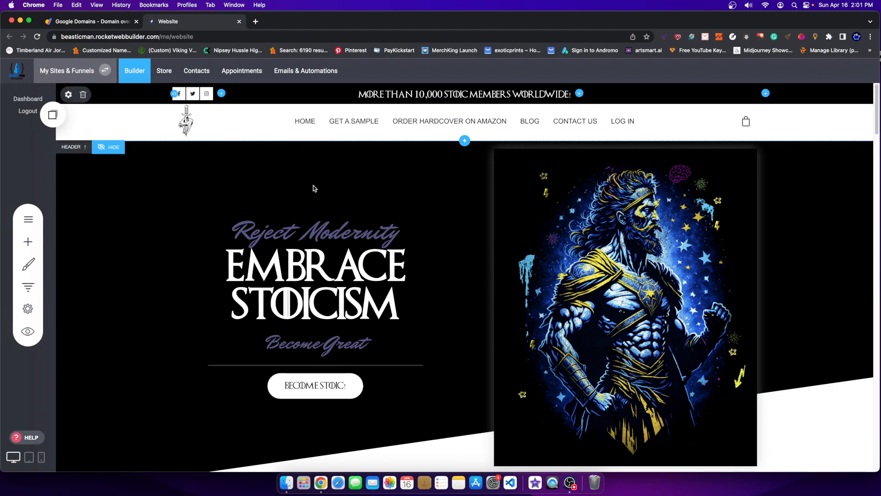
Open the Embracing Stoicism Sample Area page from the SAMPLE AREA folder of the page list.
scroll(450, 182, "down", 10)
scroll(450, 182, "down", 20)
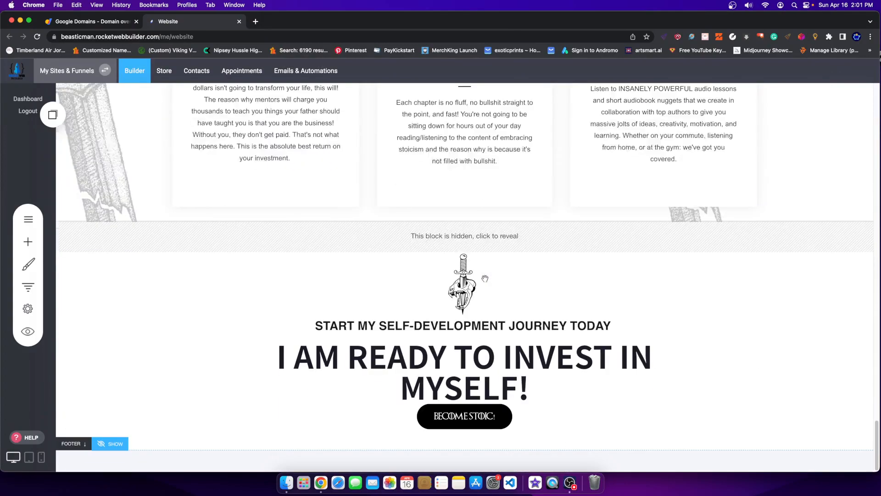
scroll(479, 270, "up", 6)
scroll(479, 271, "up", 20)
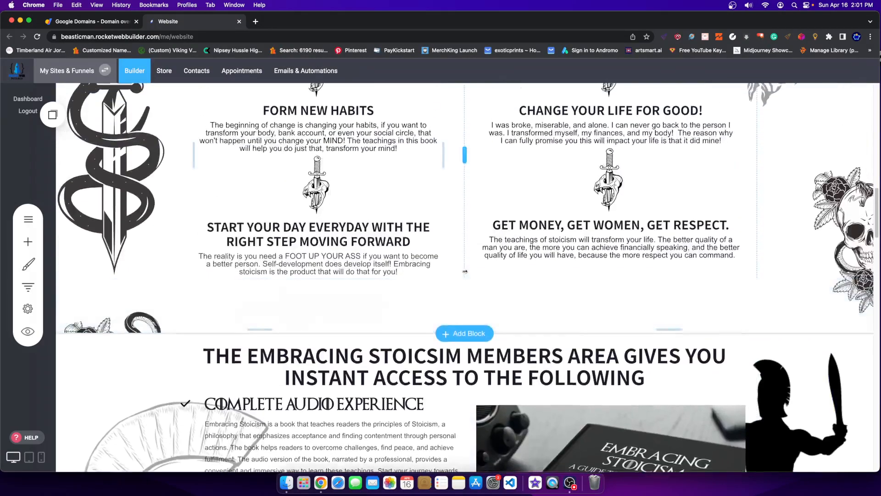
scroll(460, 273, "up", 8)
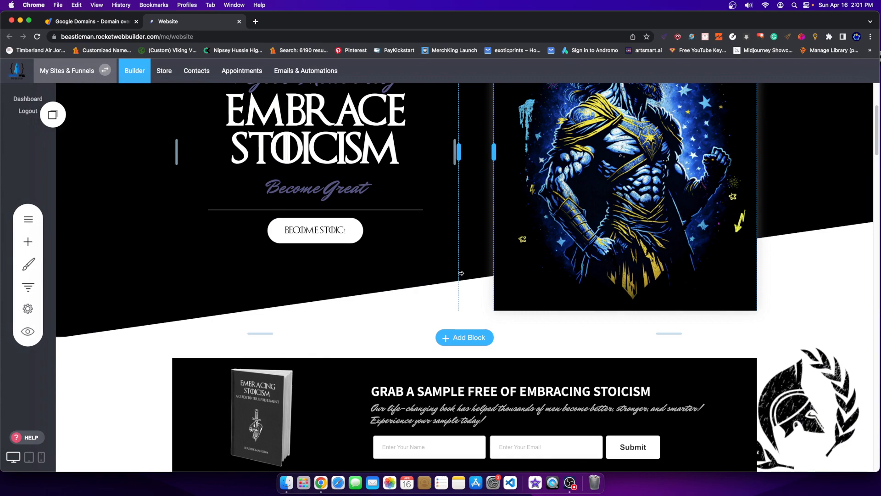
scroll(421, 284, "down", 1)
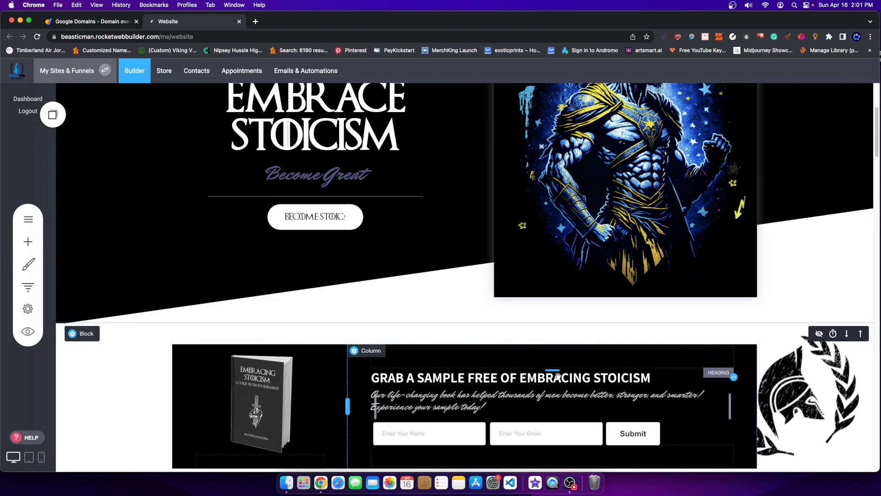
scroll(421, 317, "down", 2)
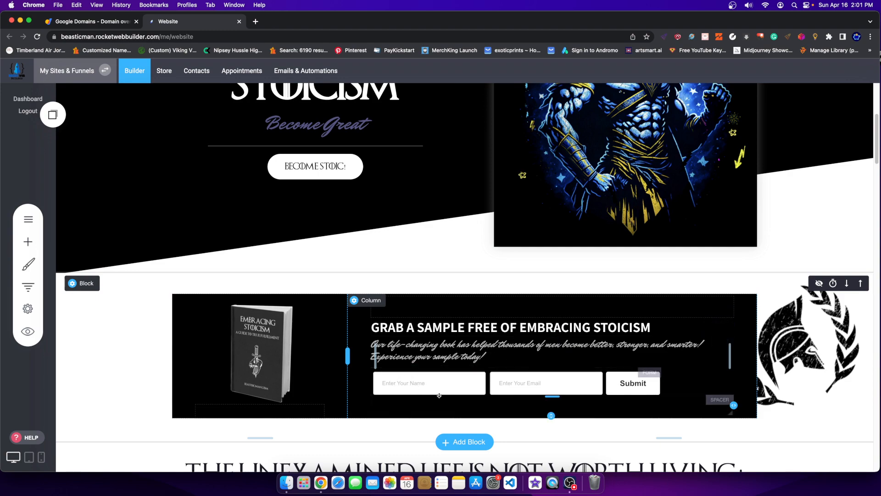
left_click(39, 224)
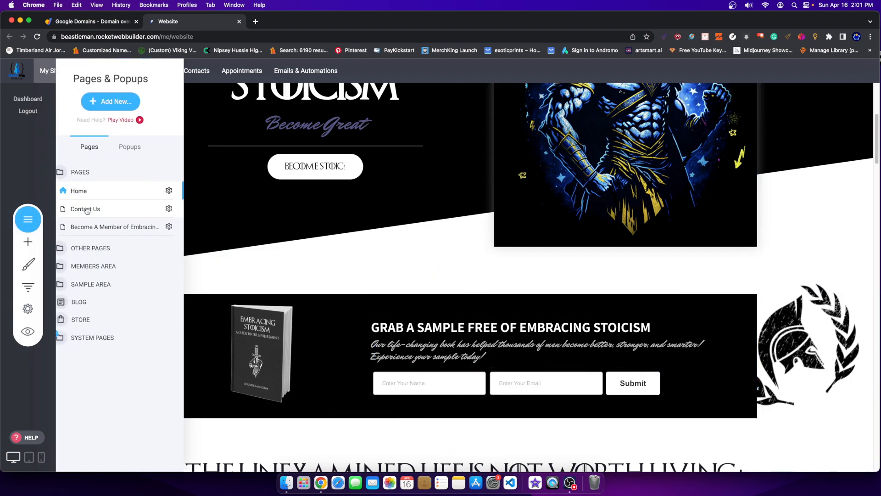
left_click(131, 230)
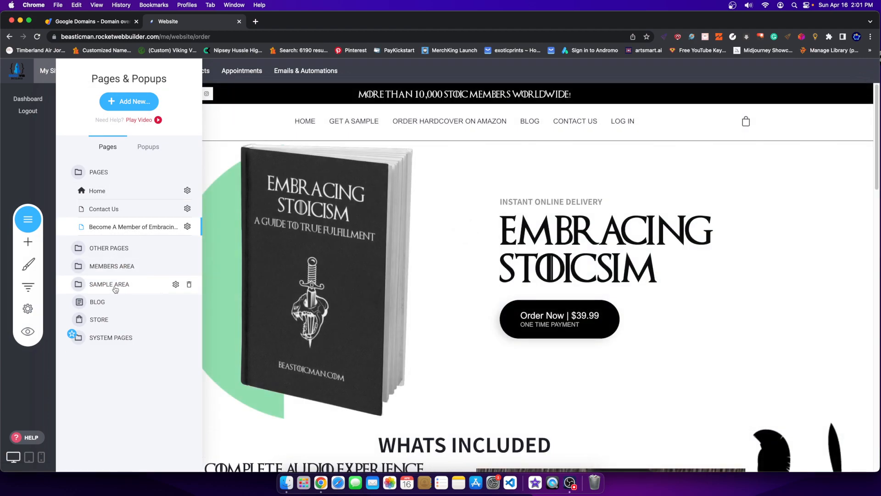
left_click(117, 284)
left_click(115, 244)
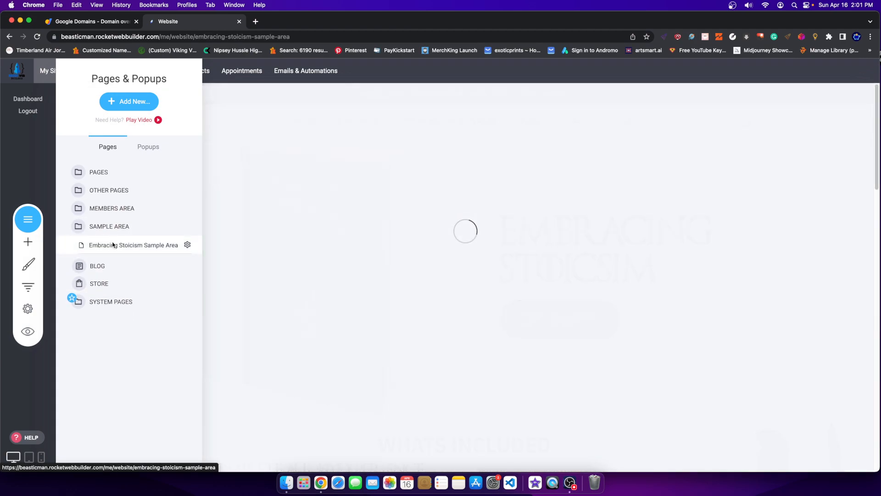
Look over the Sample Area page and switch it to the visitor preview.
scroll(403, 238, "down", 4)
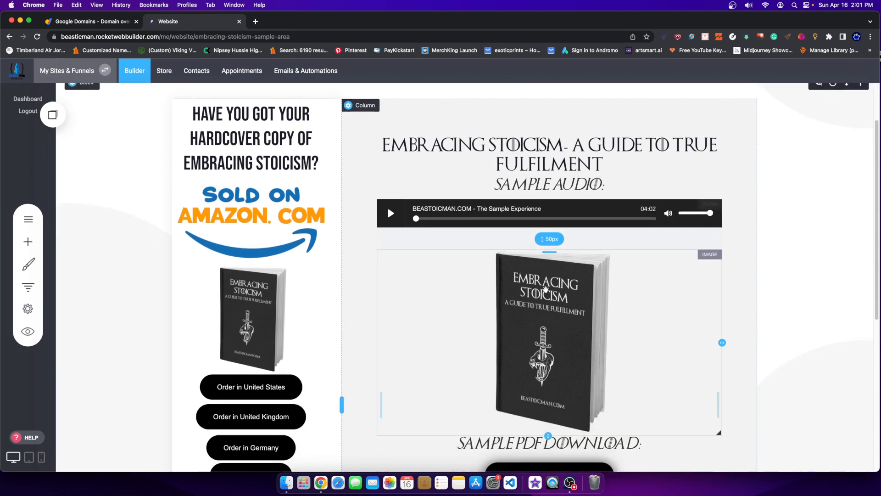
scroll(568, 327, "down", 1)
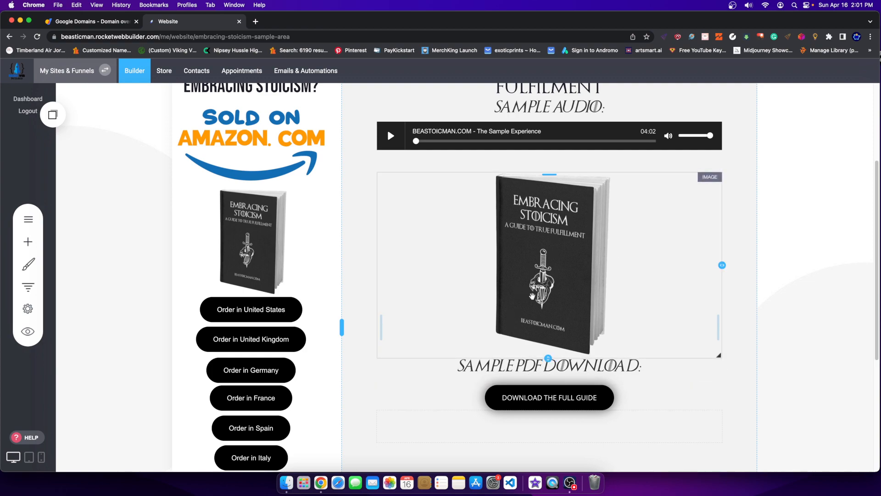
scroll(611, 239, "up", 3)
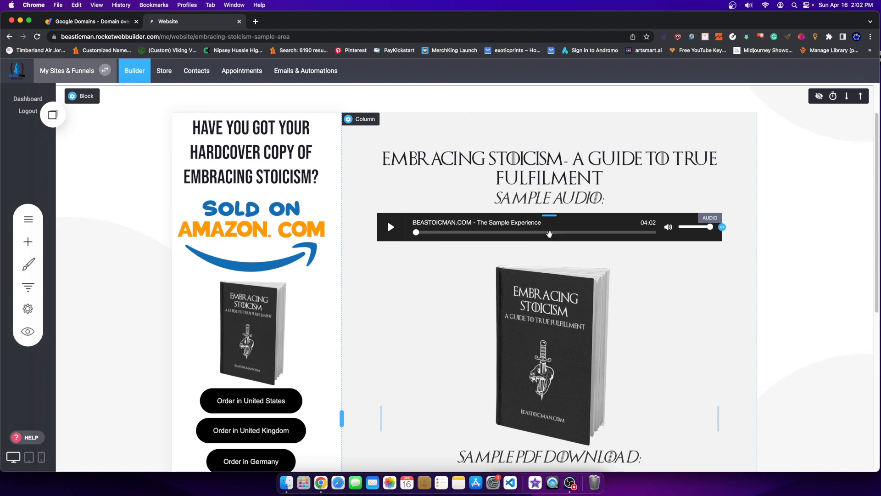
left_click(570, 483)
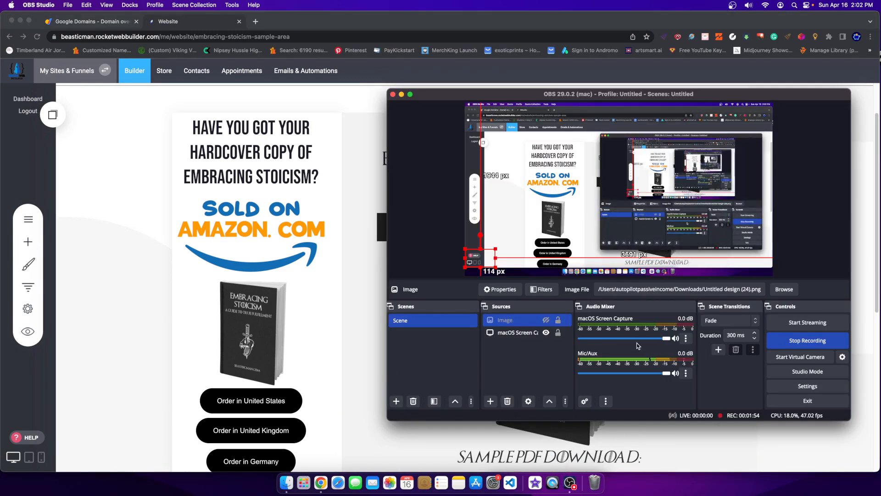
left_click(286, 218)
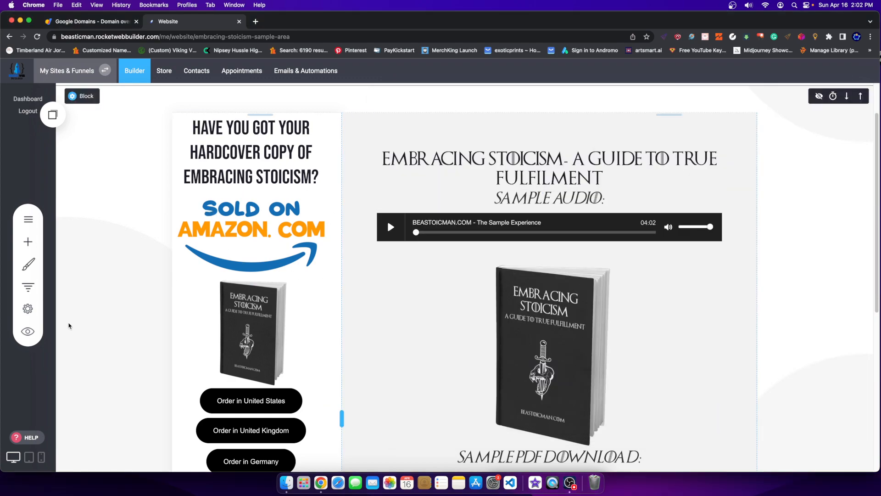
left_click(27, 331)
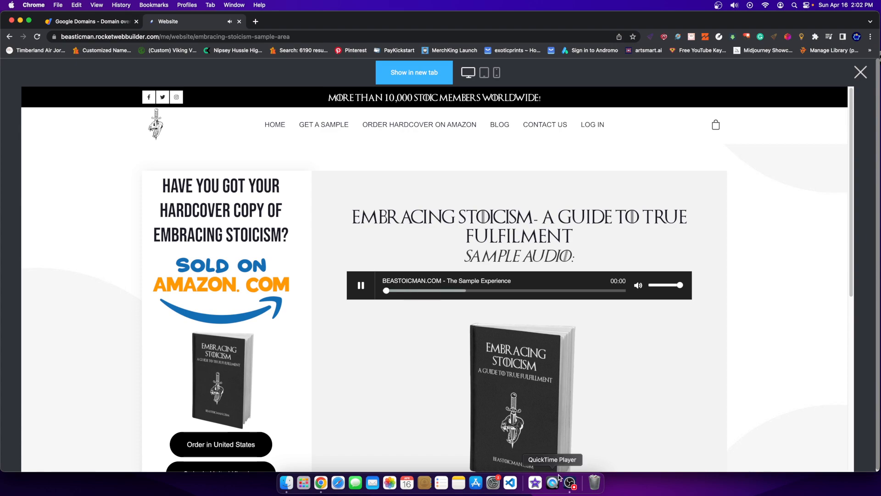
Play the Sample Audio clip in the preview, checking sound output, and pause it at 00:20.
left_click(569, 482)
left_click(362, 286)
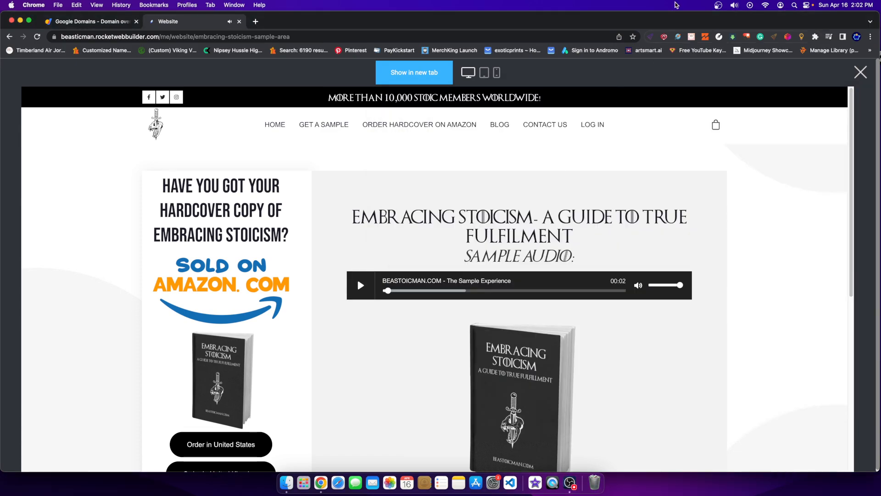
left_click(733, 5)
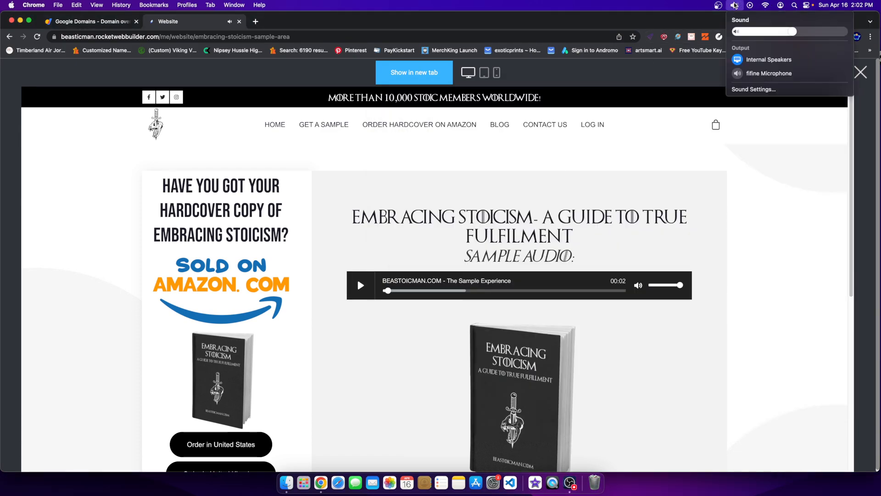
left_click(360, 285)
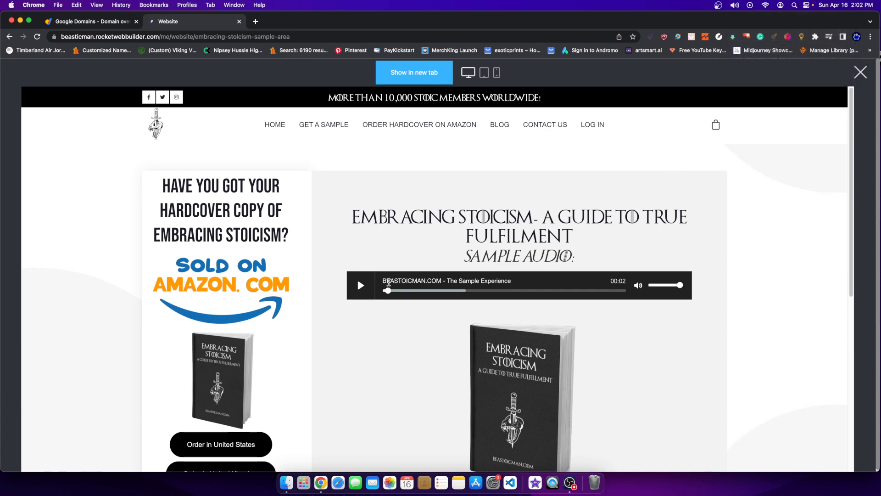
left_click(361, 285)
left_click(569, 479)
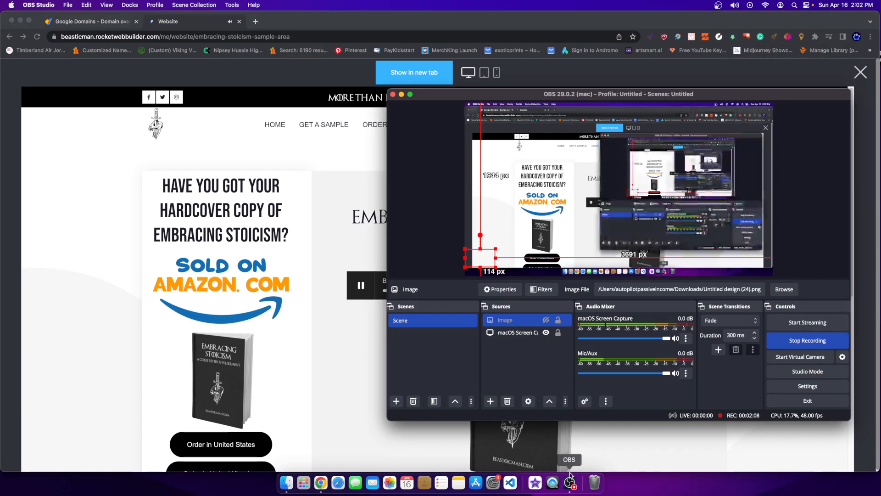
left_click(335, 329)
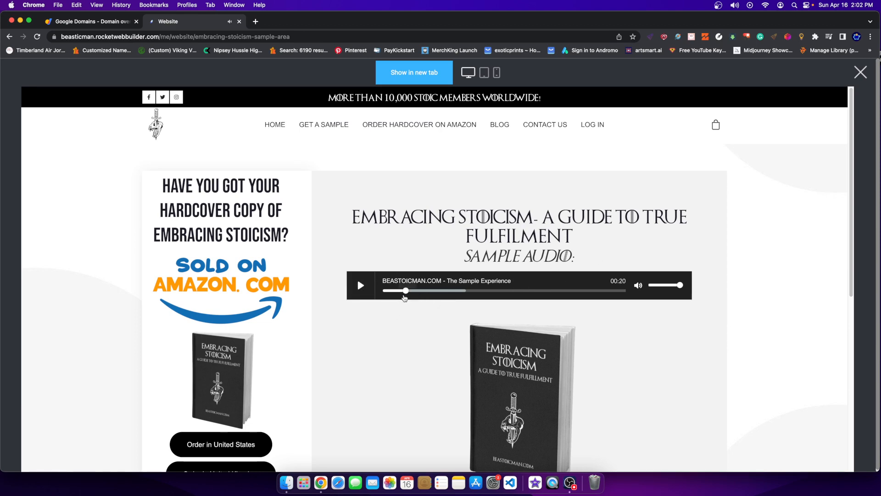
Close the preview and scroll through the Sample Area page in the editor.
left_click(861, 76)
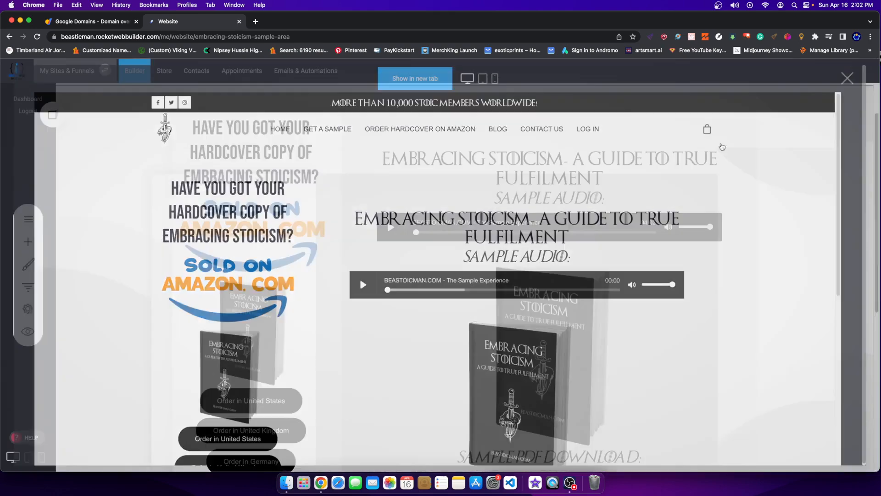
scroll(503, 205, "down", 4)
scroll(387, 219, "up", 5)
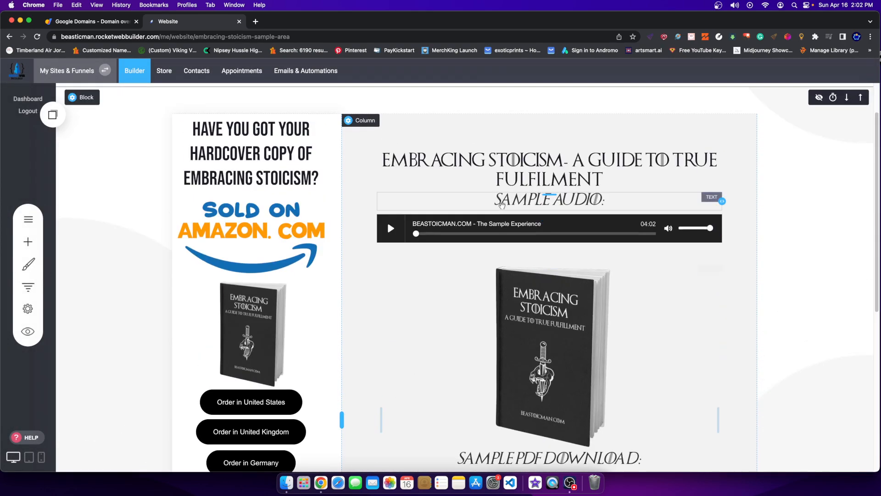
scroll(527, 256, "down", 5)
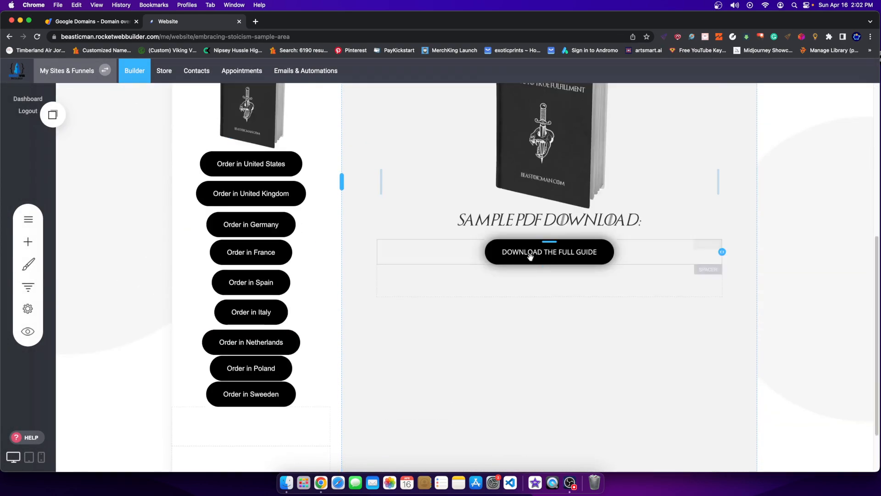
scroll(557, 228, "up", 5)
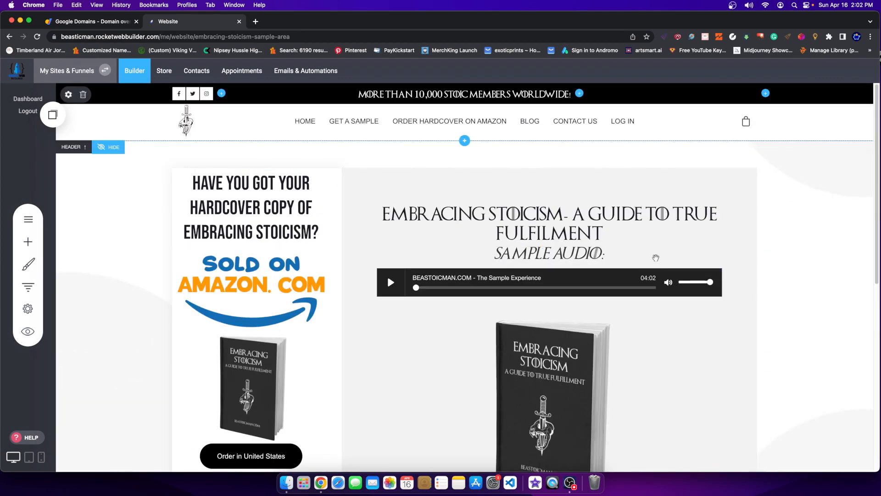
scroll(566, 311, "down", 5)
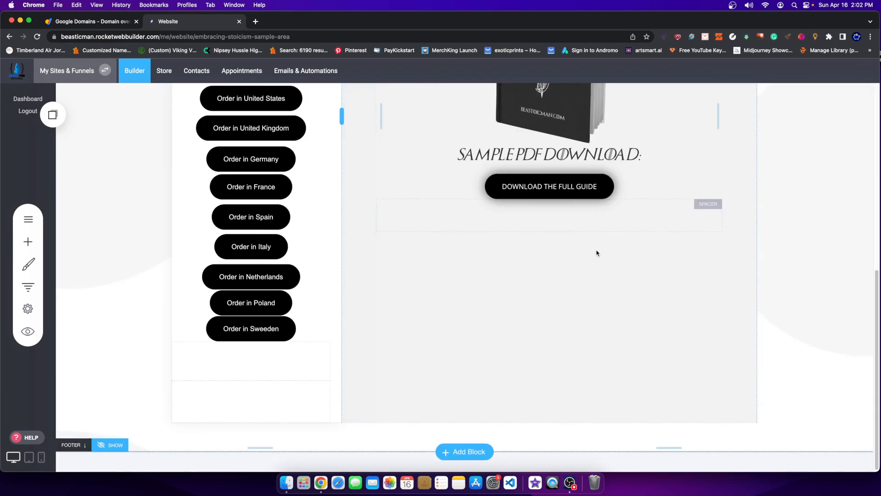
scroll(459, 243, "up", 10)
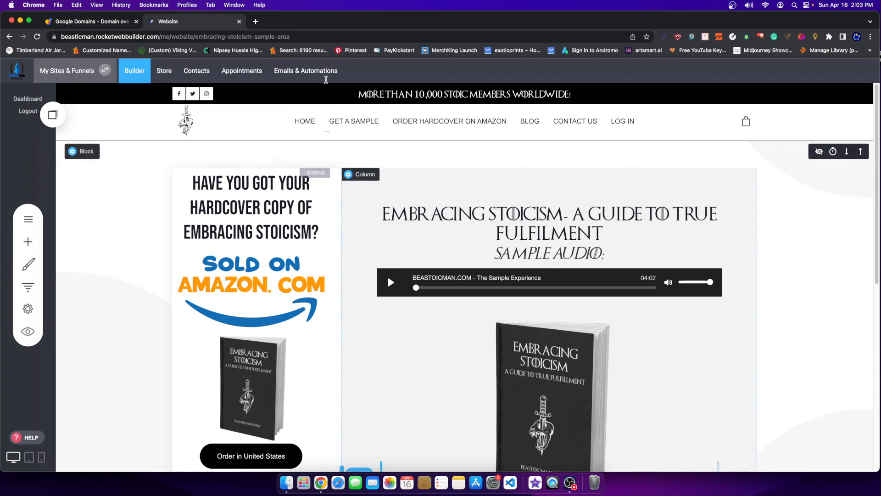
In a new tab, load rocketwebbuilder.com, view its pricing plans, and return to the editor tab.
left_click(256, 21)
type("rock")
key("Return")
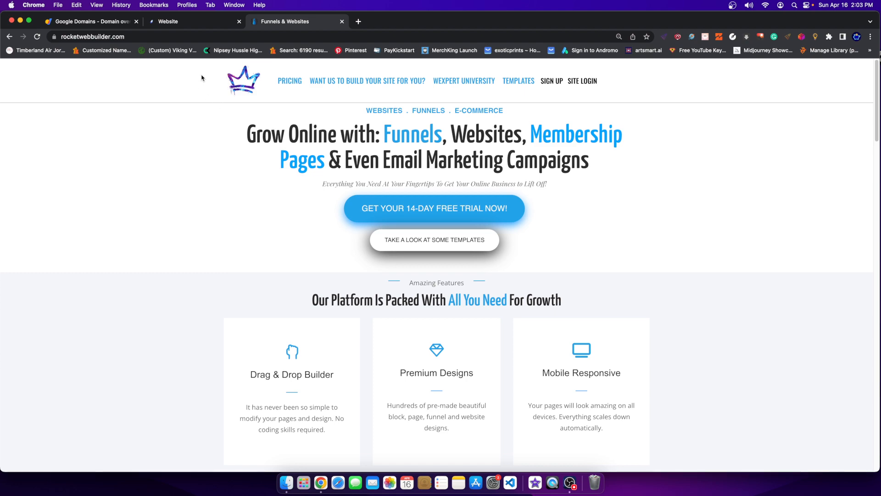
left_click(289, 82)
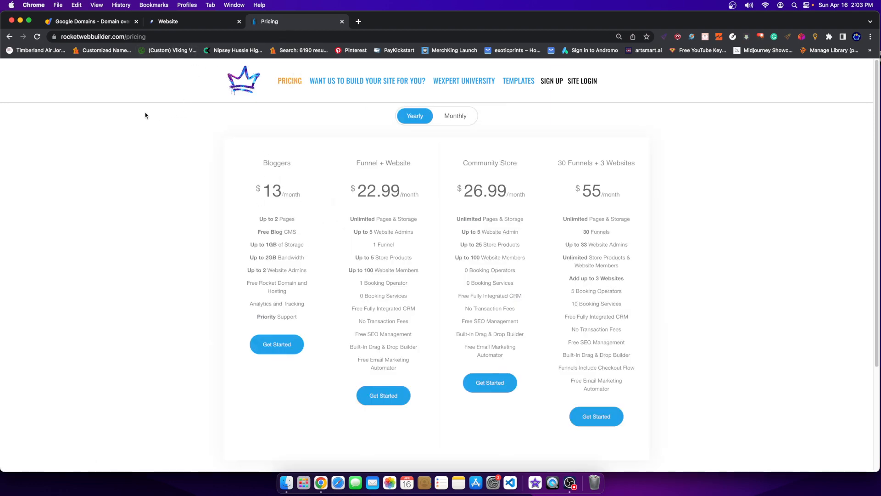
left_click(251, 92)
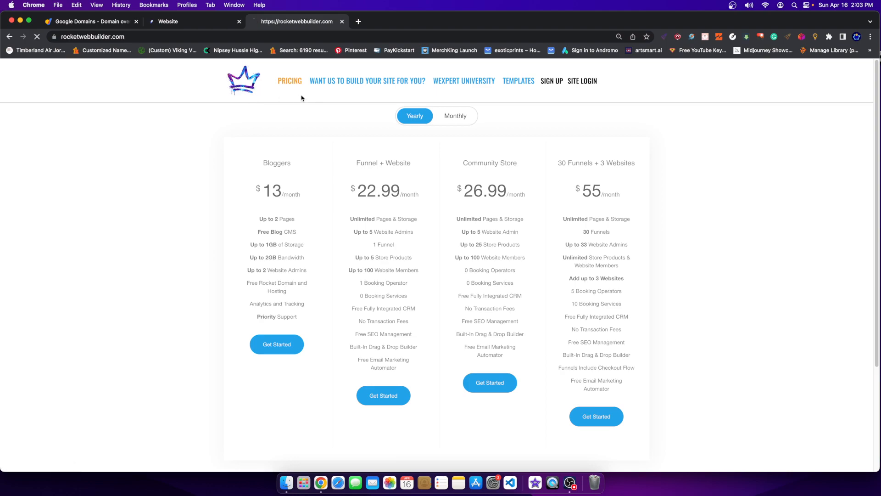
left_click(184, 22)
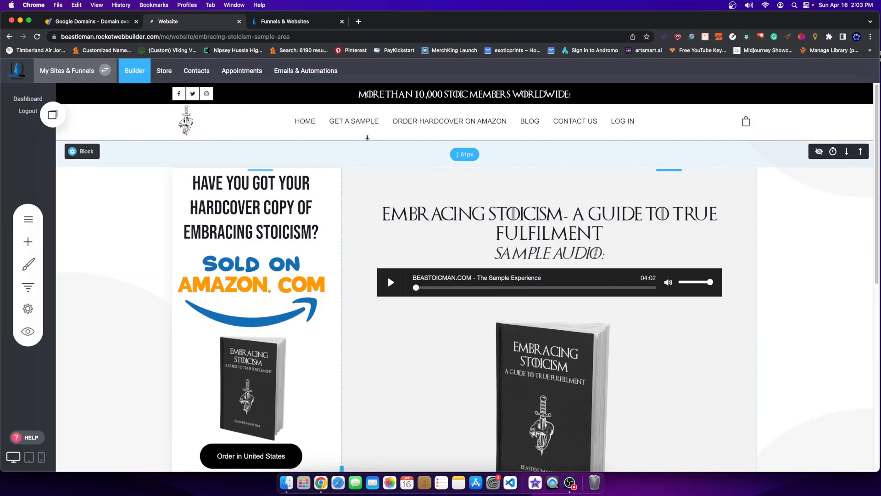
Go from the Email Marketing dashboard through Campaigns to Settings to show the Verified Domains list.
left_click(294, 71)
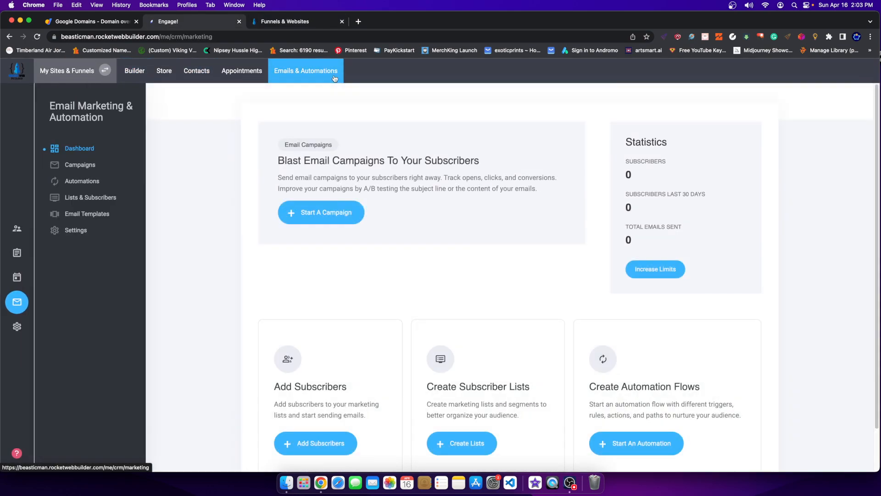
scroll(294, 220, "down", 2)
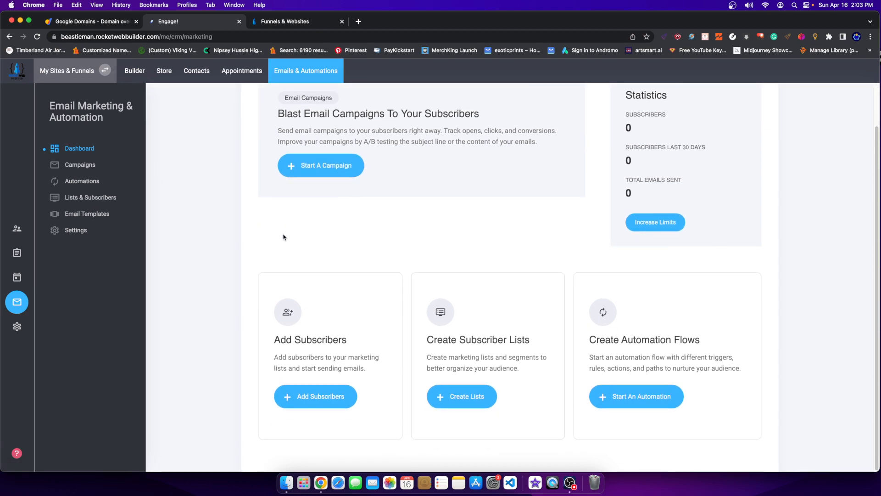
scroll(285, 236, "up", 2)
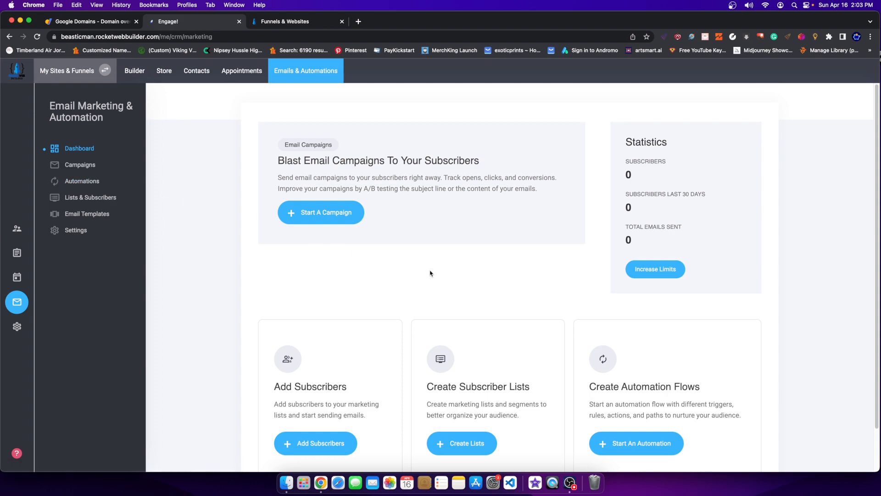
left_click(77, 165)
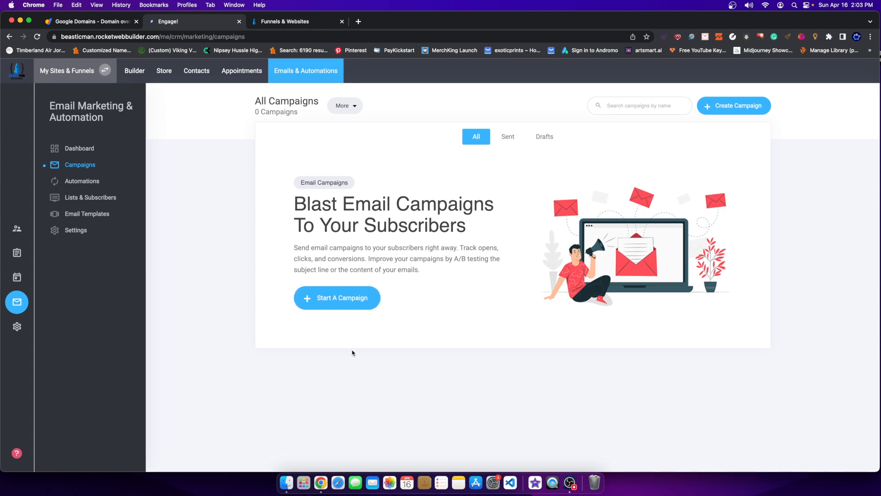
left_click_drag(291, 202, 404, 212)
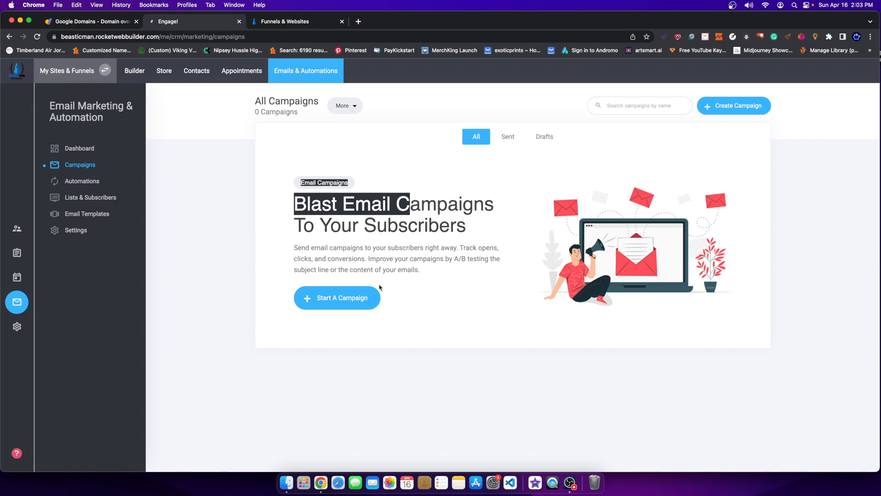
left_click(93, 230)
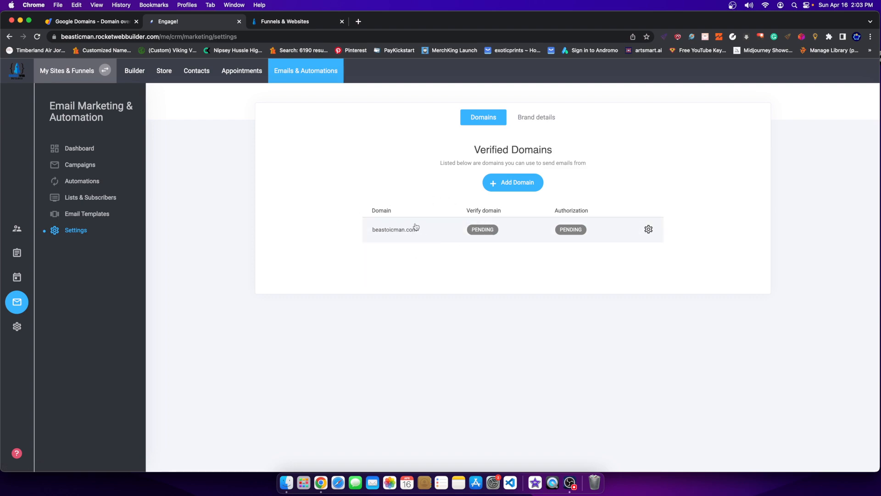
Delete the pending beastoicman.com domain from the Verified Domains list.
left_click_drag(372, 210, 399, 215)
left_click(94, 22)
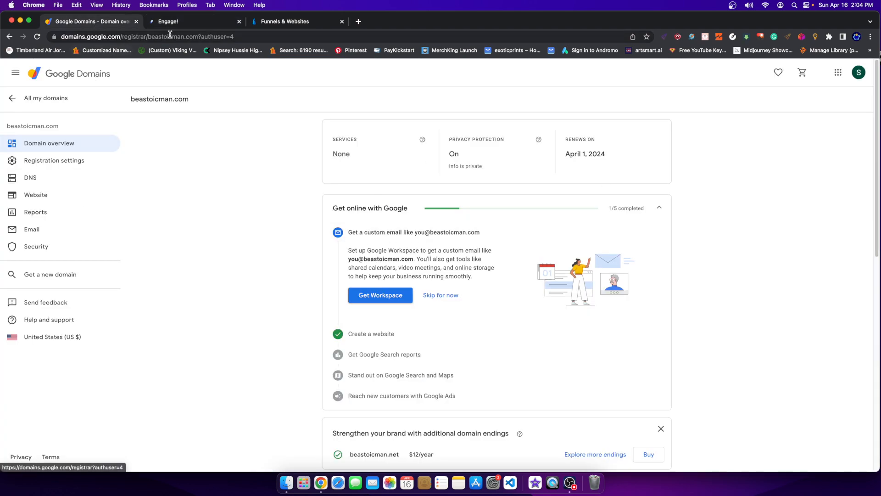
left_click(182, 23)
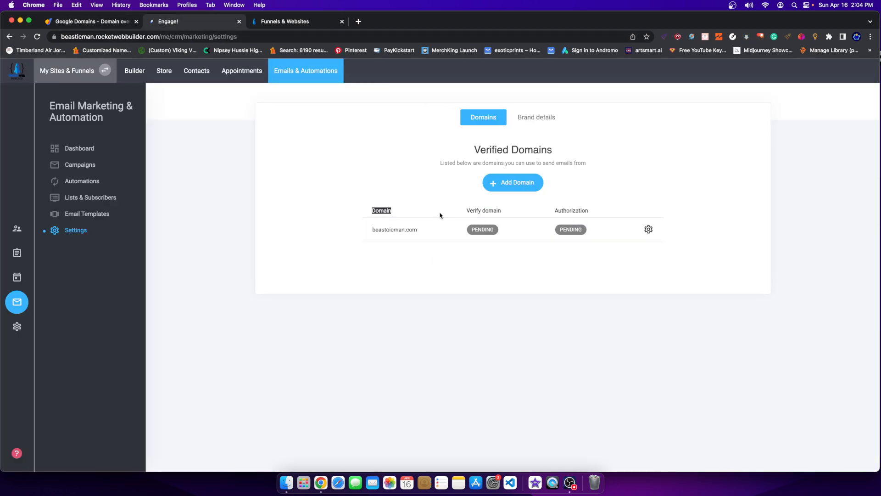
left_click_drag(466, 210, 501, 212)
left_click_drag(558, 211, 593, 211)
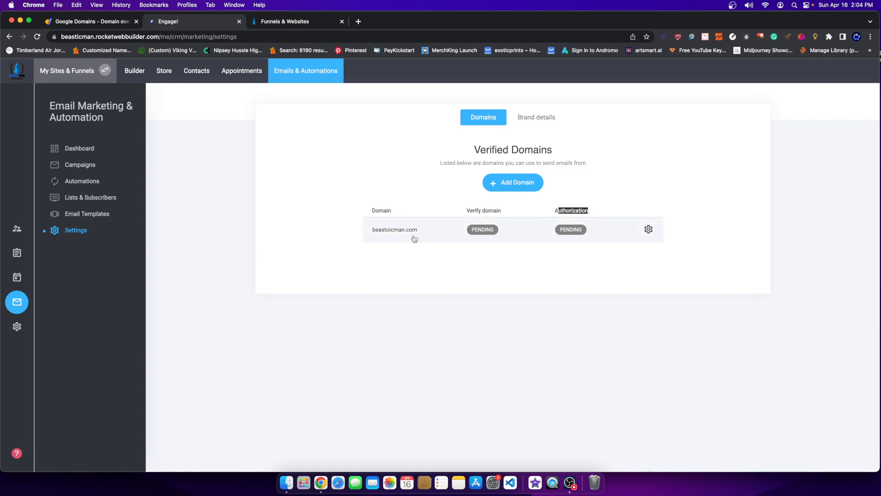
left_click(649, 229)
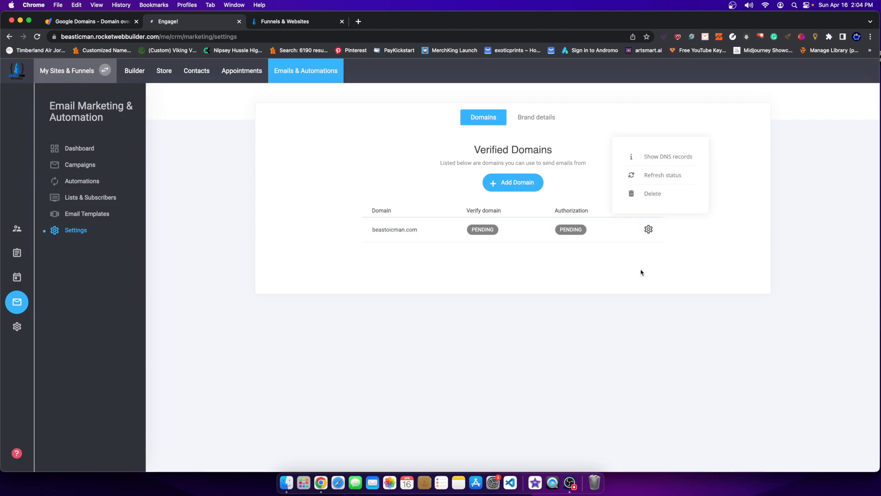
left_click(632, 249)
left_click(468, 258)
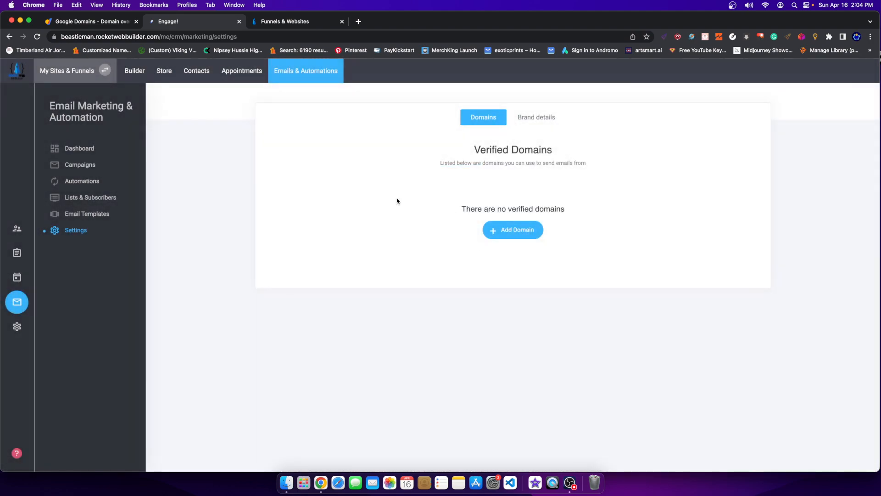
Visit the website builder, then go back to Email Marketing and Automations.
left_click(292, 72)
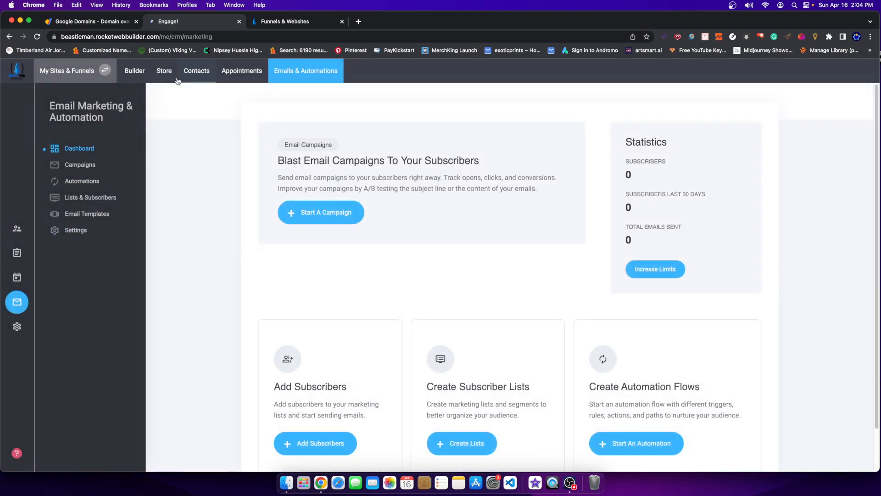
left_click(133, 72)
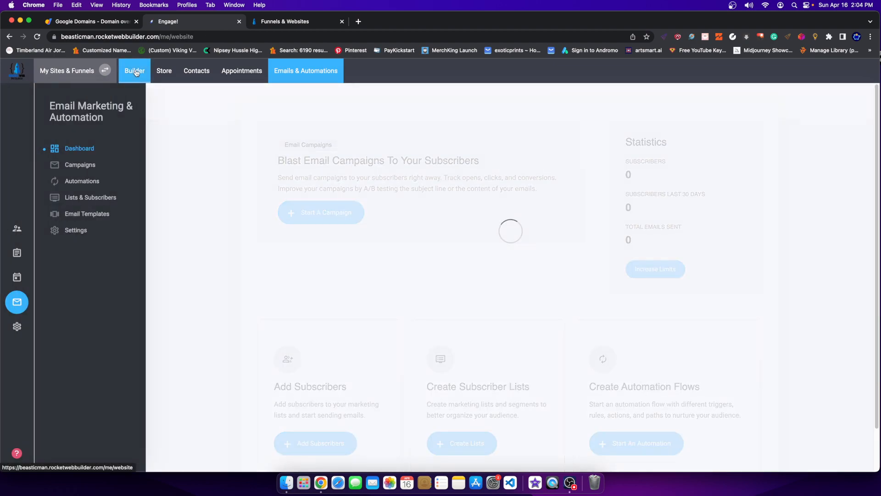
scroll(361, 225, "down", 4)
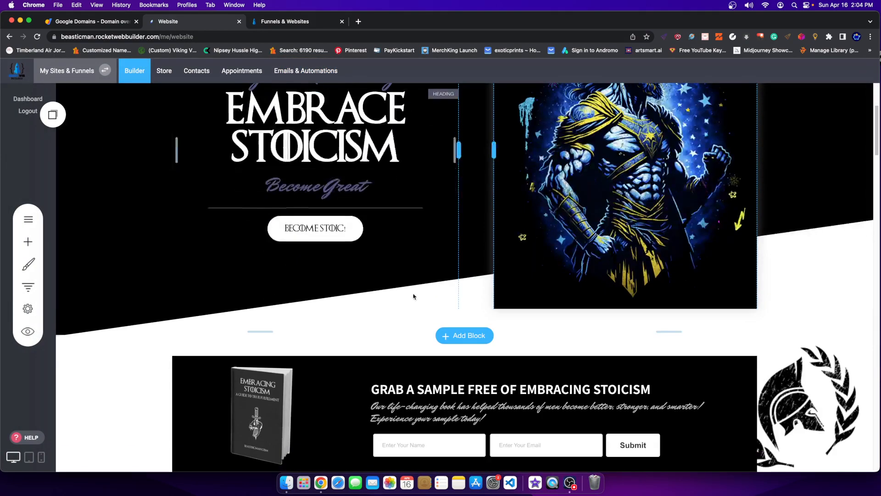
scroll(358, 219, "up", 4)
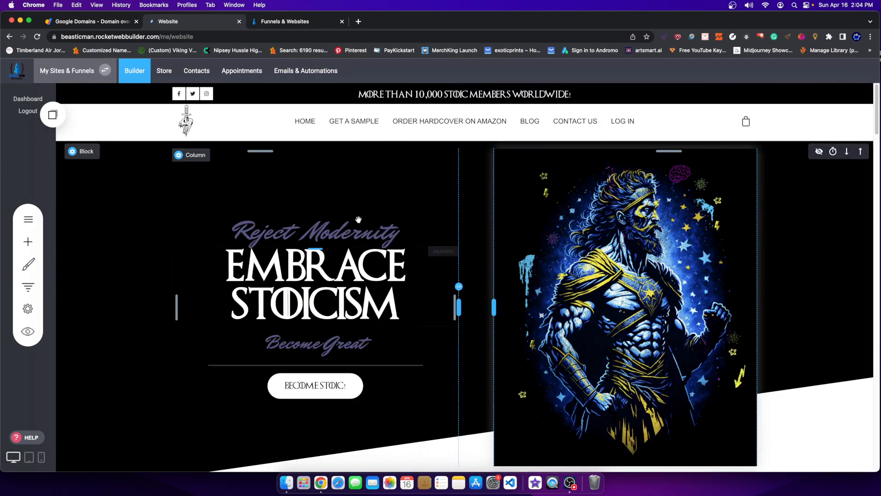
left_click(310, 69)
Add beastoicman.com as a sending domain and view its TXT and DKIM CNAME verification records.
left_click(73, 231)
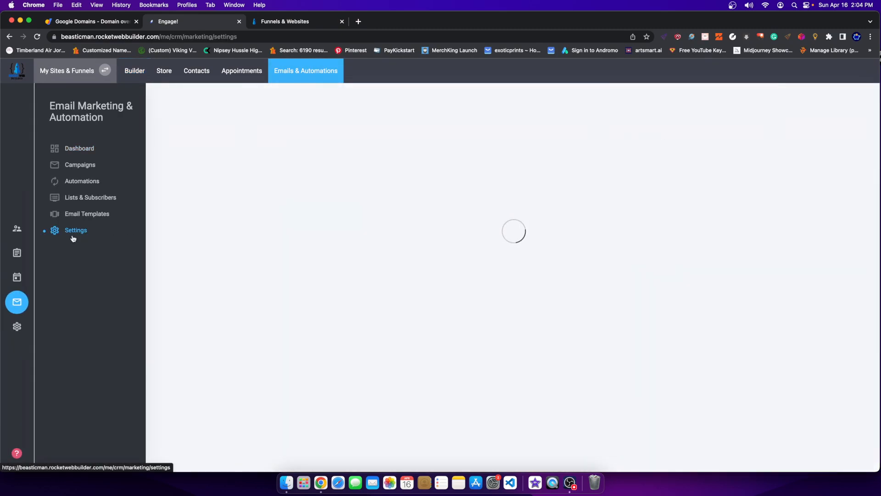
left_click(515, 228)
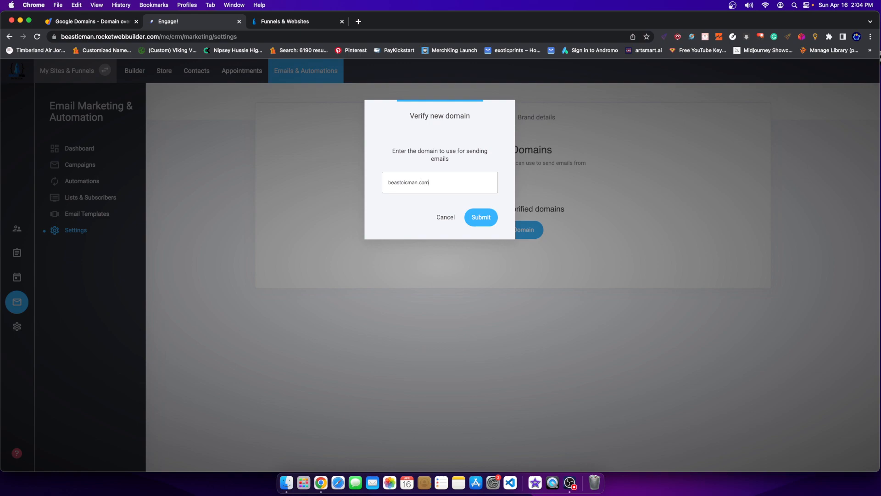
left_click(472, 217)
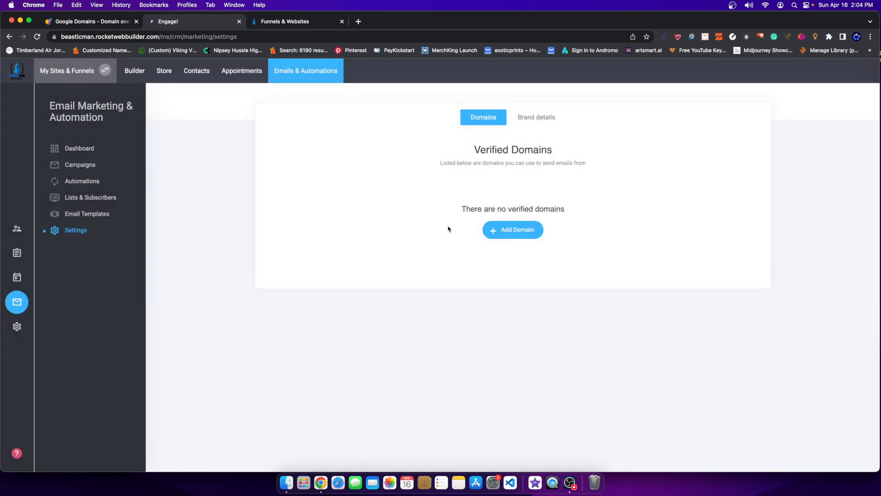
left_click(649, 229)
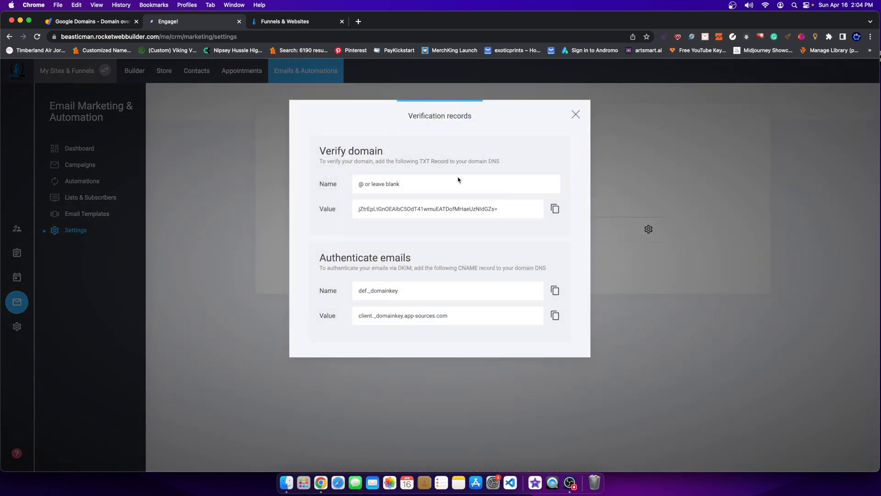
left_click_drag(438, 120, 457, 146)
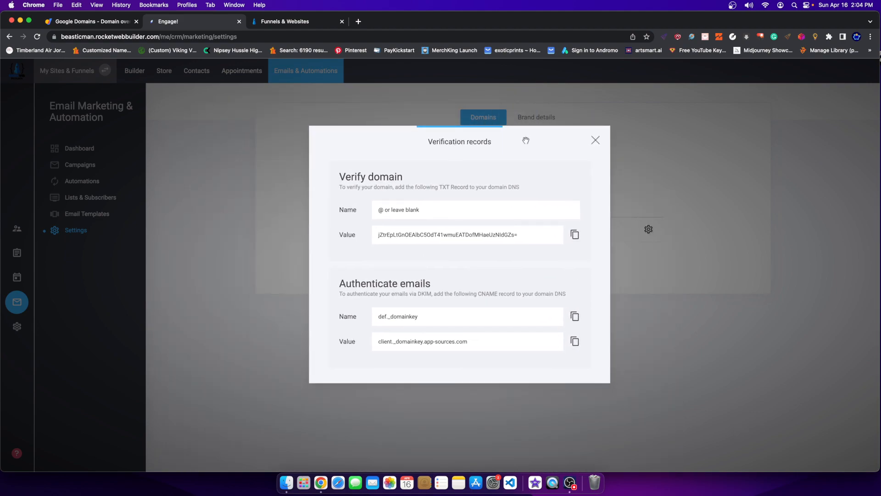
left_click(595, 140)
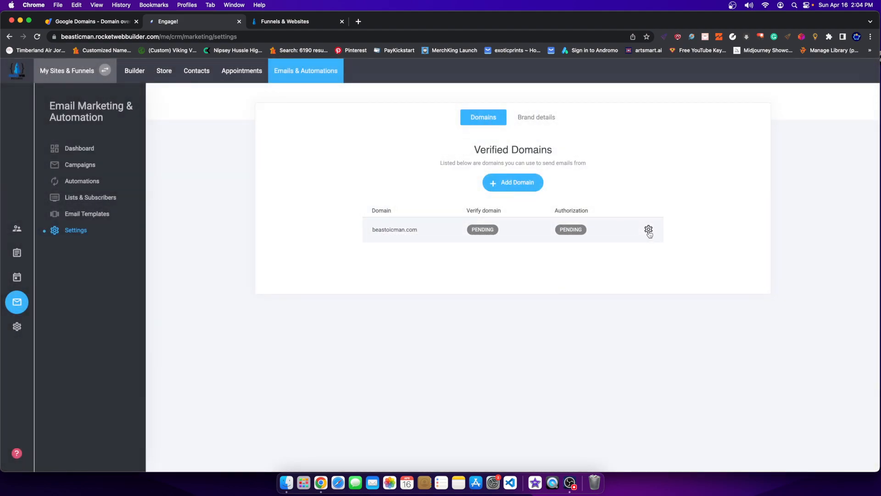
left_click(648, 229)
Show beastoicman.com's DNS verification records, then switch to its Google Domains overview.
left_click(657, 156)
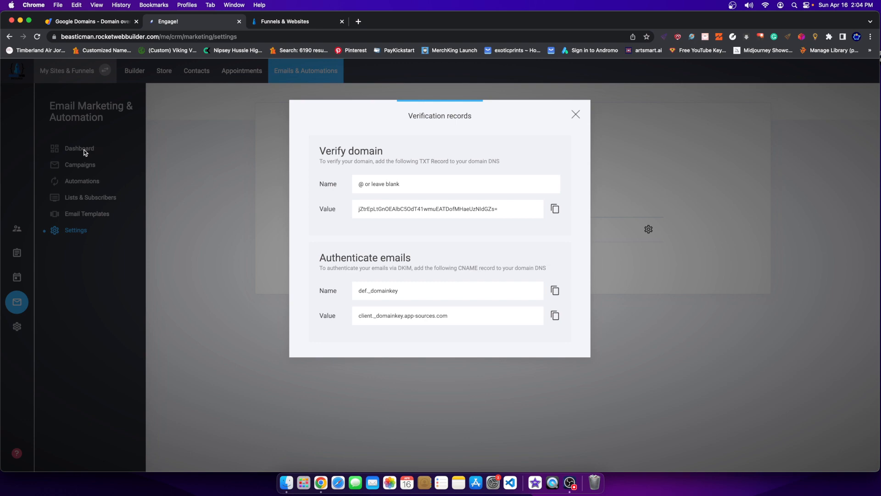
left_click(70, 26)
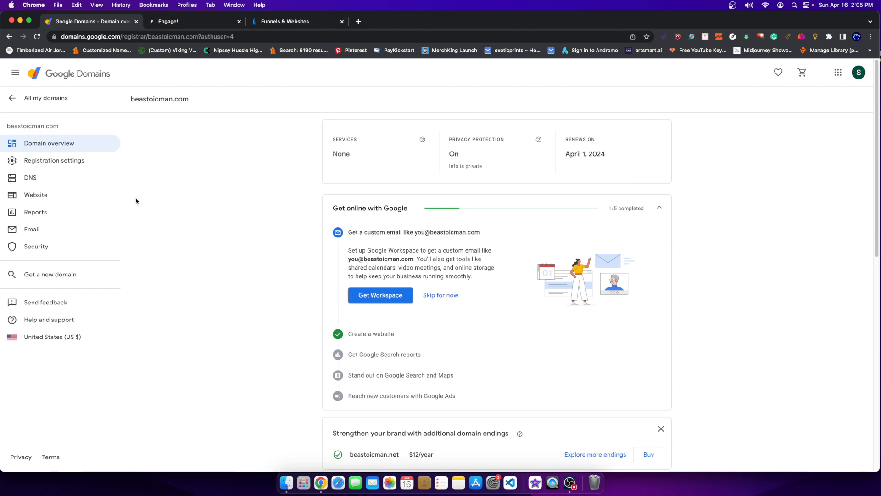
Open beastoicman.com's DNS settings in Google Domains and add two empty custom record rows.
left_click(54, 178)
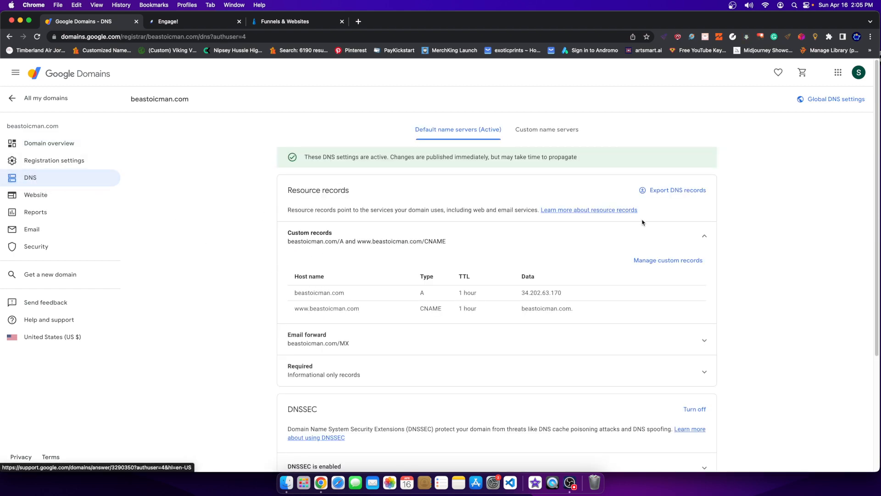
left_click(684, 263)
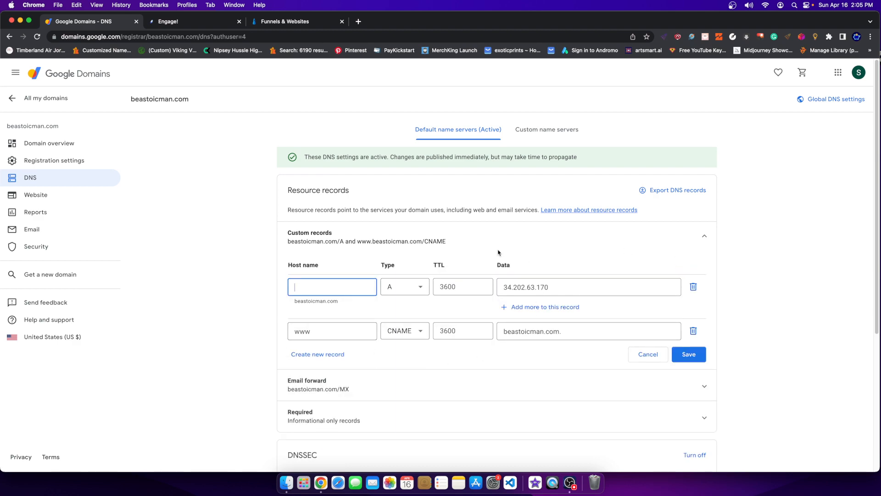
left_click(326, 355)
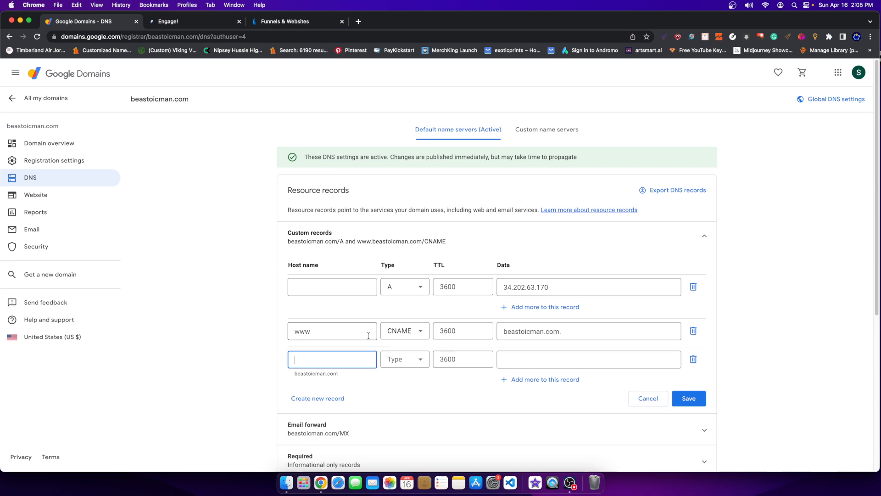
left_click(322, 398)
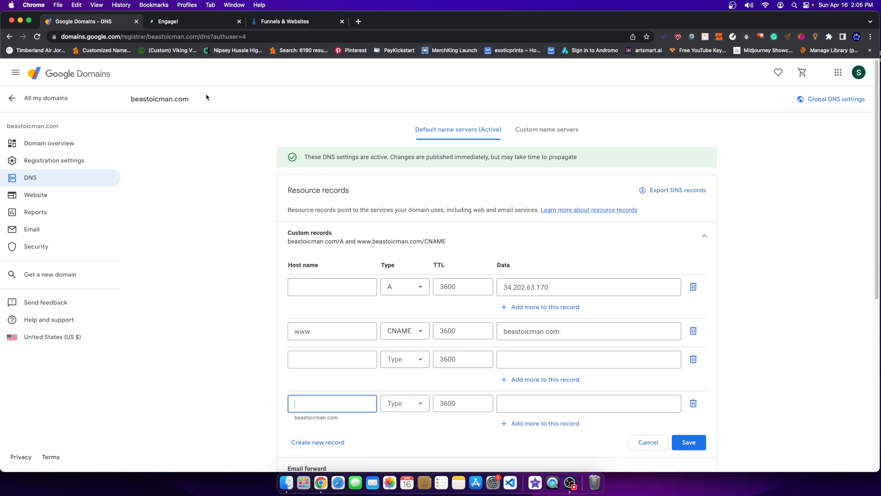
left_click(182, 23)
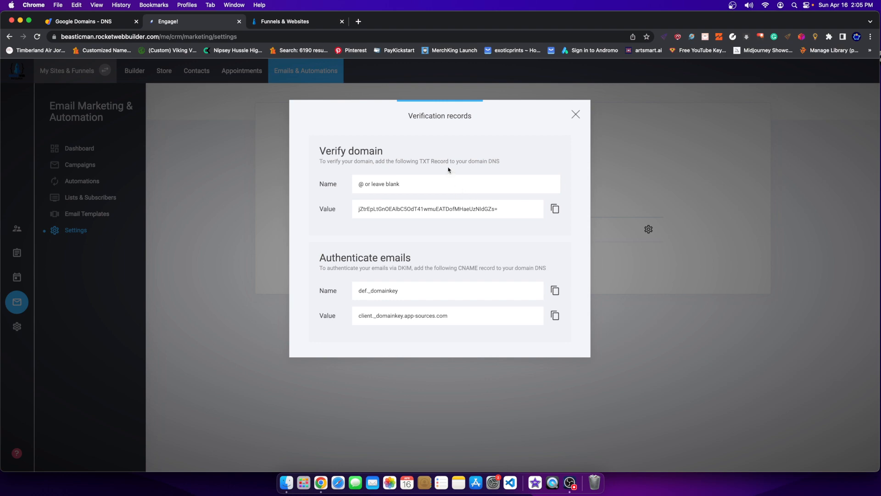
left_click_drag(329, 151, 363, 163)
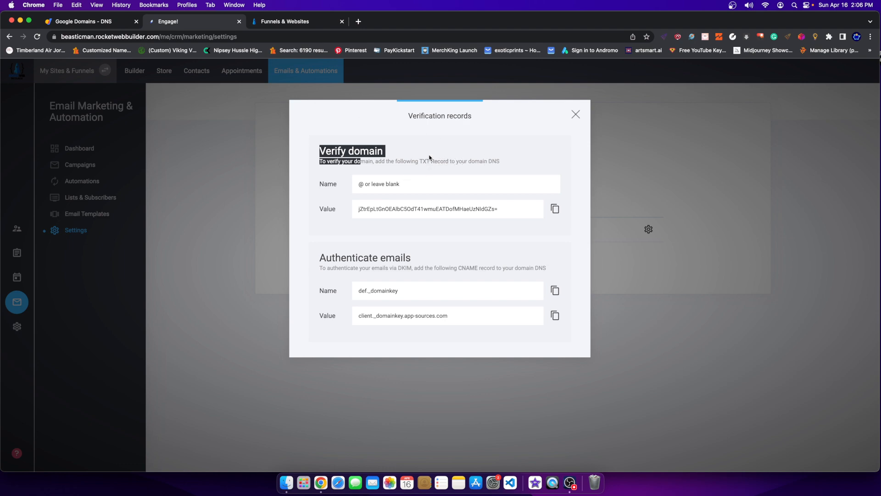
left_click_drag(444, 161, 423, 158)
left_click(75, 23)
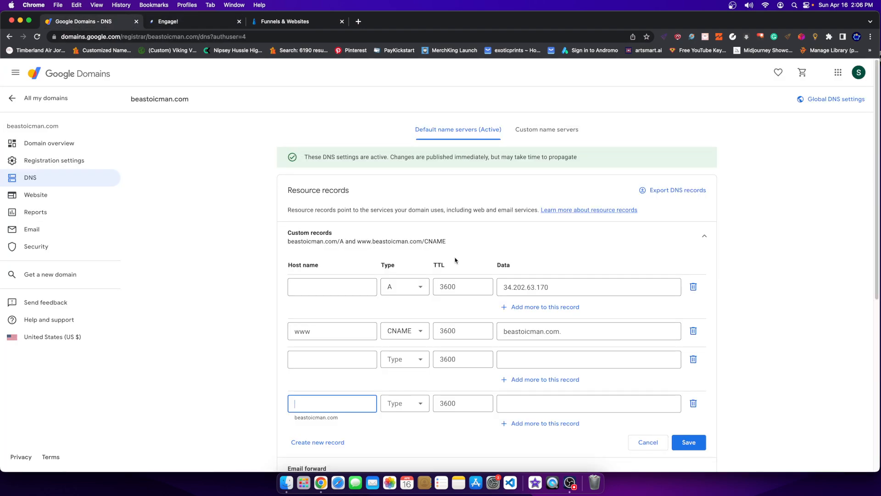
Set the third custom record row's type to TXT.
left_click(406, 358)
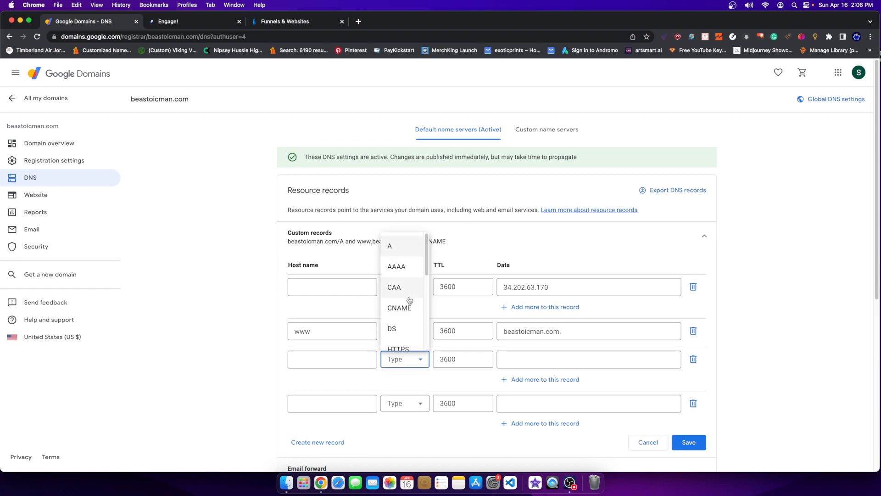
scroll(407, 301, "down", 5)
scroll(434, 287, "up", 5)
scroll(431, 274, "down", 5)
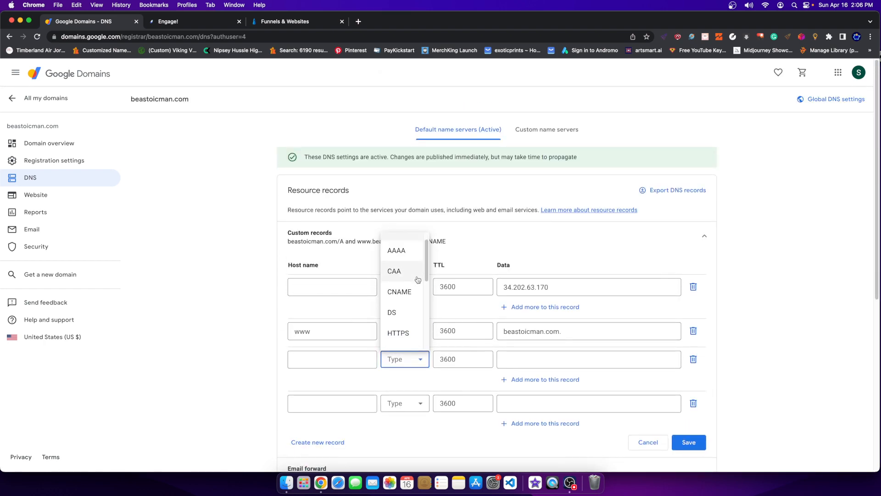
scroll(410, 313, "up", 2)
scroll(410, 313, "down", 3)
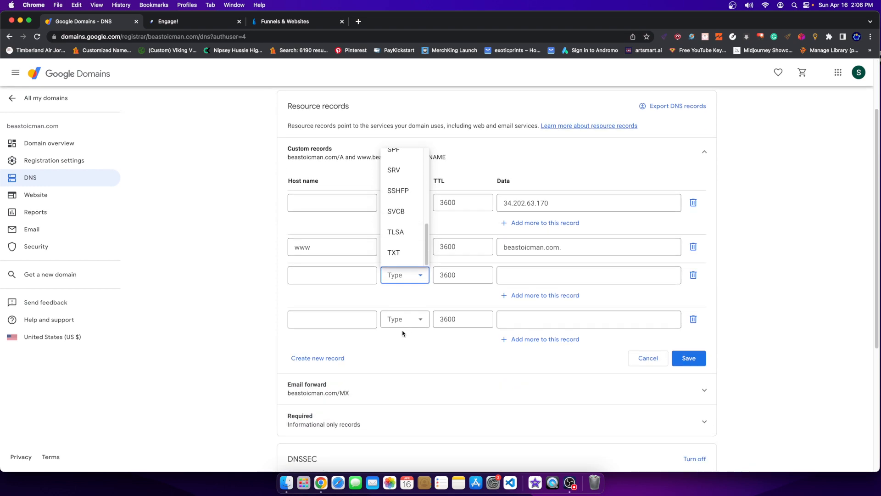
left_click(400, 255)
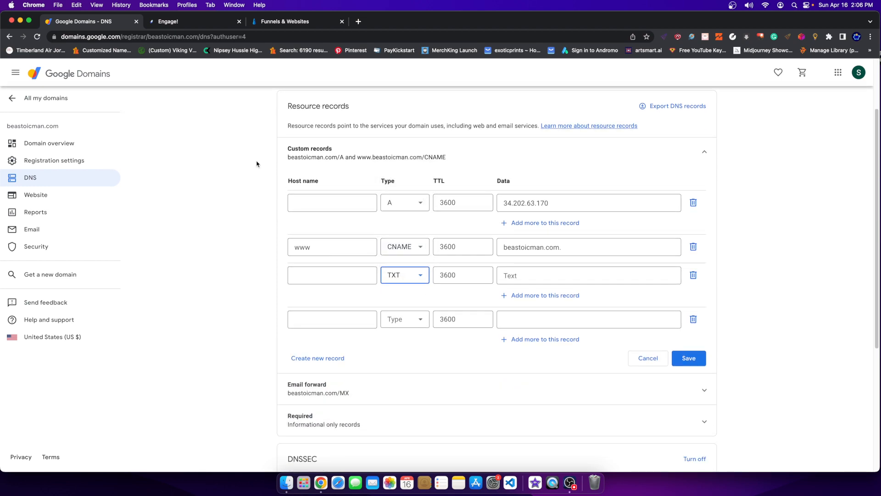
Review the DKIM instructions, then set the new record row's type to CNAME.
left_click(182, 21)
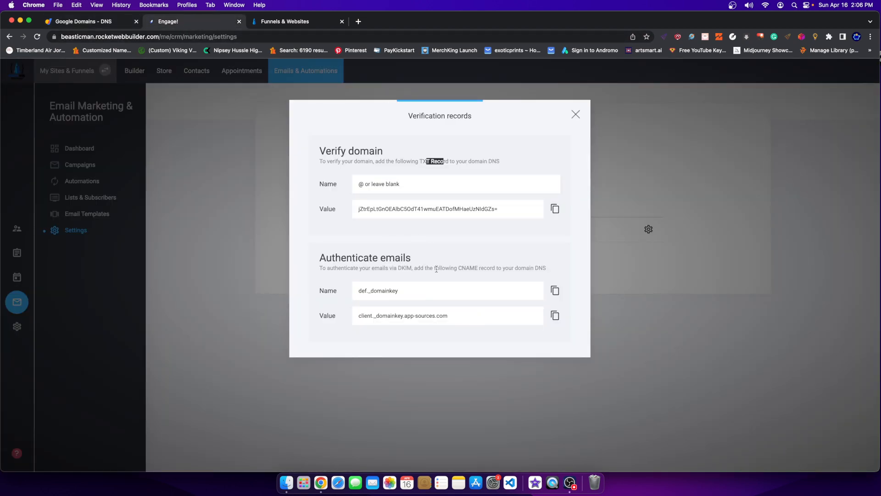
left_click_drag(337, 269, 399, 275)
left_click(397, 268)
left_click(74, 22)
left_click(411, 320)
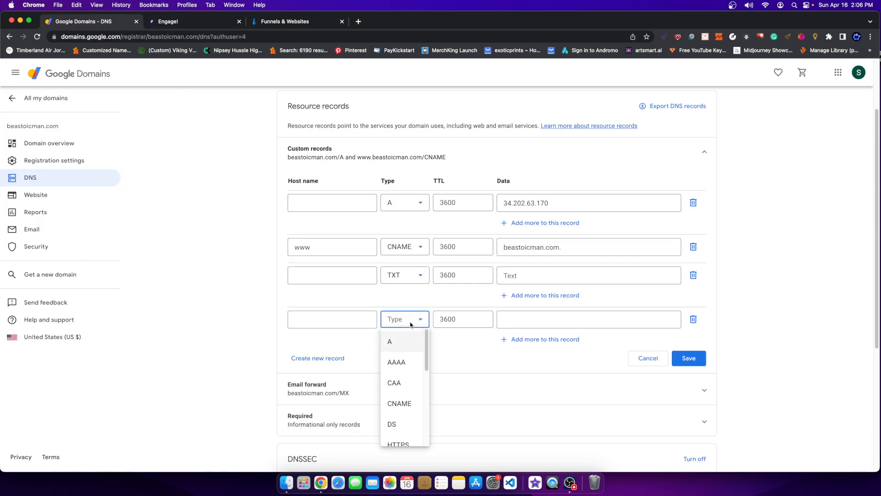
left_click(410, 408)
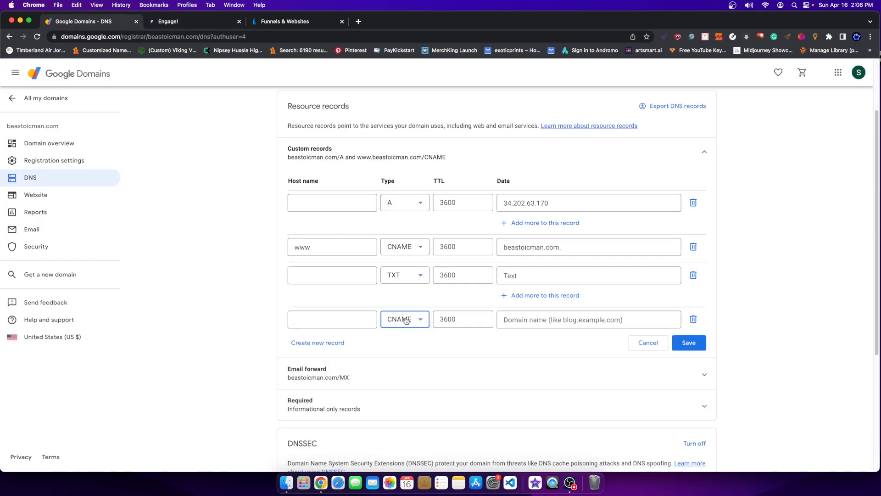
Add an extra fifth record row and delete it again, leaving blank TXT and CNAME rows.
left_click(318, 341)
left_click(427, 349)
scroll(399, 316, "down", 10)
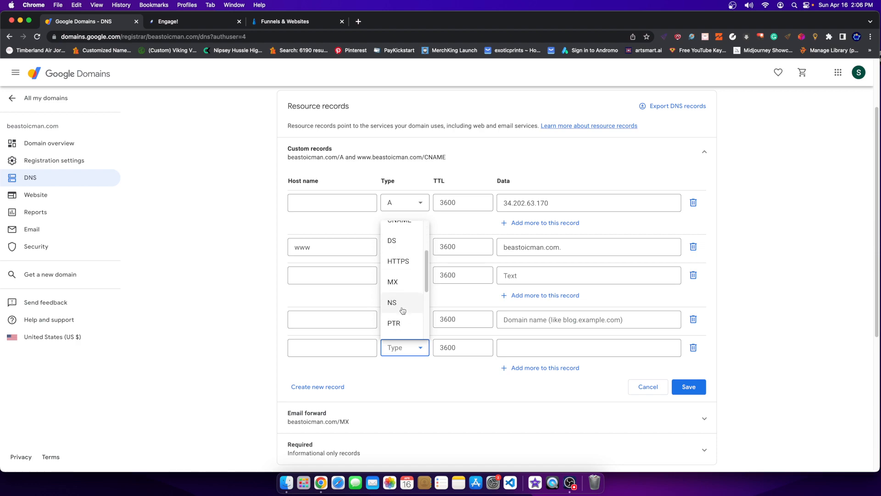
scroll(399, 319, "up", 10)
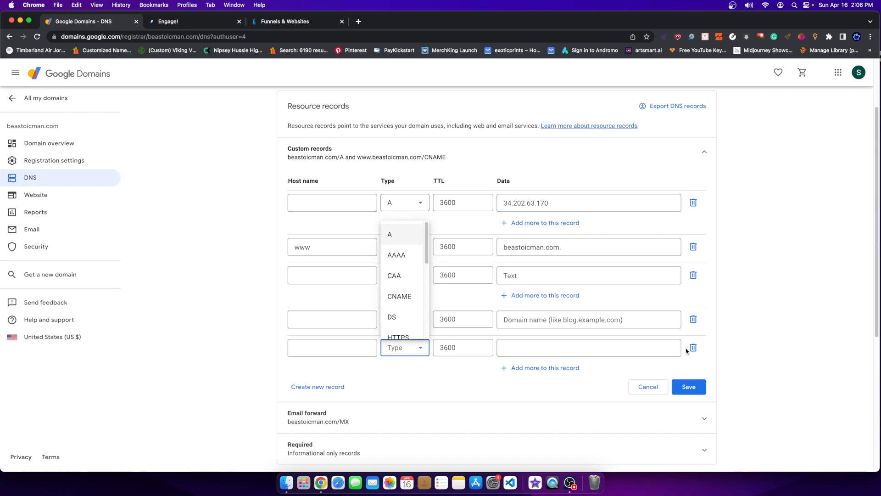
left_click(692, 348)
left_click(693, 348)
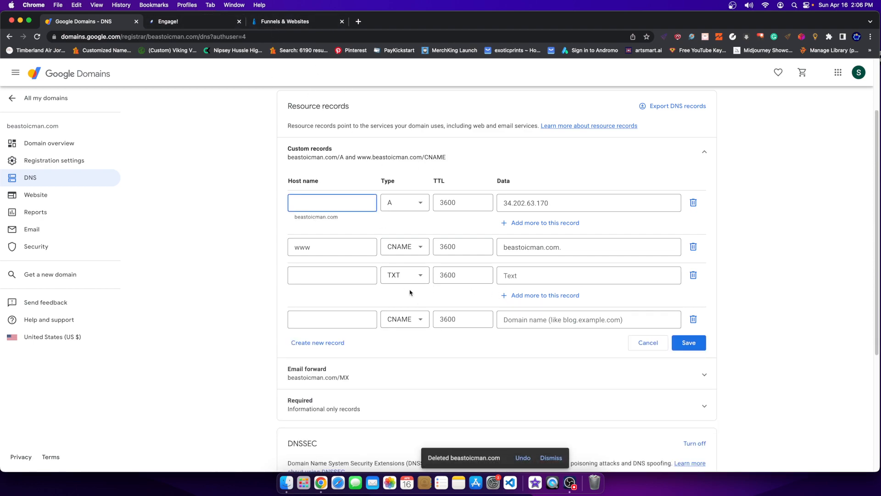
left_click(211, 26)
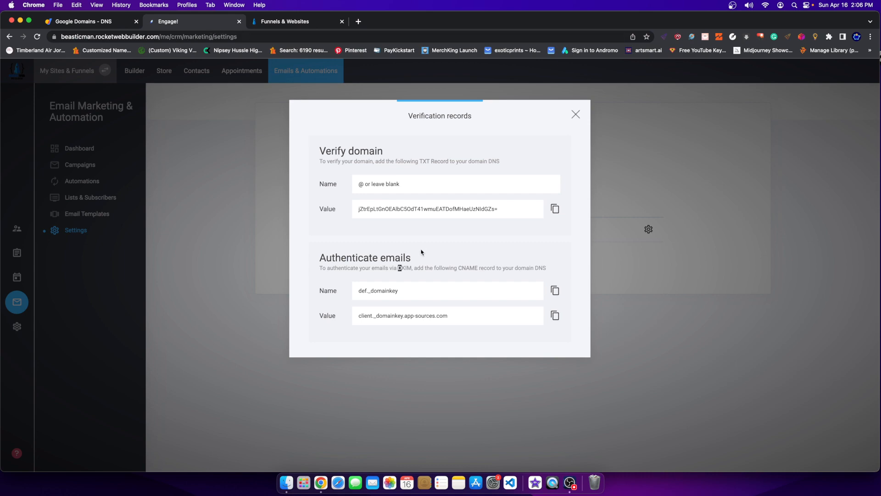
Copy the DKIM record name and paste def._domainkey as the CNAME row's host name.
left_click_drag(332, 295, 333, 312)
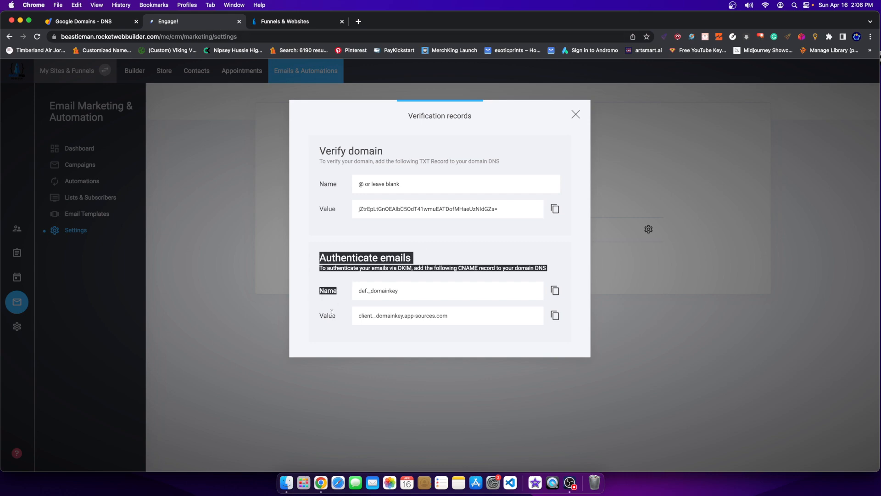
left_click(332, 321)
left_click(84, 21)
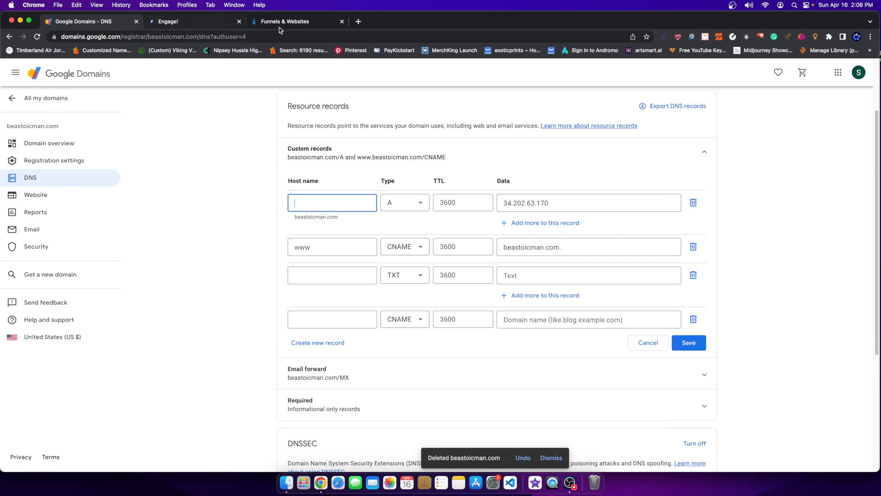
left_click(199, 26)
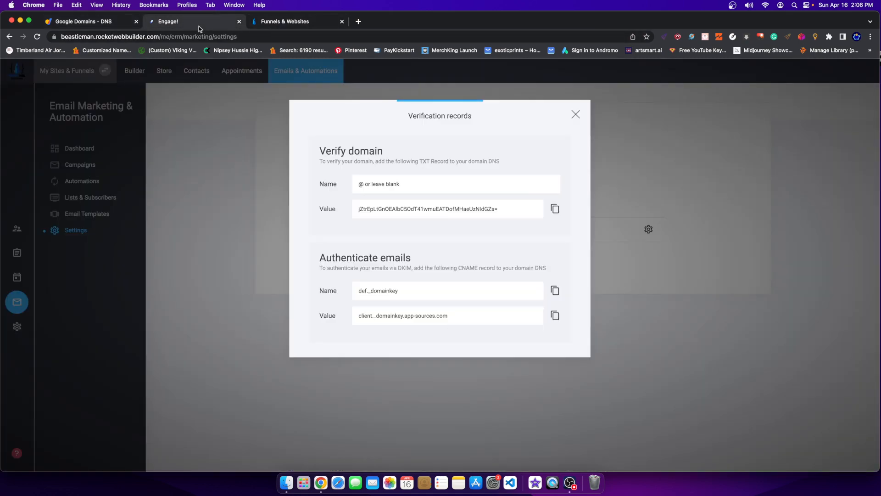
left_click(554, 290)
left_click_drag(358, 290, 388, 288)
left_click(555, 289)
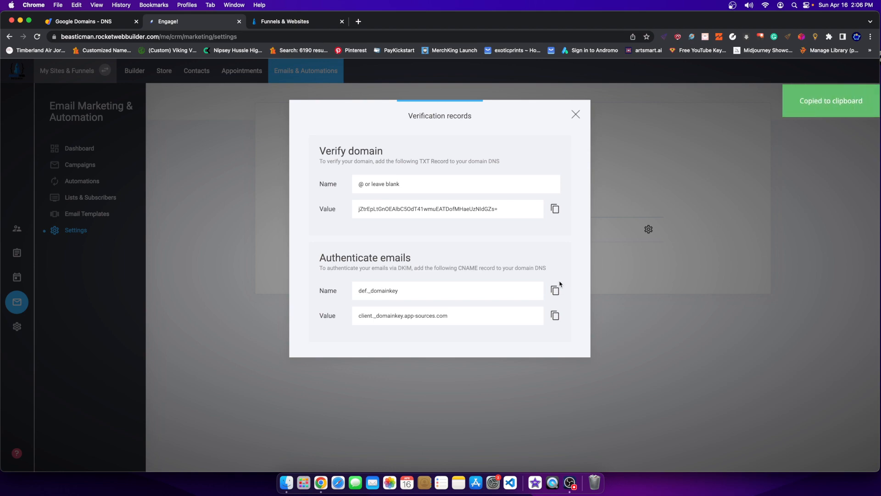
left_click(106, 22)
left_click(192, 21)
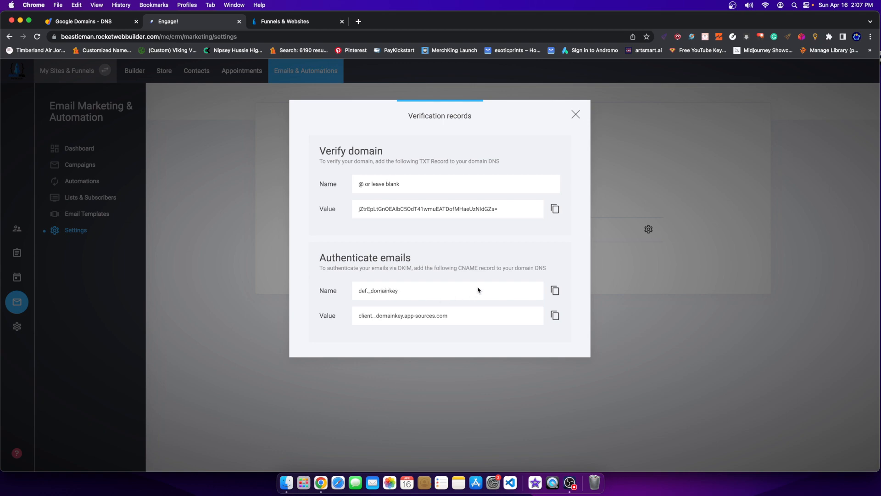
left_click(109, 23)
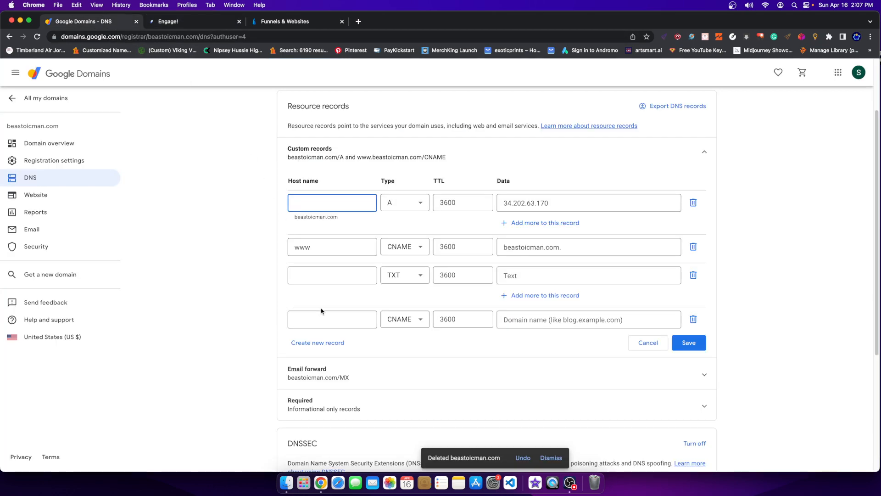
left_click(331, 323)
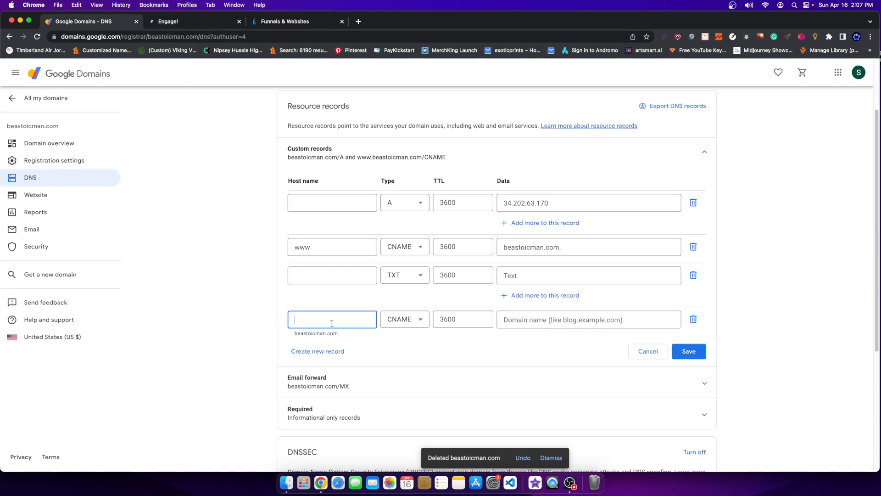
key("super+v")
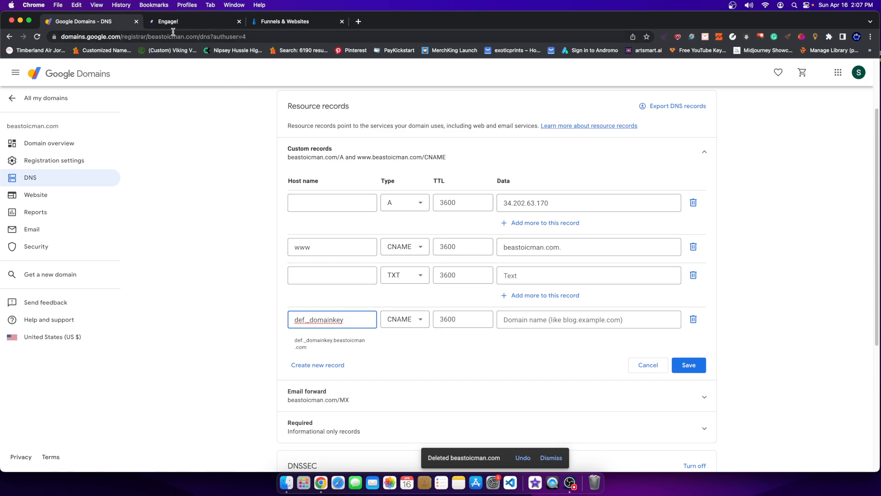
Copy the DKIM value and paste client._domainkey.app-sources.com into the CNAME row's data.
left_click(192, 22)
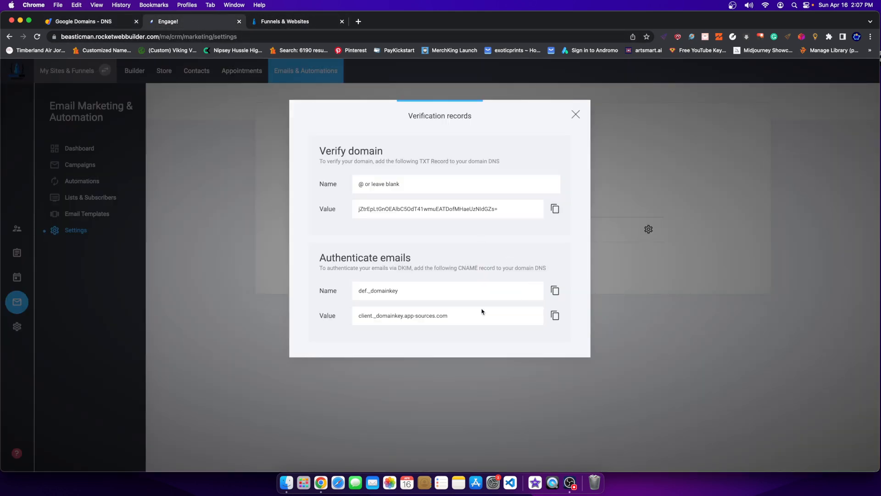
left_click(555, 315)
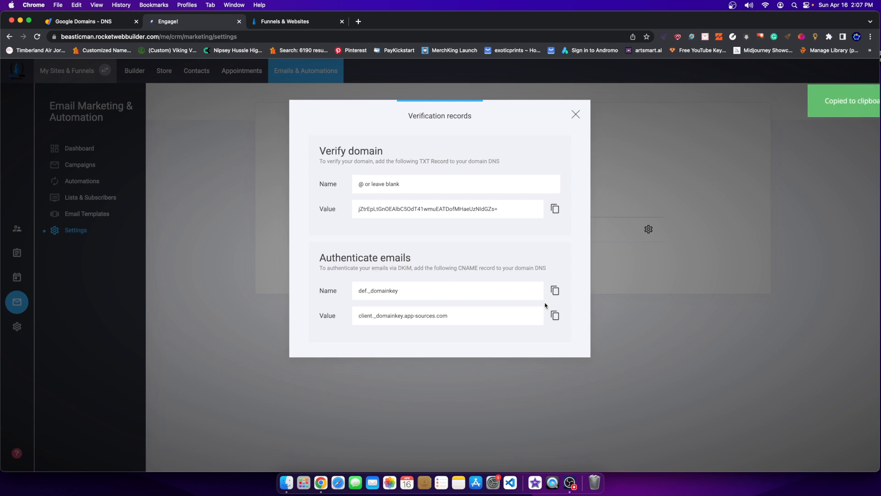
left_click(102, 21)
left_click(579, 321)
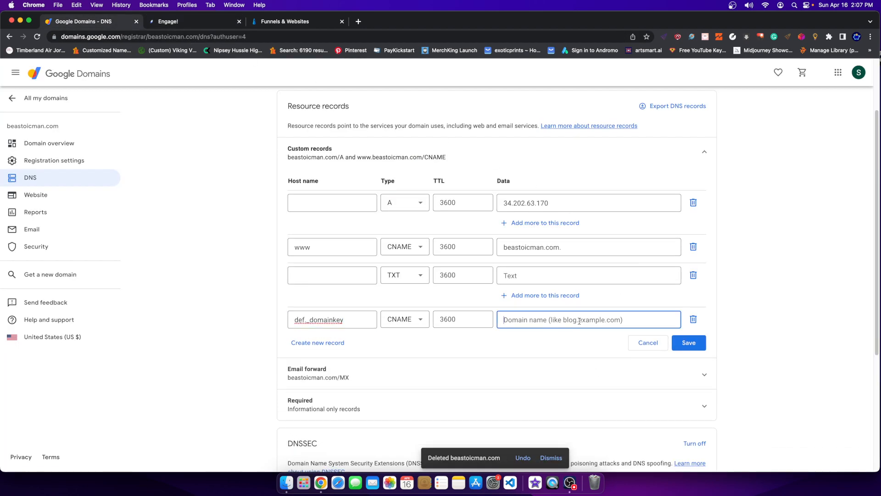
key("super+v")
left_click(742, 314)
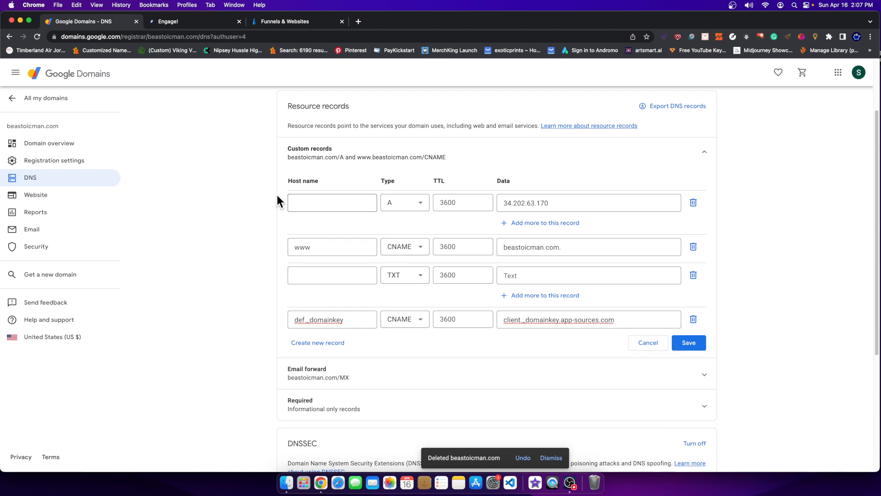
left_click(186, 23)
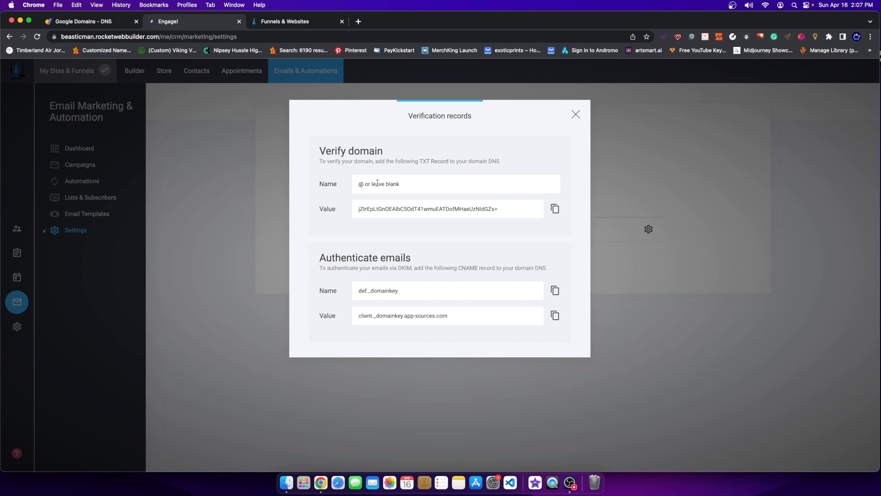
Fill the TXT row with host @ and the copied domain verification value.
left_click(106, 23)
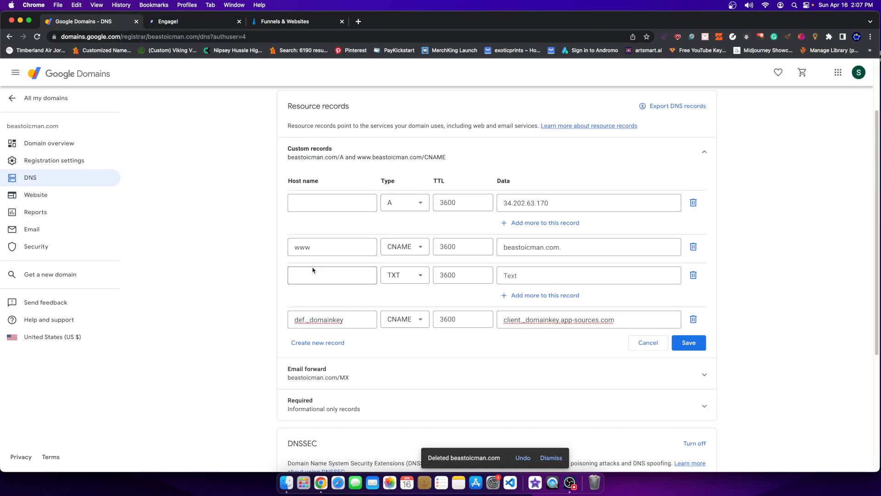
left_click(331, 281)
type("@")
left_click(193, 22)
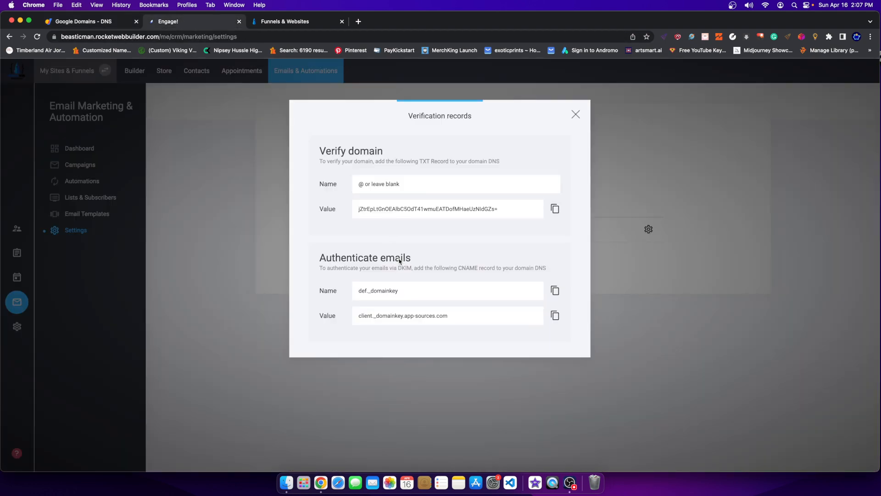
left_click(554, 209)
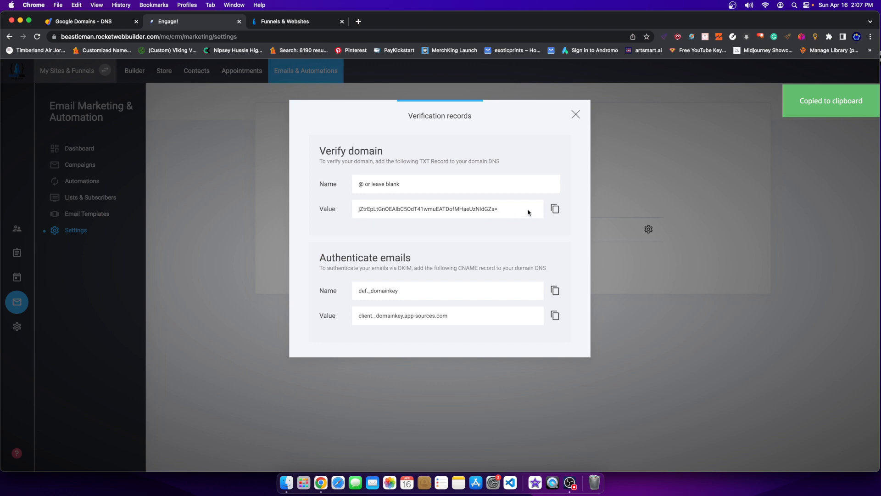
left_click(101, 23)
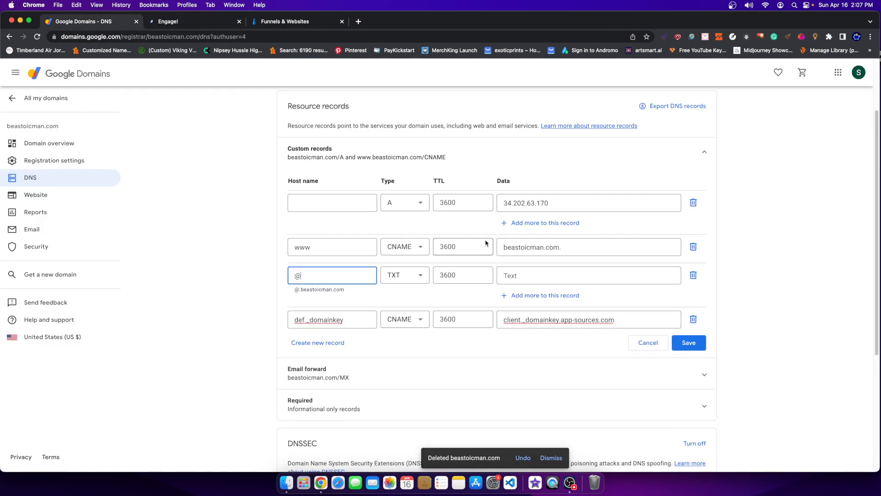
left_click(528, 276)
key("super+v")
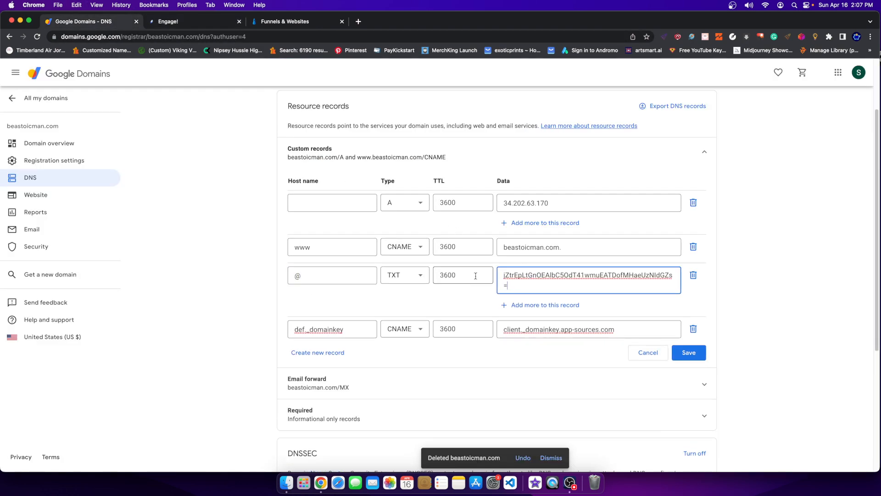
Save the custom records, clearing the TXT row's @ host name to fix the error.
left_click(687, 355)
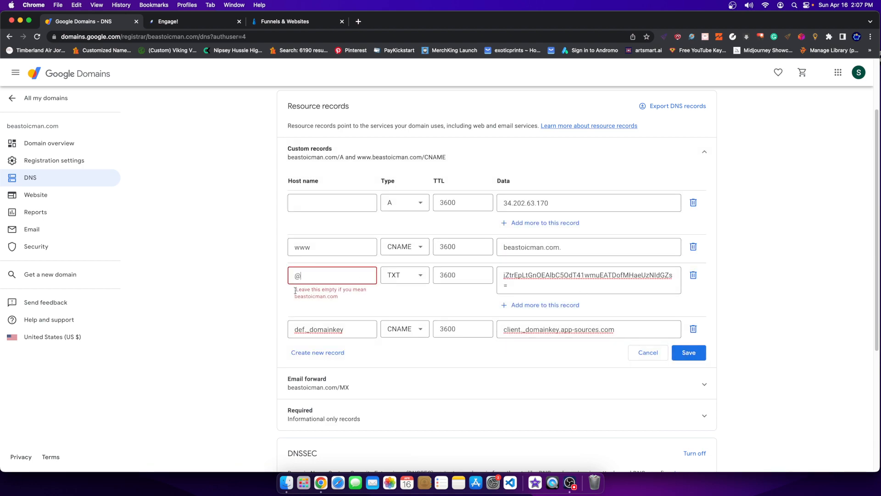
left_click_drag(295, 290, 339, 297)
double_click(317, 274)
key("BackSpace")
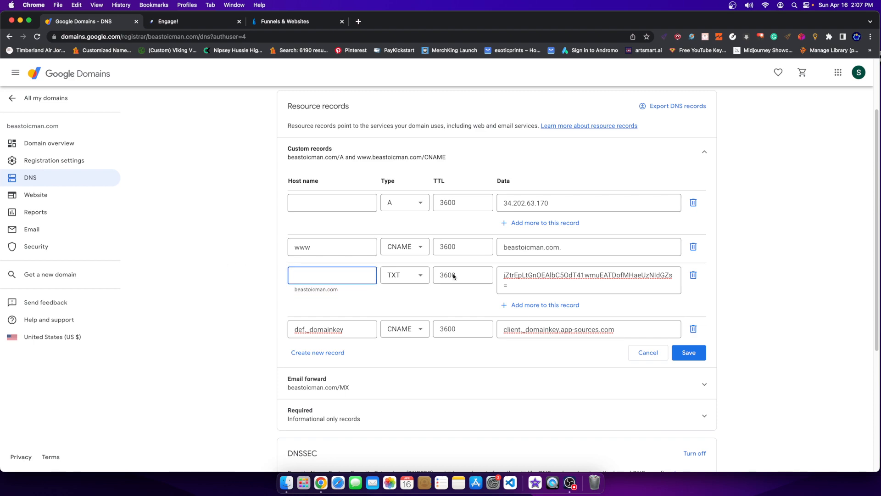
left_click(688, 353)
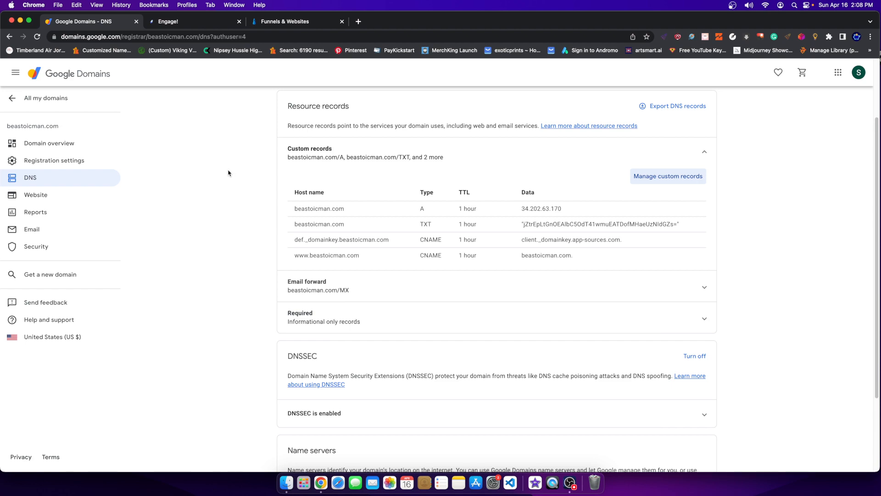
Refresh the beastoicman.com domain's verification status from its gear menu.
left_click(190, 27)
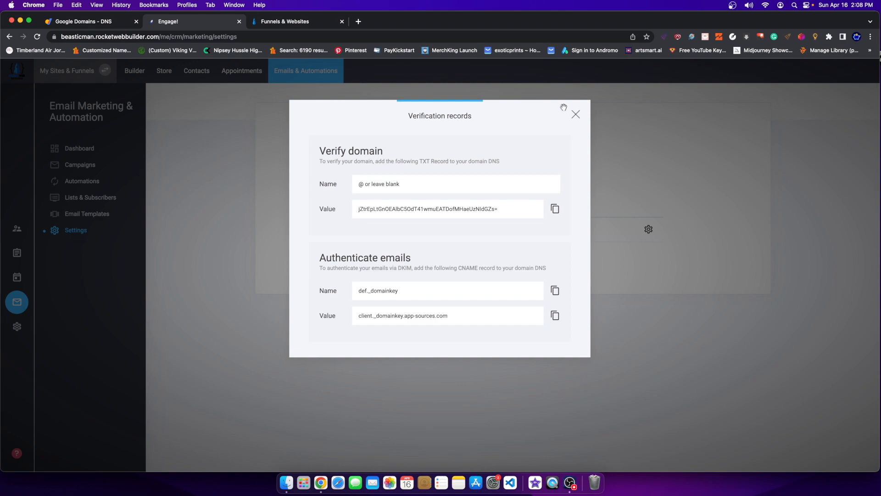
left_click(575, 114)
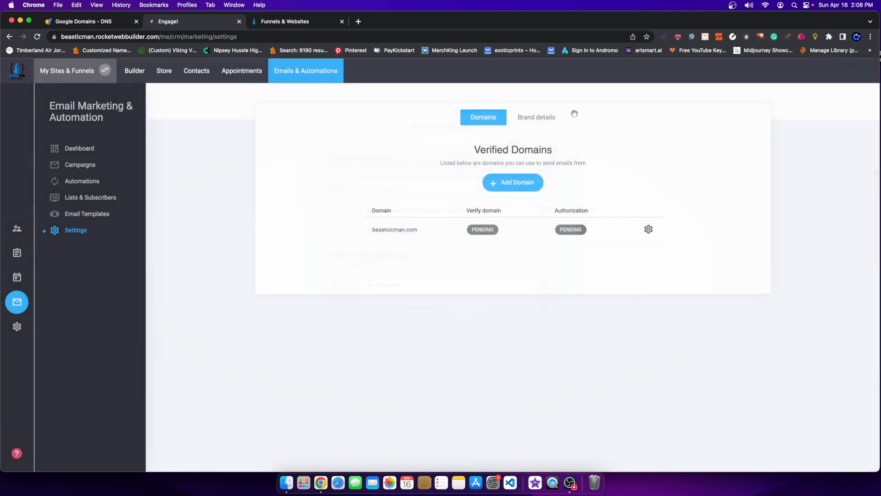
left_click(648, 228)
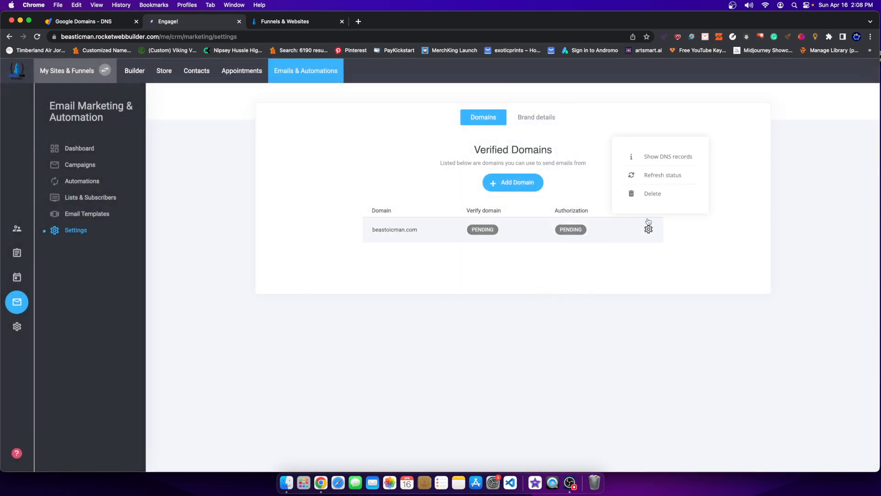
left_click(653, 176)
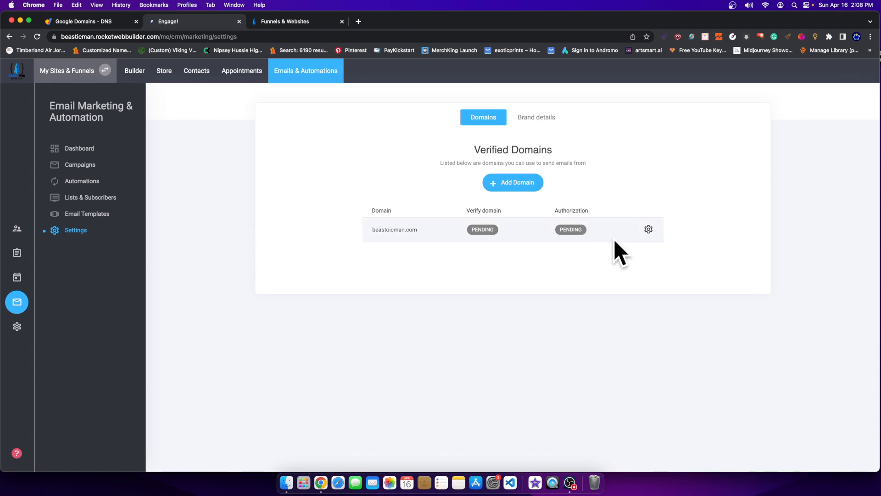
left_click(648, 229)
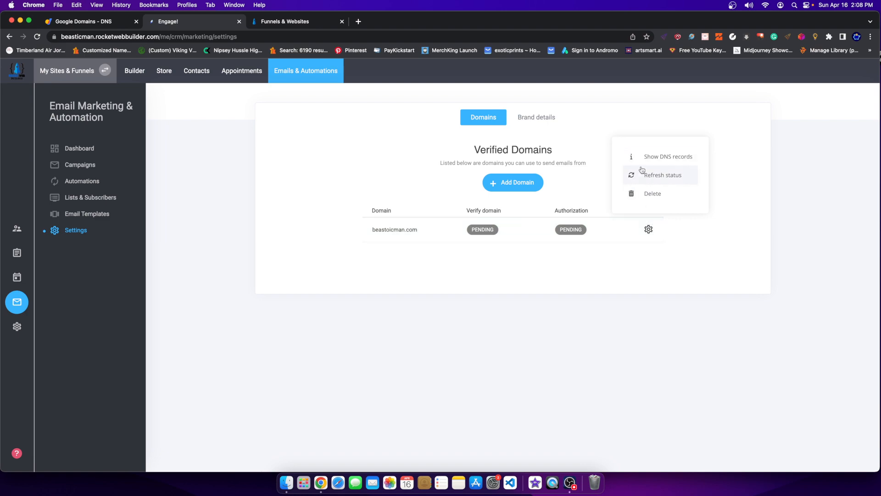
left_click(642, 174)
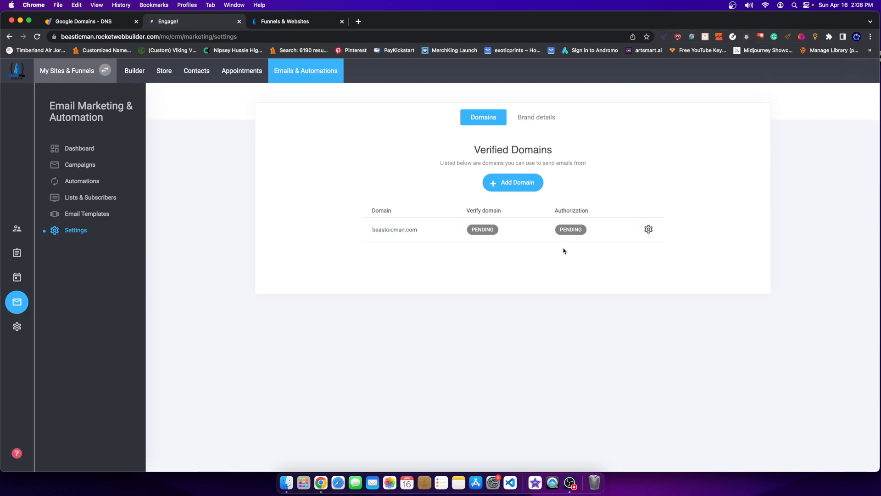
Cross-check the Google Domains DNS records, refresh the status again, reload, and open Brand details.
left_click(117, 22)
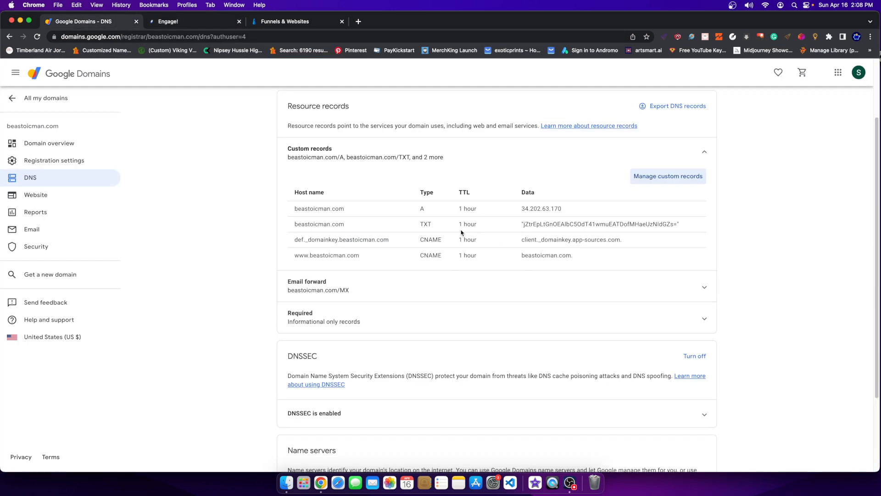
left_click(198, 24)
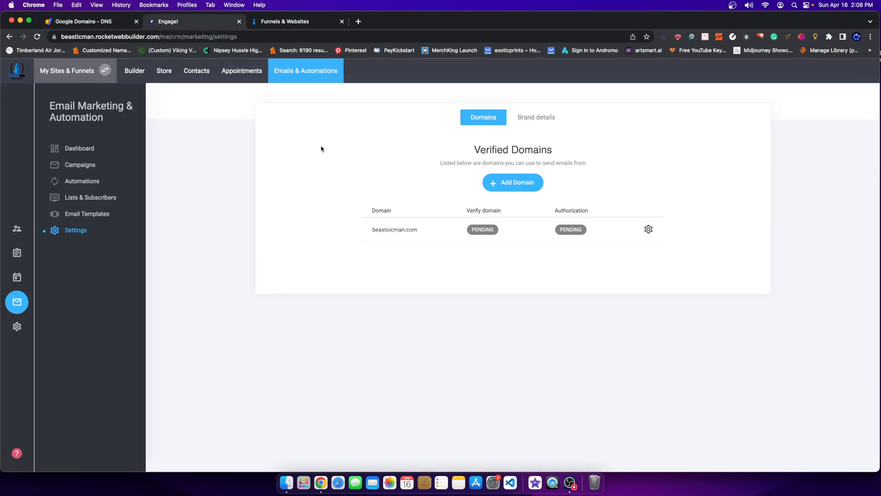
left_click(87, 22)
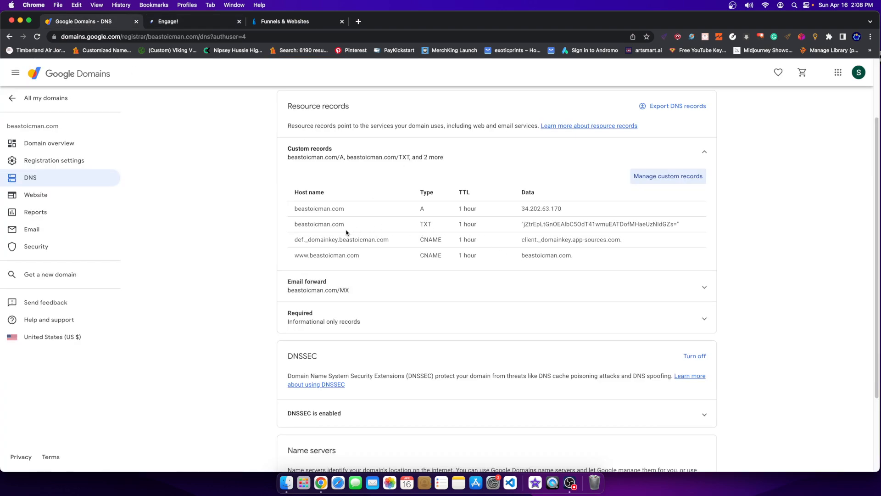
left_click(184, 22)
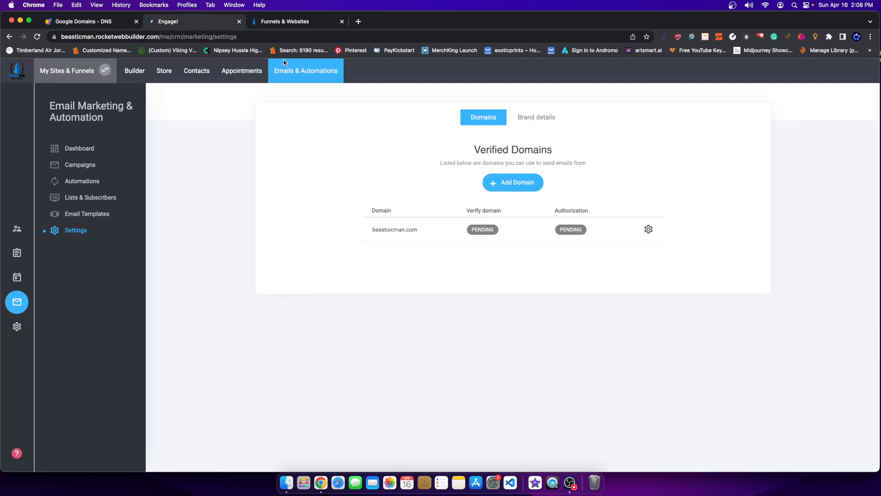
left_click(648, 230)
left_click(641, 176)
right_click(669, 149)
left_click(675, 168)
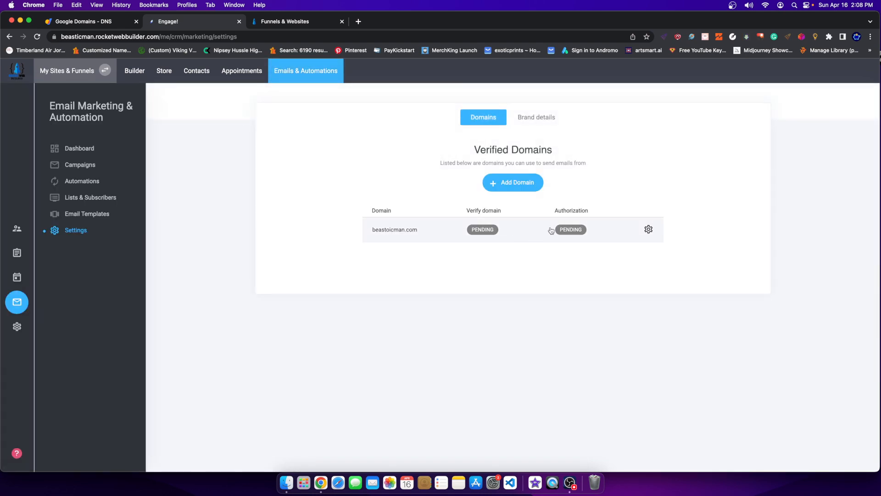
left_click(523, 119)
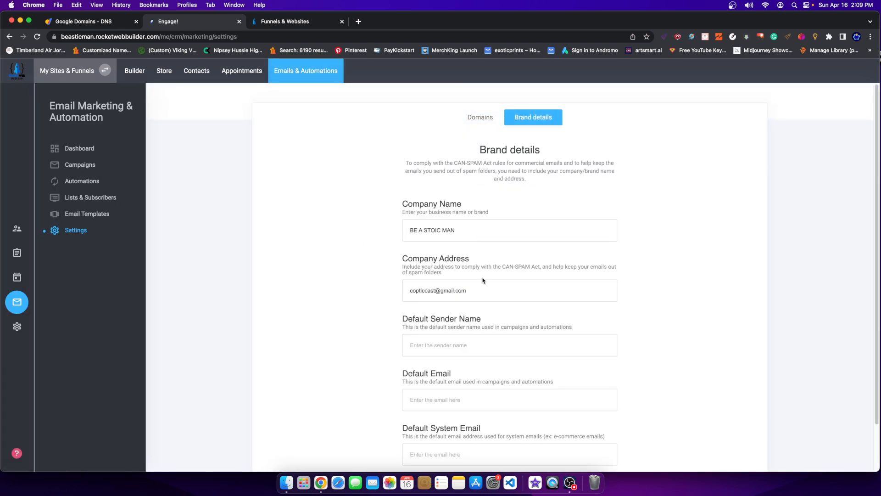
Clear the Company Address field in Brand details.
scroll(487, 289, "down", 2)
left_click(406, 237)
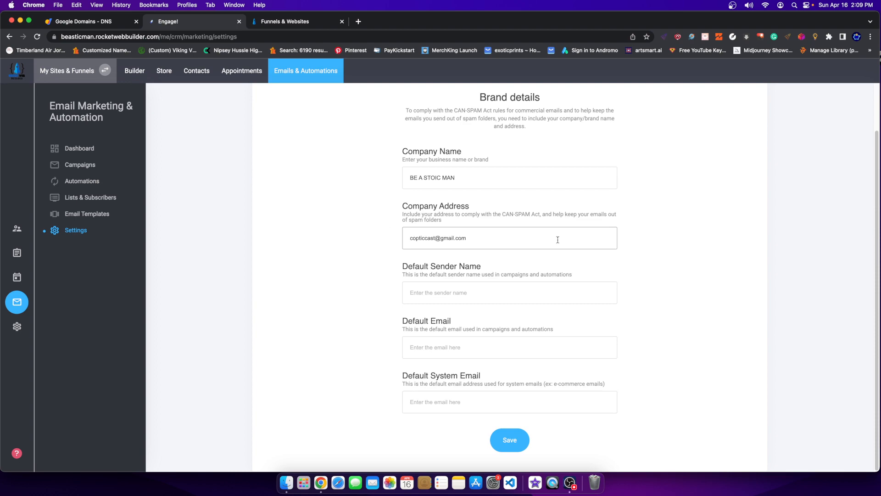
triple_click(535, 232)
key("BackSpace")
left_click_drag(484, 245, 391, 241)
key("super+c")
key("BackSpace")
Move the domain email from Default Sender Name into Default Email, save, and dismiss the alert.
left_click(445, 290)
key("super+v")
left_click_drag(486, 296, 318, 297)
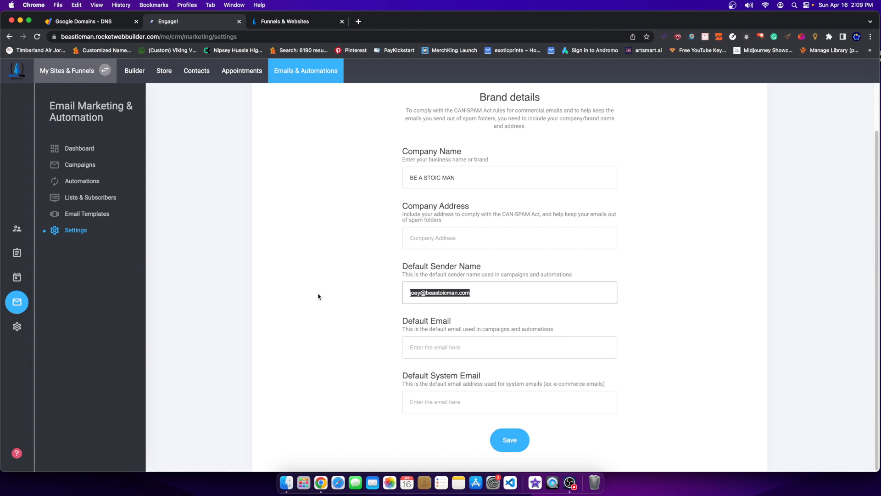
key("super+x")
left_click(438, 349)
key("super+v")
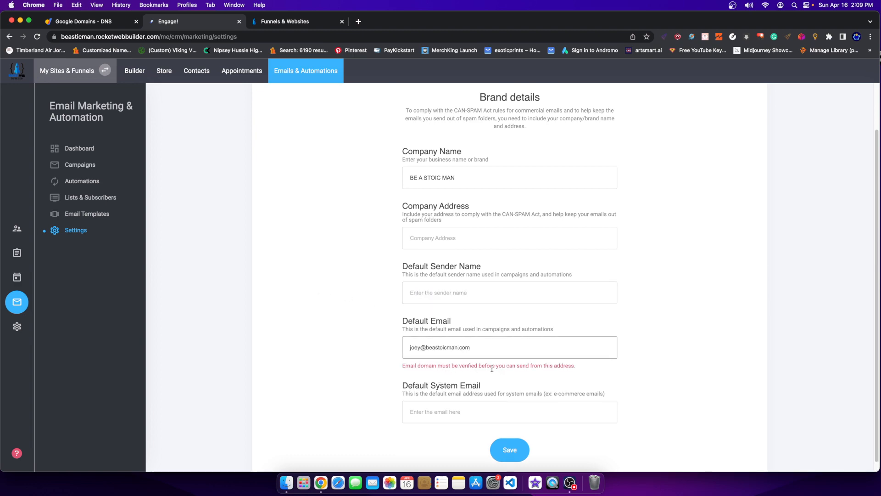
left_click_drag(409, 365, 531, 368)
left_click(502, 443)
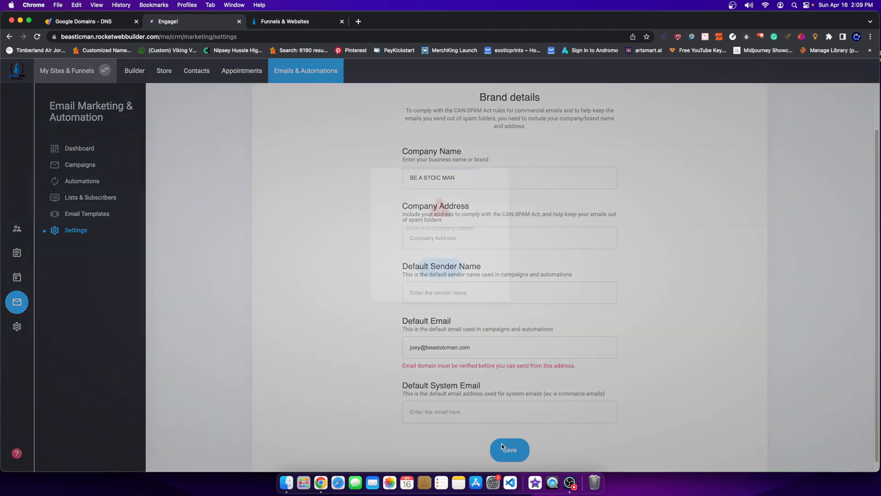
left_click(439, 276)
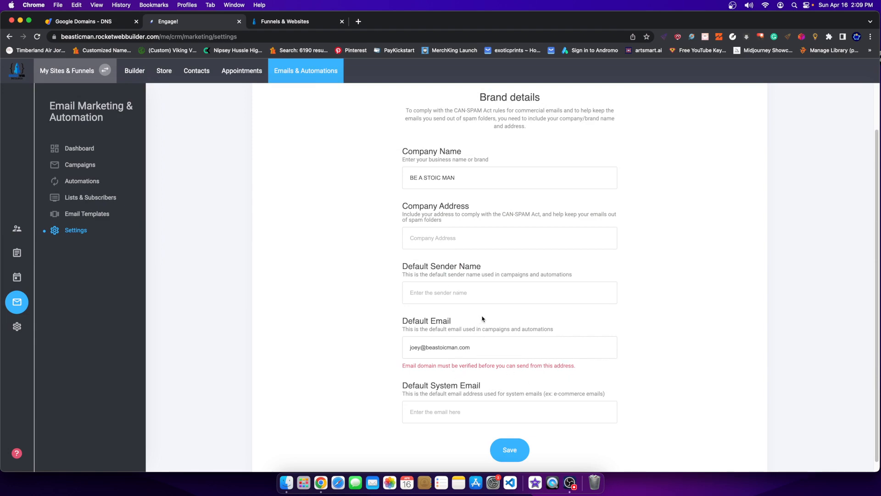
scroll(482, 312, "up", 2)
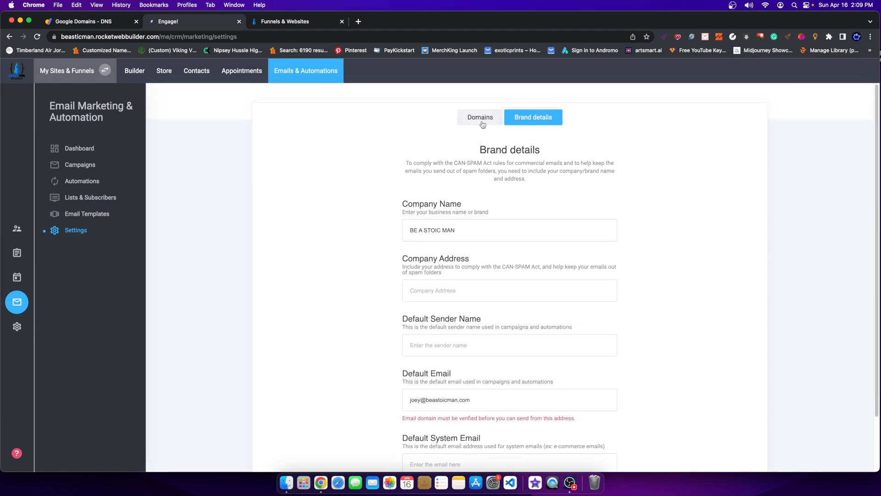
Enter BLANK FOR NOW as the Company Address and save.
left_click(433, 292)
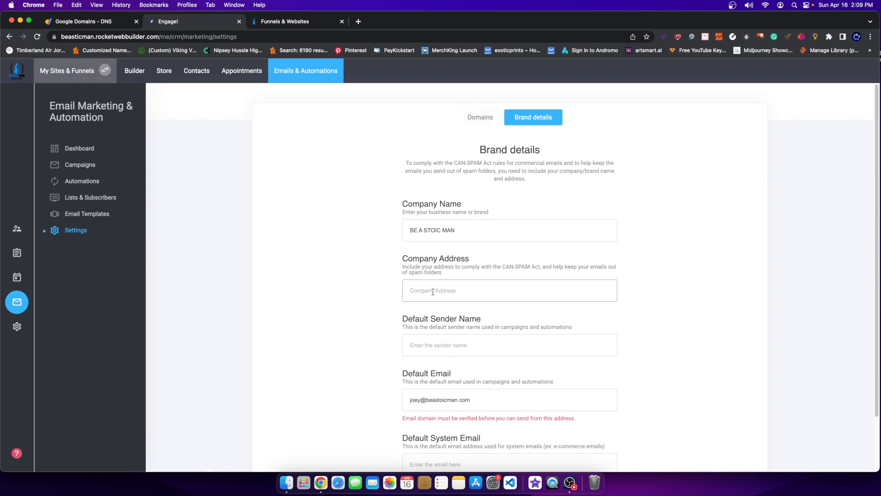
type("BLANK FOR NOW")
scroll(552, 344, "down", 3)
left_click(524, 445)
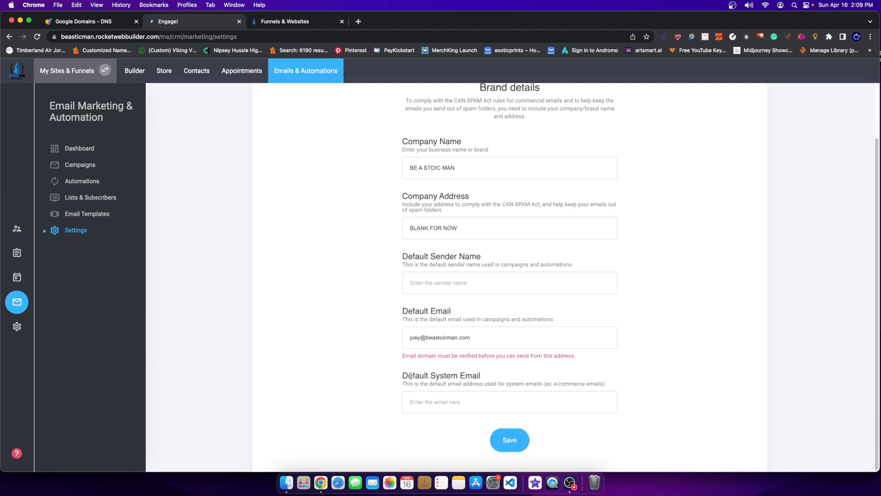
left_click_drag(410, 376, 472, 377)
Copy the Default Email address into Default System Email and save.
left_click(473, 397)
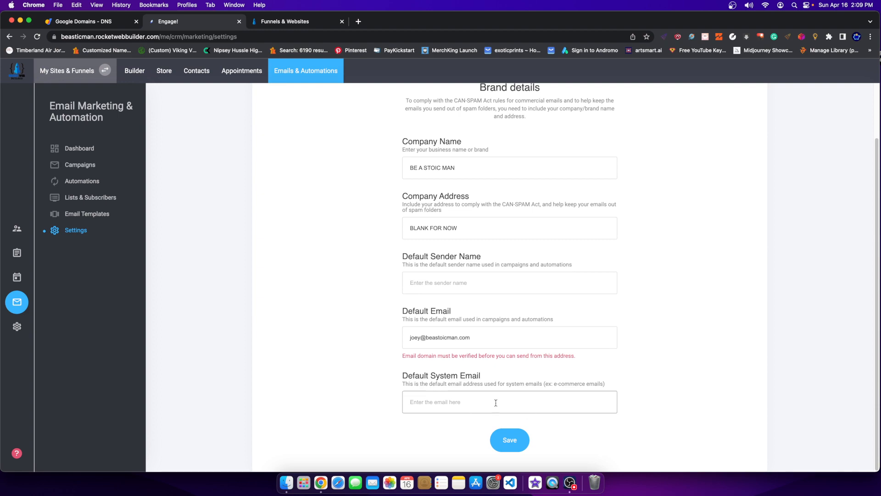
left_click_drag(470, 337, 374, 335)
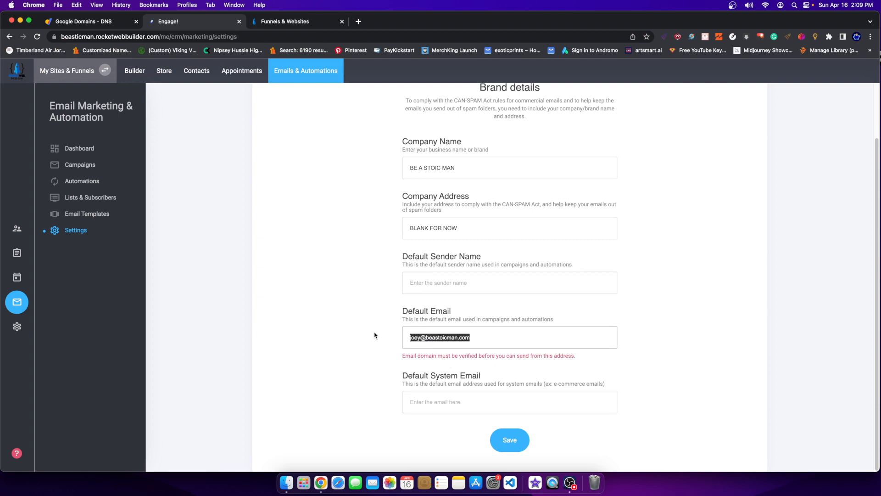
left_click(486, 394)
key("super+v")
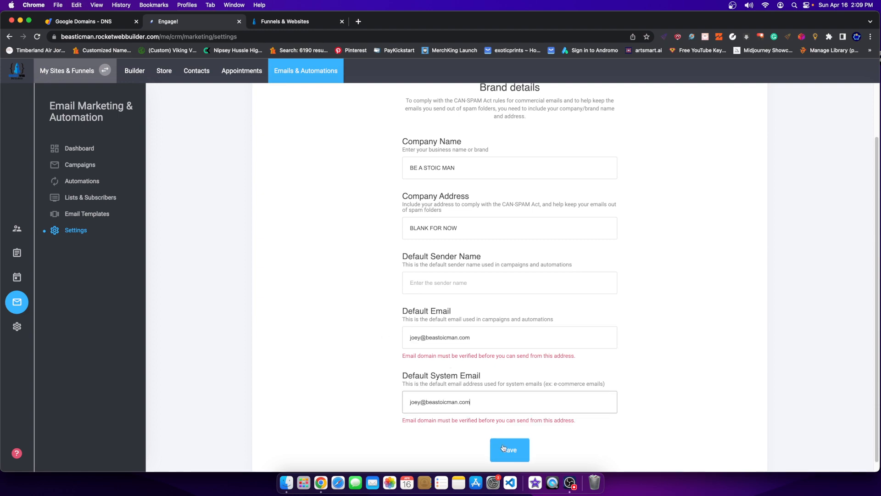
left_click(507, 451)
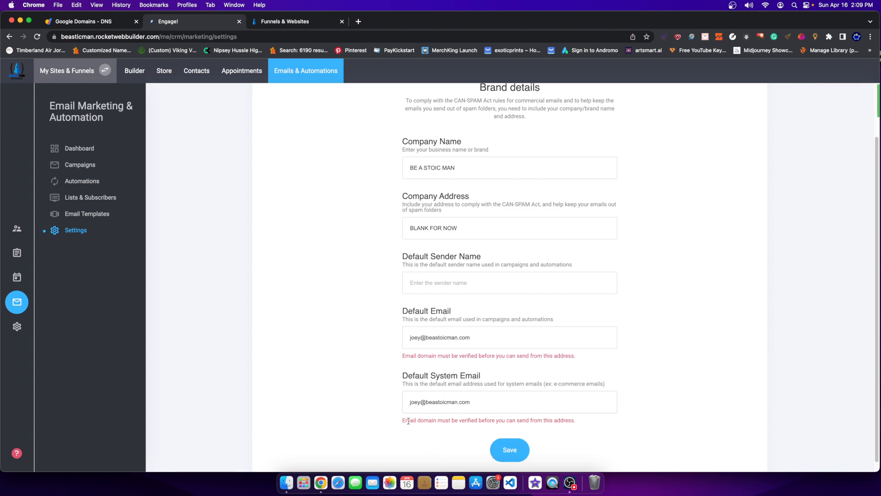
left_click_drag(410, 419, 514, 415)
scroll(415, 192, "up", 3)
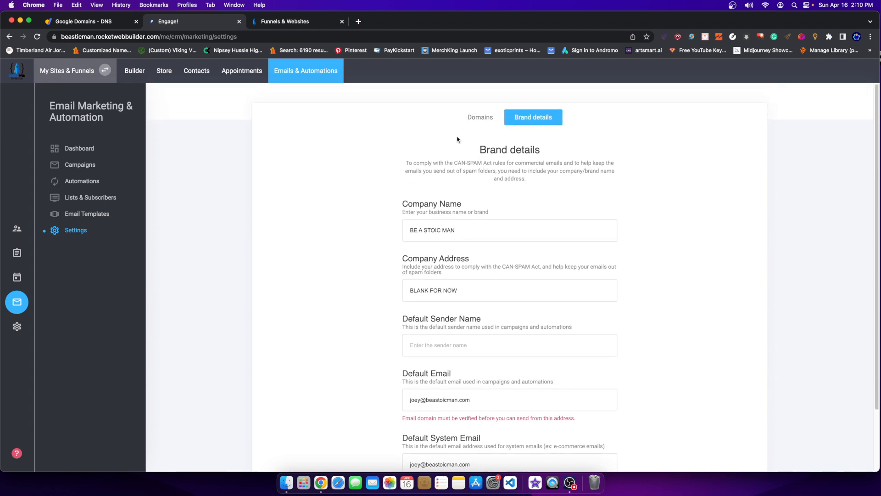
Save the brand details again and confirm beastoicman.com shows as verified in Domains.
left_click(480, 119)
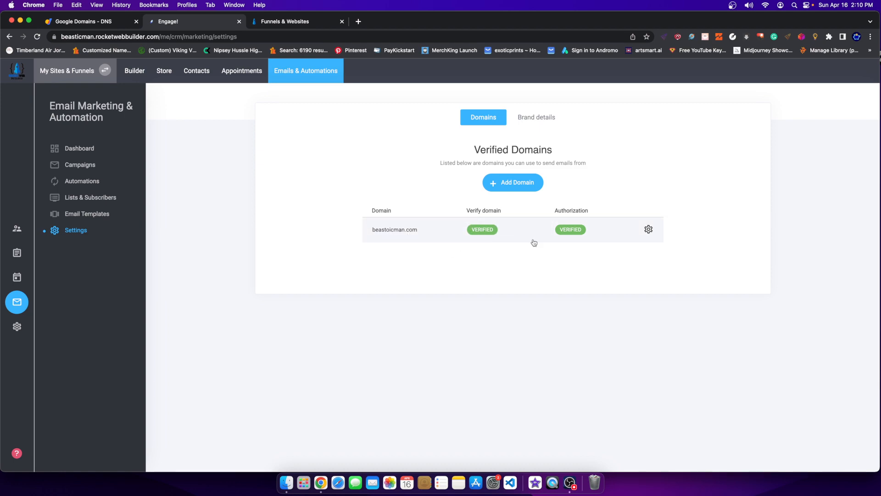
left_click(535, 118)
scroll(508, 436, "down", 2)
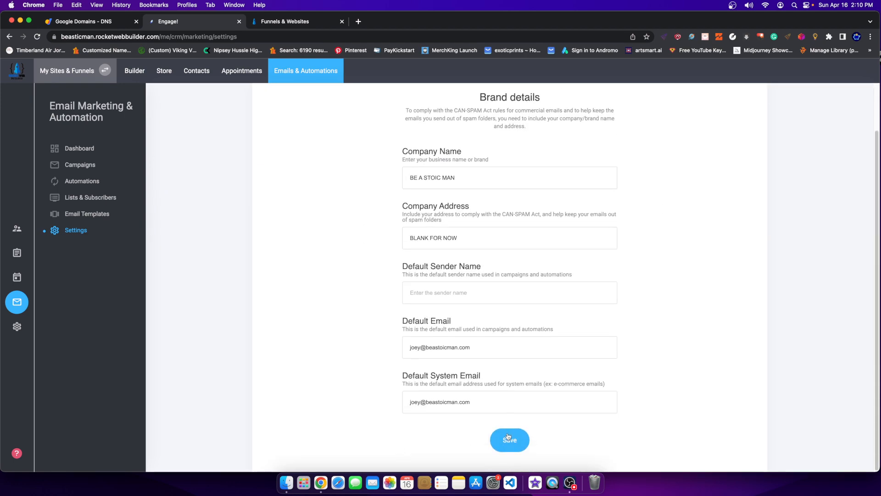
left_click(509, 439)
scroll(501, 131, "up", 2)
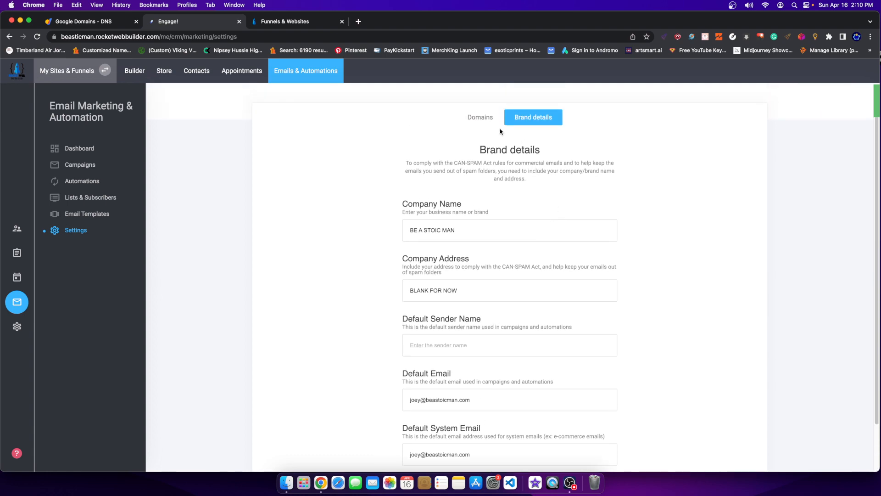
left_click(480, 118)
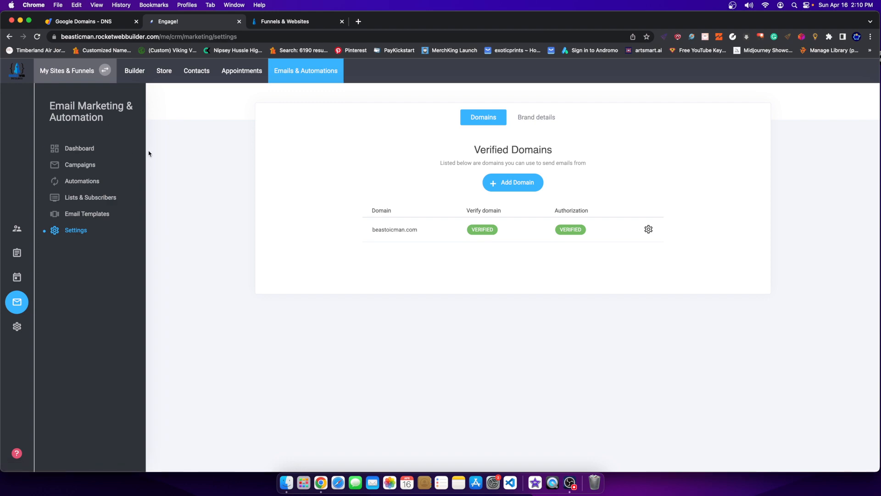
Delete the Abandoned Cart automation under Campaigns > Automations, leaving 0 automations.
left_click(82, 164)
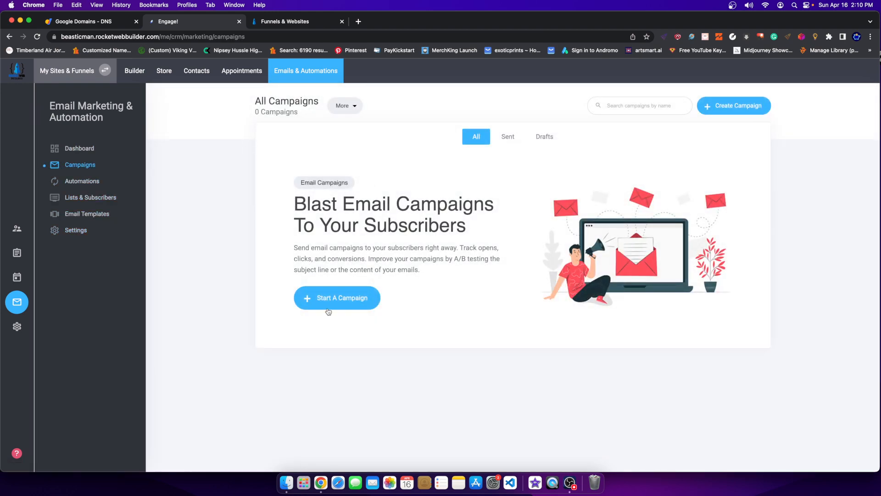
left_click(82, 181)
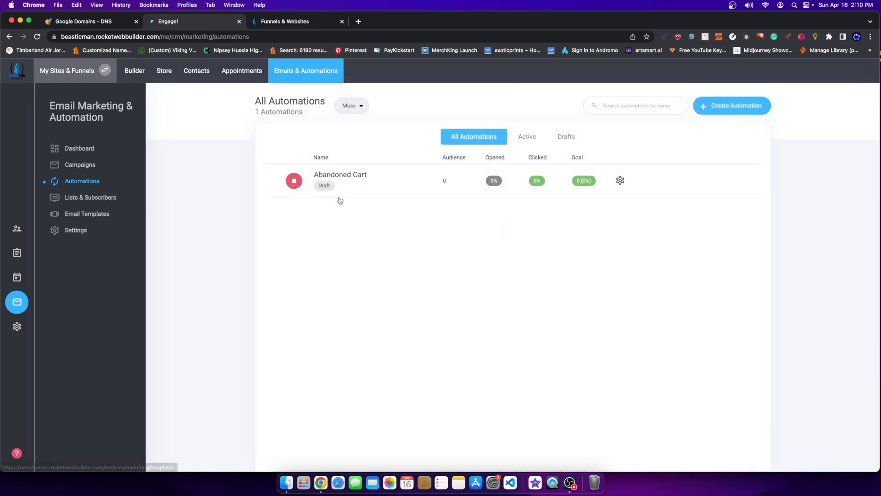
left_click(619, 181)
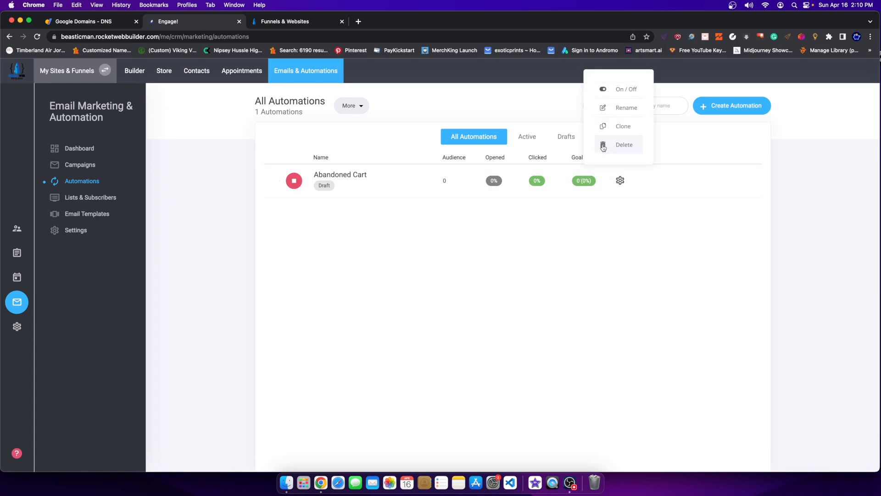
left_click(603, 146)
left_click(467, 248)
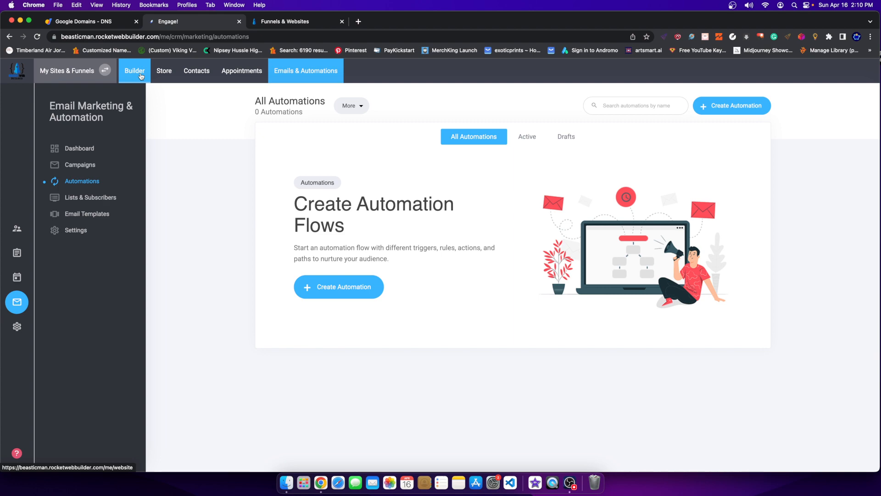
Create and save a blank automation named 'Free Sign Up (Sample)'.
left_click(325, 298)
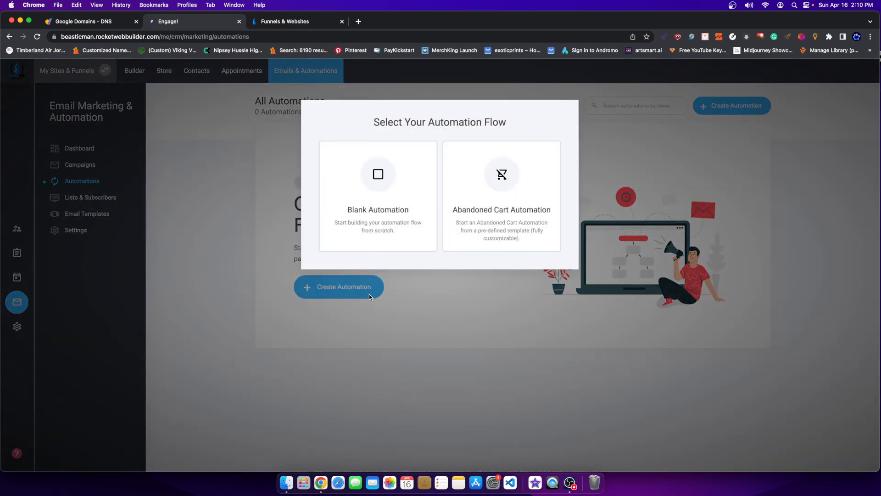
left_click(393, 178)
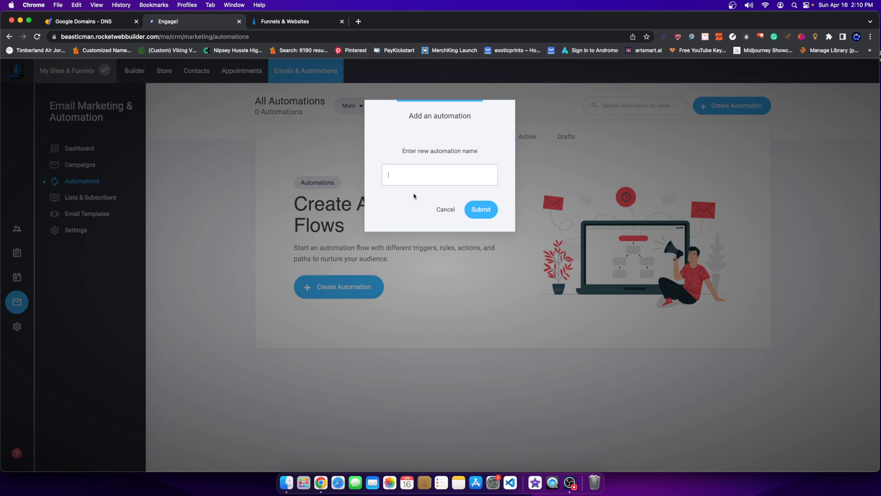
type("Em")
type("ple")
left_click(479, 209)
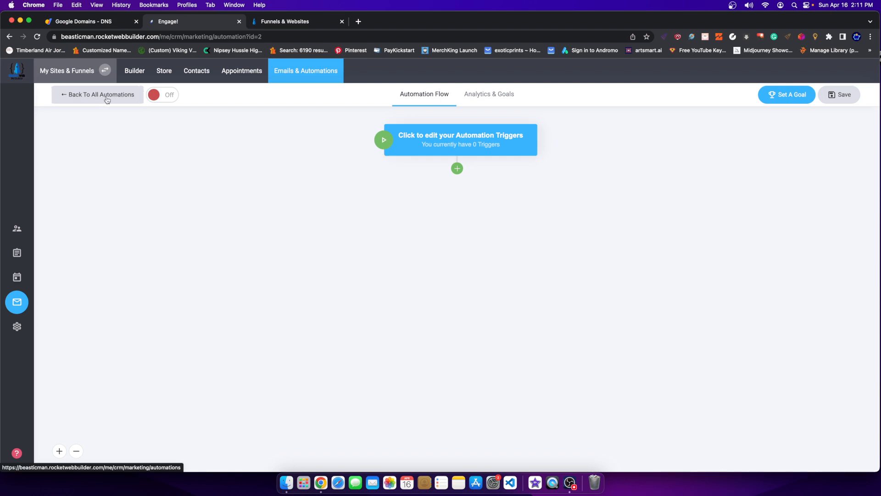
left_click(847, 95)
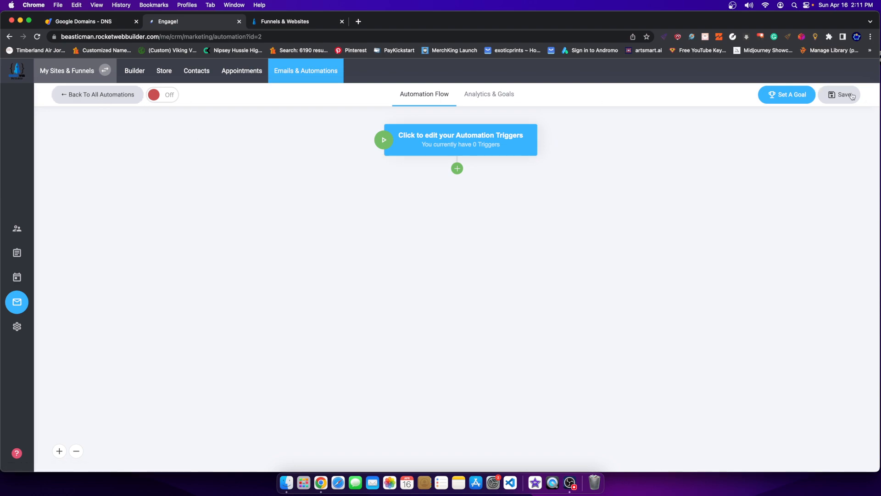
left_click(64, 94)
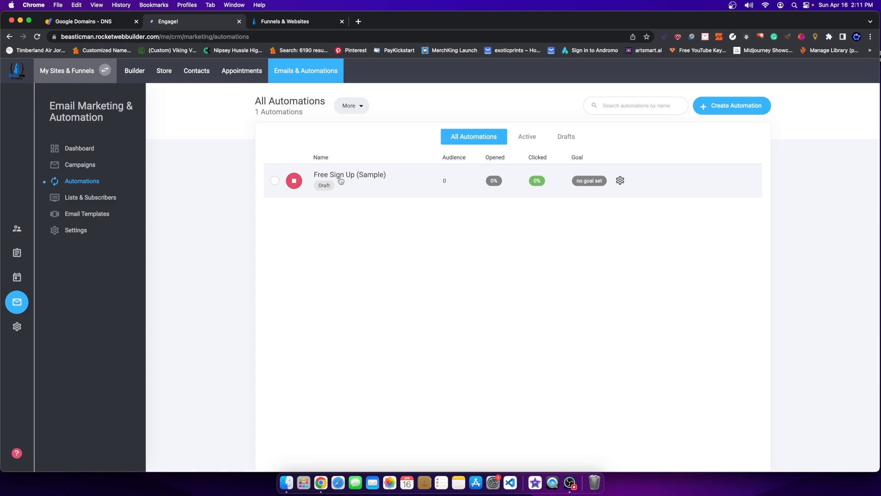
Scroll through the website builder to check the sign-up form, then return to Emails & Automations.
left_click(148, 79)
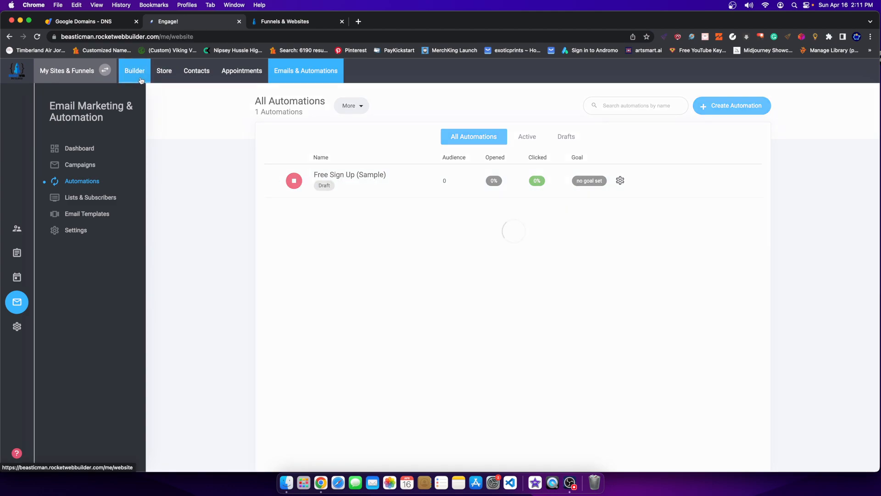
scroll(466, 273, "down", 5)
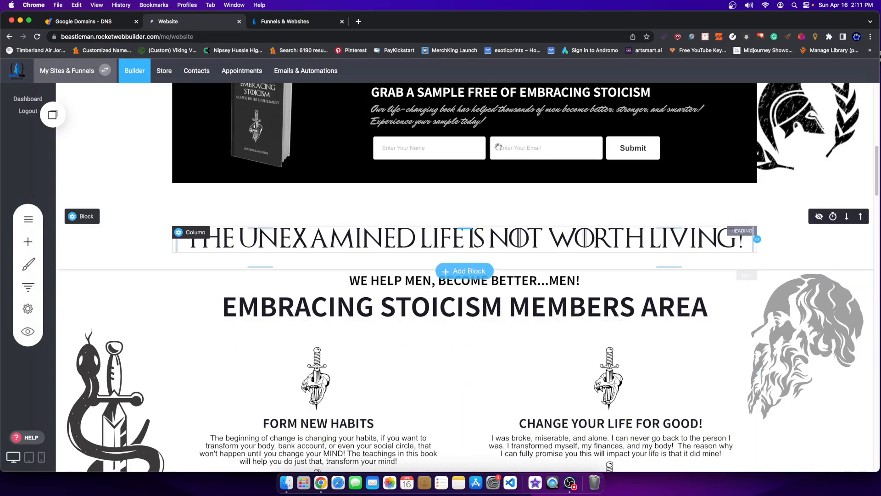
scroll(459, 248, "up", 2)
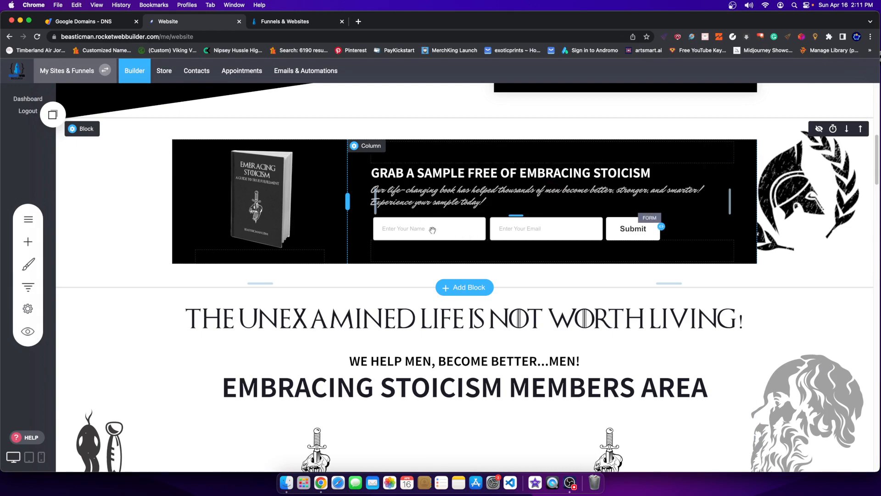
scroll(284, 211, "up", 8)
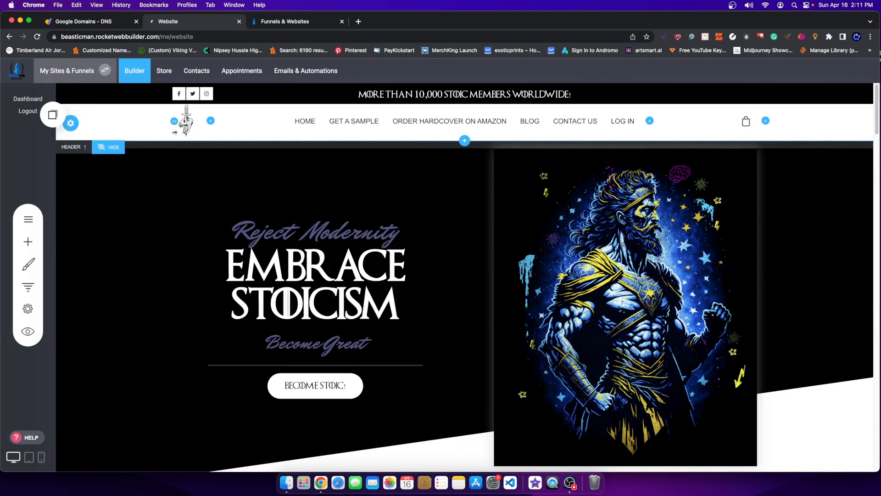
left_click(298, 77)
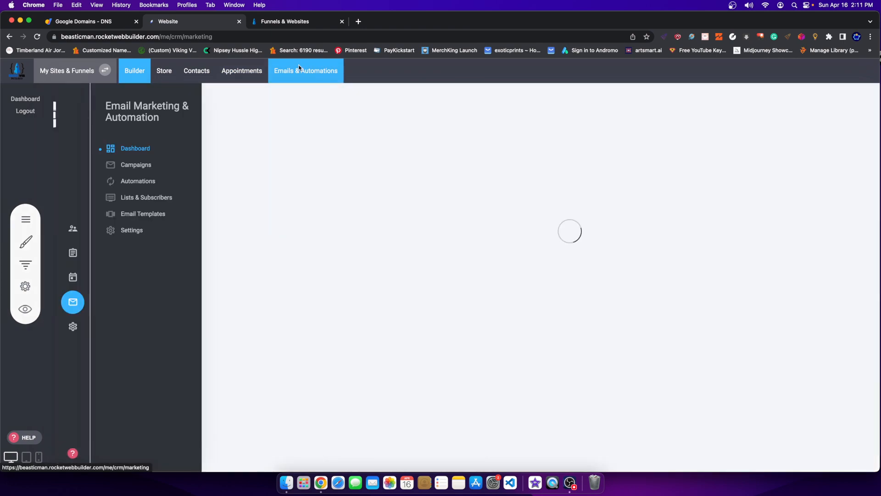
In Free Sign Up (Sample), add an 'Added to a list' trigger and open Select Your Lists.
left_click(83, 181)
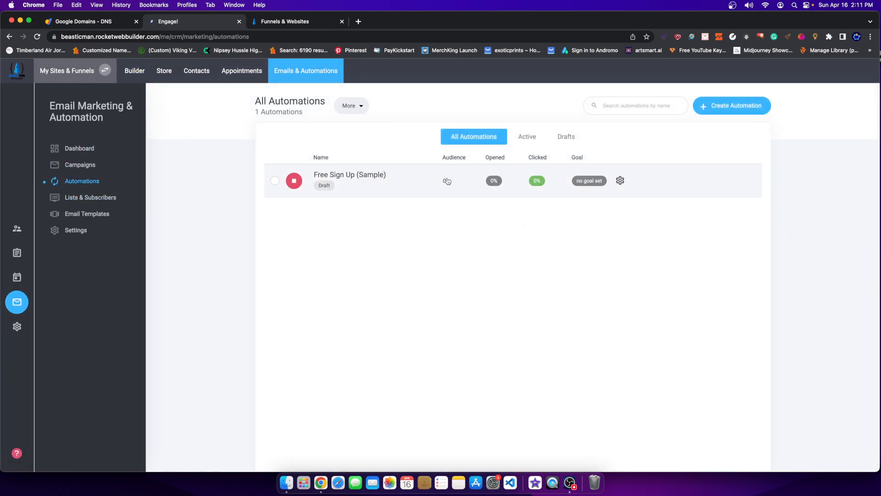
left_click(427, 182)
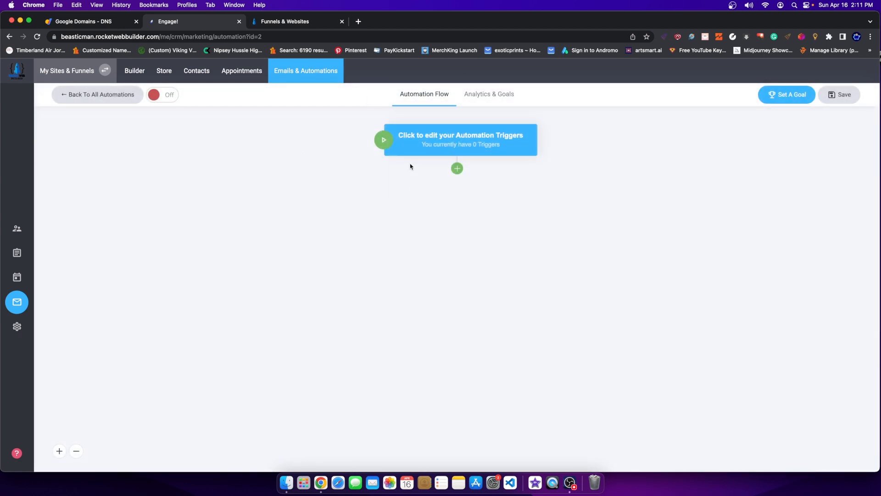
mouse_move(400, 145)
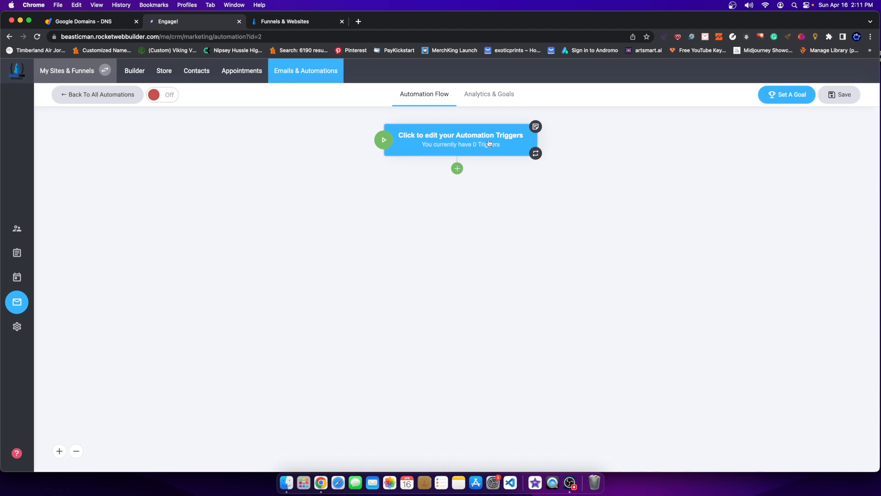
left_click(461, 148)
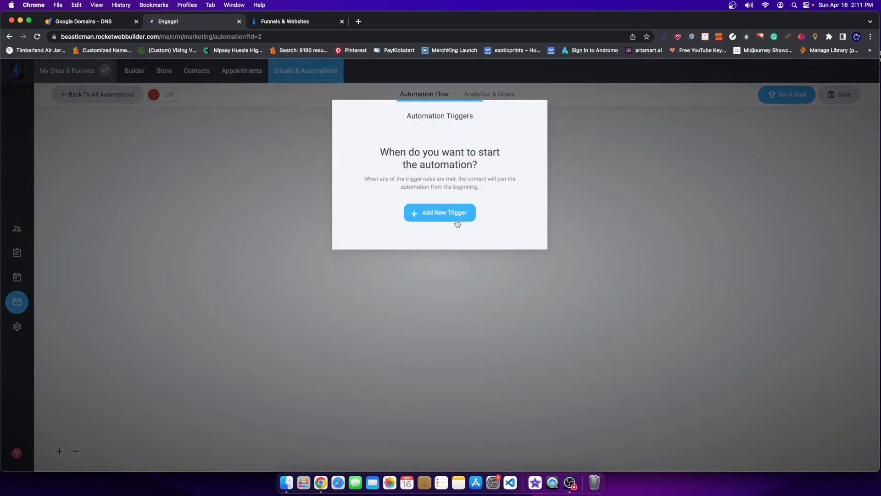
left_click(457, 224)
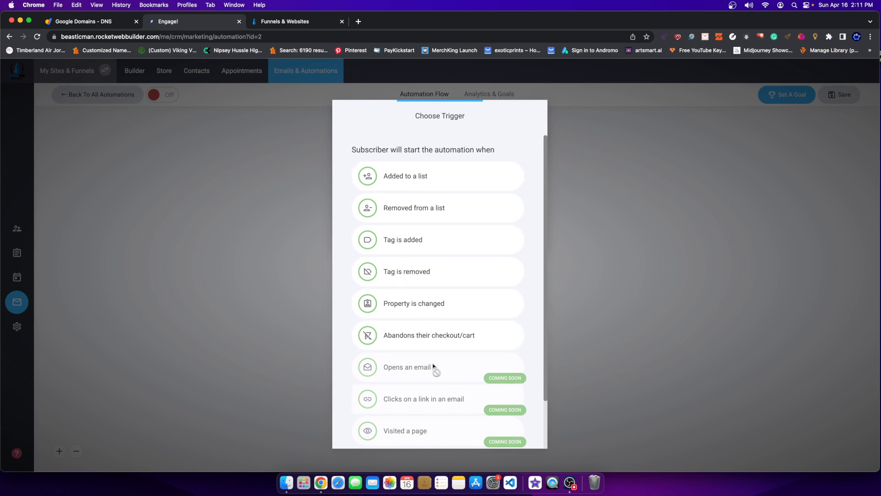
scroll(428, 340, "down", 3)
scroll(414, 200, "up", 3)
left_click(412, 177)
left_click(415, 177)
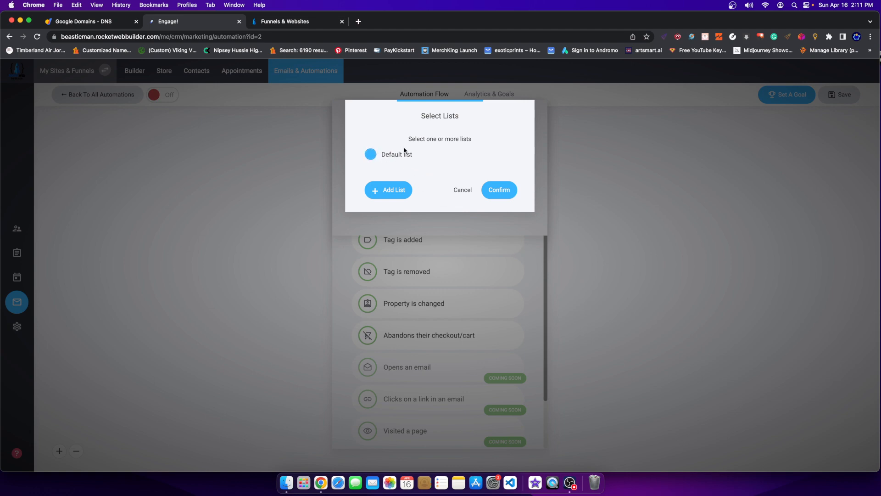
Create the FREE SAMPLE SIGN UP GROUP list and confirm it as the trigger list.
left_click(388, 201)
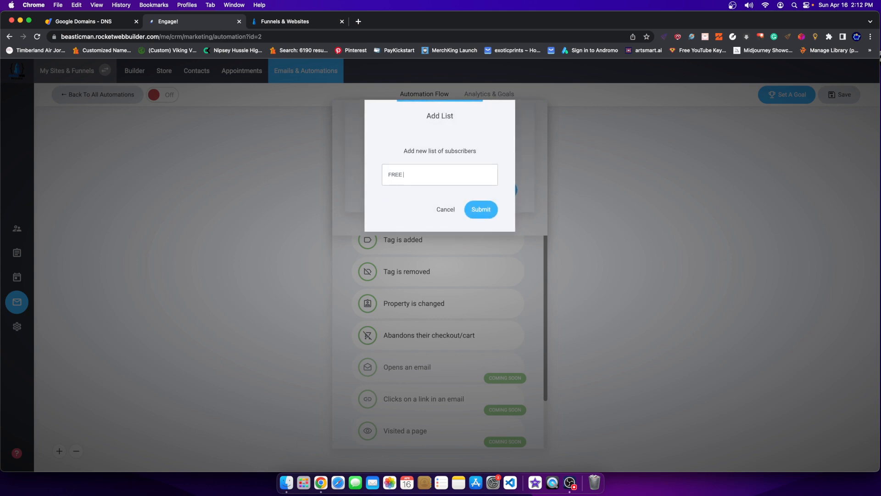
type("FREE PRODUC")
type("SAMPLE SIGN UP GROUP")
left_click(488, 213)
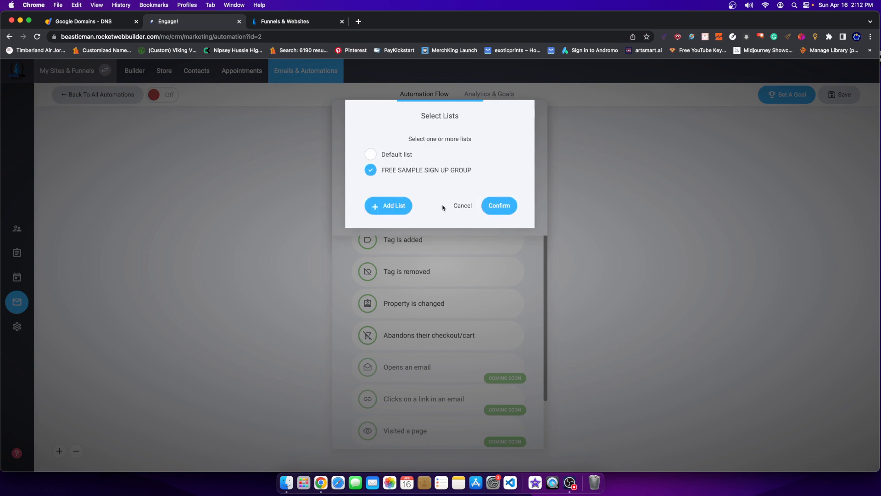
left_click(501, 208)
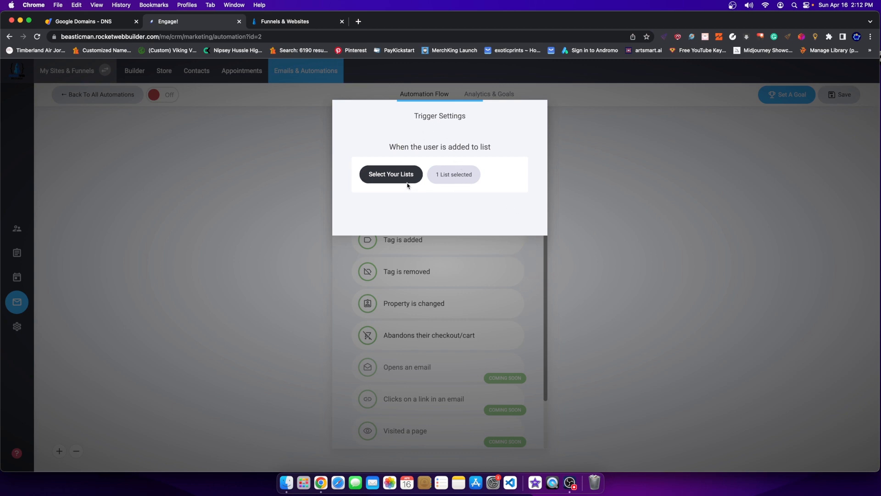
left_click(394, 176)
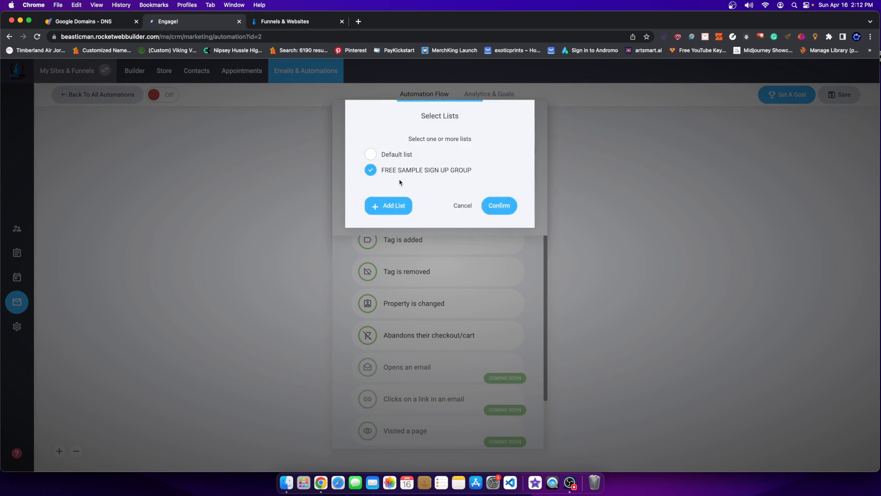
left_click(504, 206)
Review the list trigger's settings and close the Automation Triggers dialog.
left_click(532, 261)
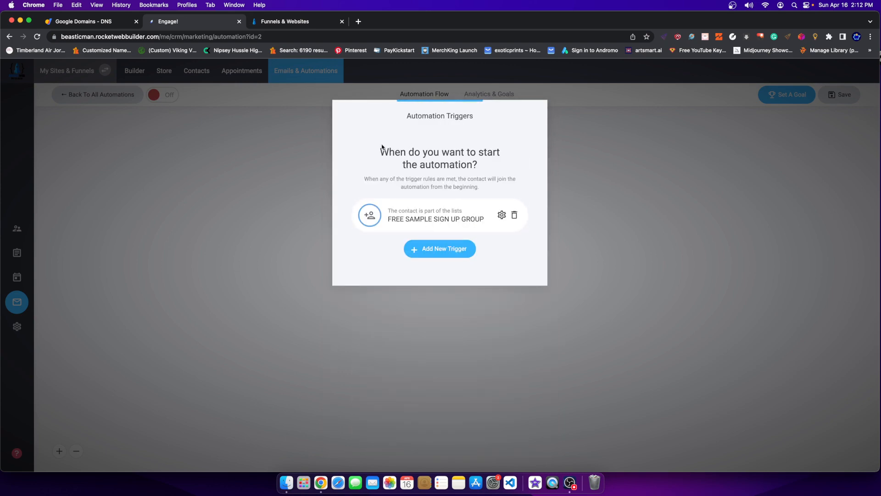
left_click_drag(389, 152, 491, 164)
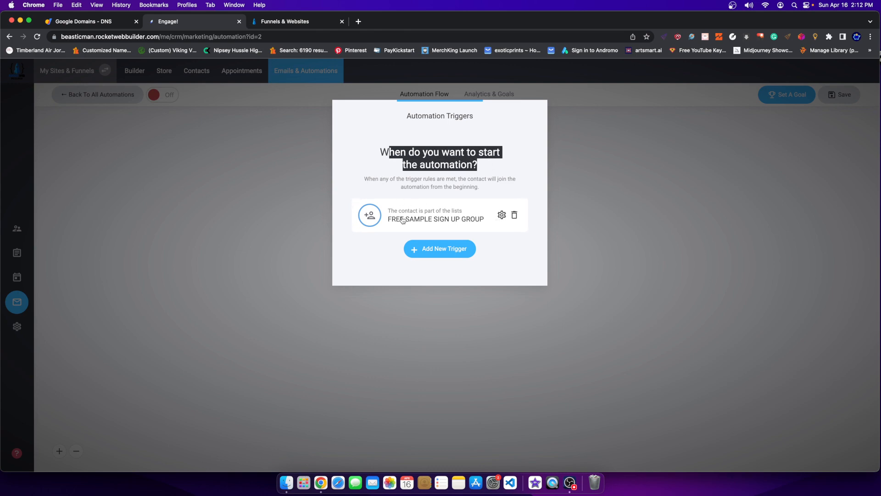
left_click(451, 217)
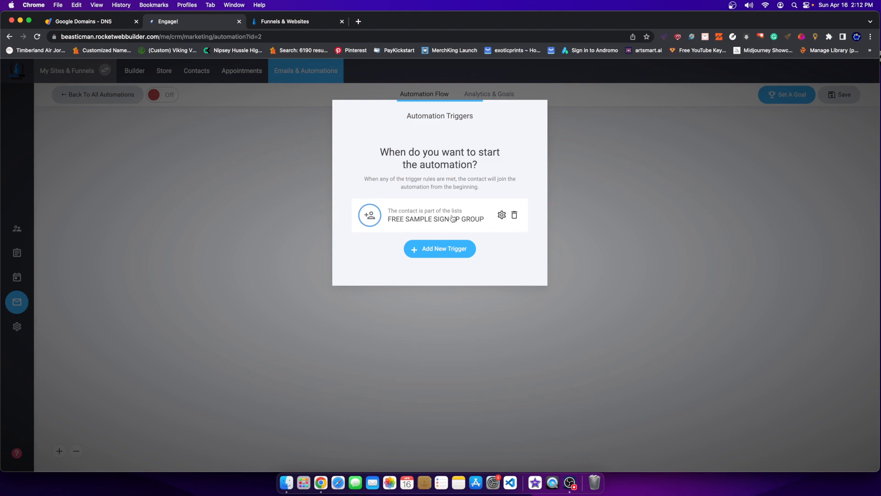
left_click(507, 272)
left_click(575, 279)
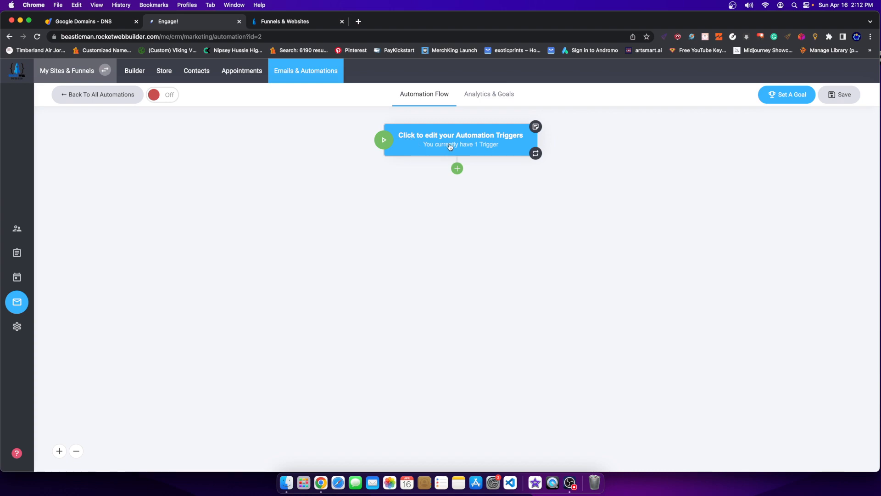
Look over other trigger types without adding one, then save the automation with its FREE SAMPLE SIGN UP GROUP trigger.
left_click(477, 146)
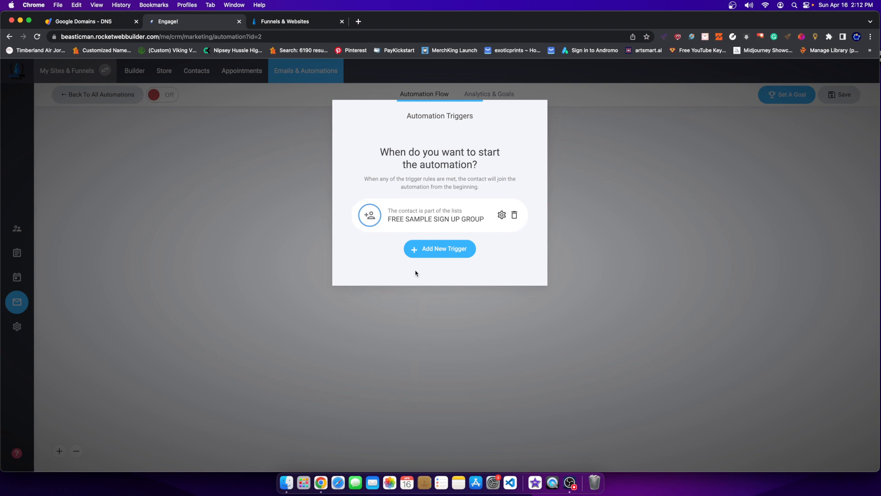
left_click(418, 254)
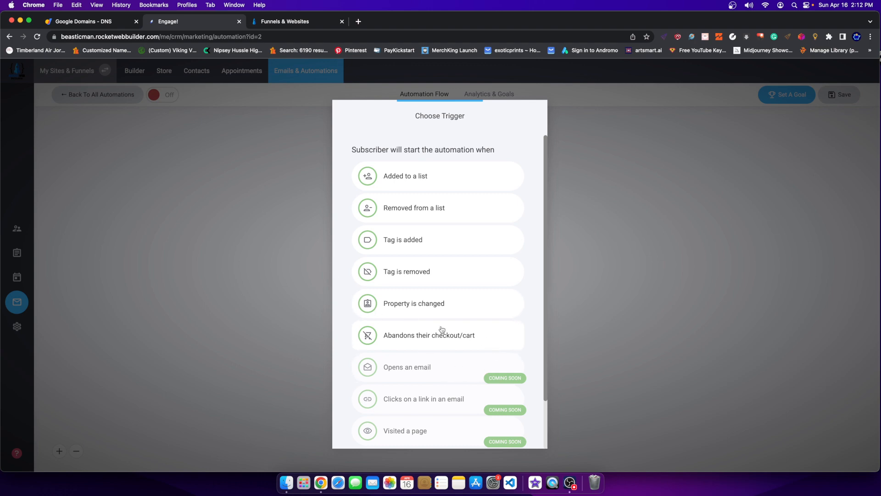
left_click(616, 328)
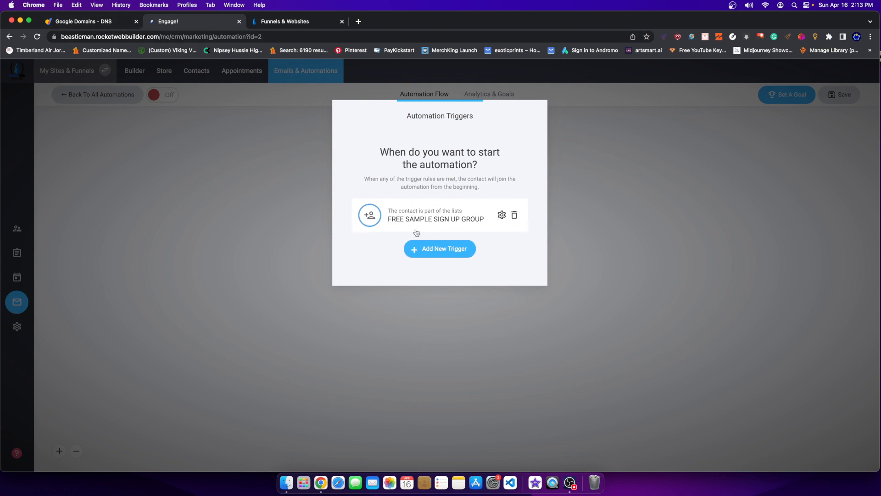
left_click(550, 213)
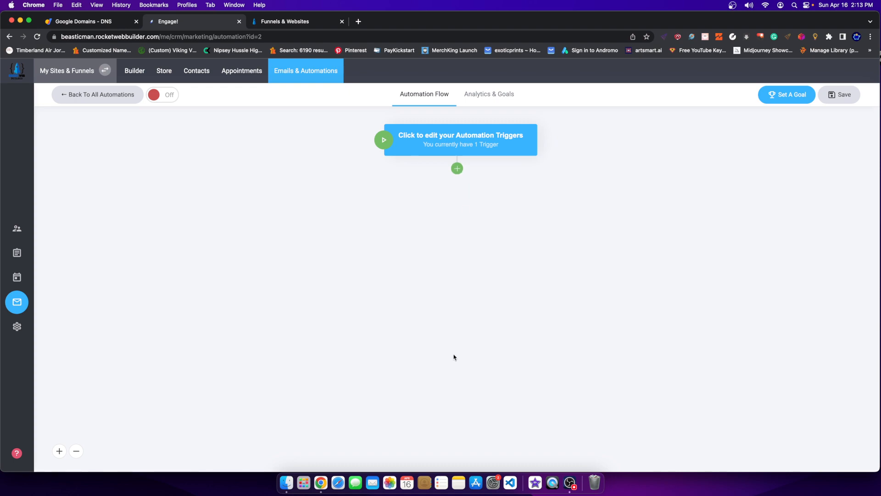
left_click(840, 95)
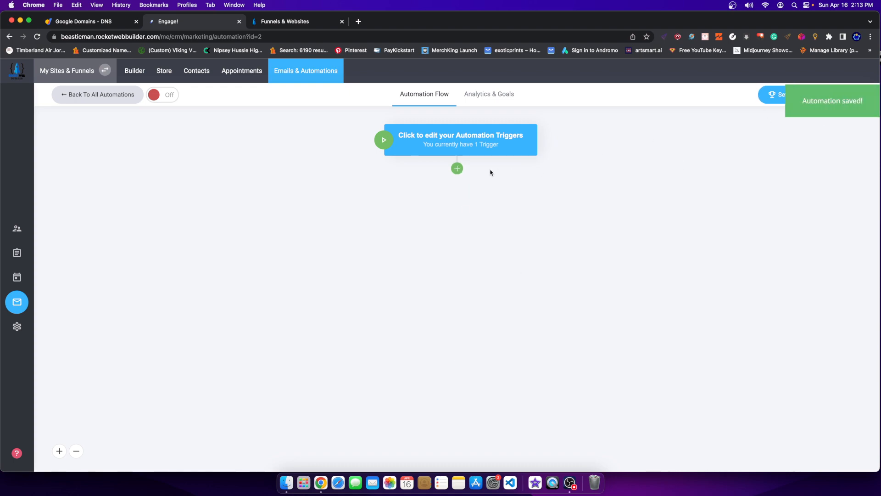
Add a Send Email step after the trigger, sender name BEASTOICMAN, subject 'Your Free Sample'.
left_click(457, 169)
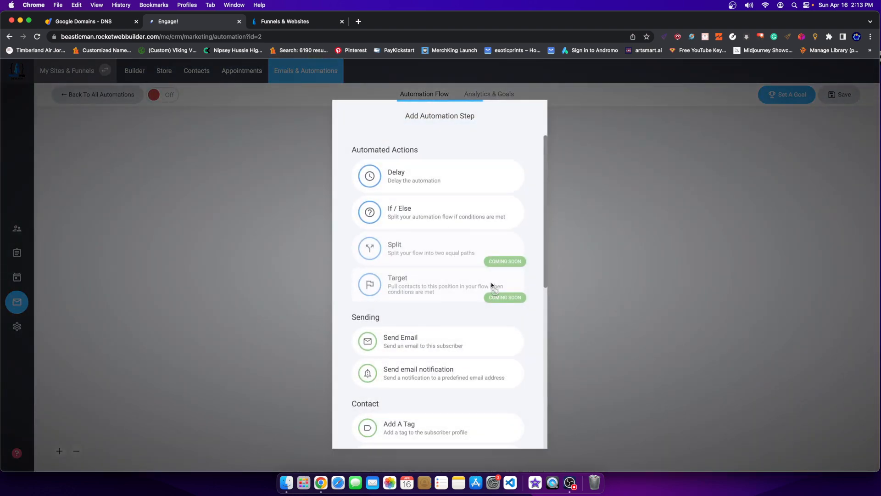
left_click(404, 343)
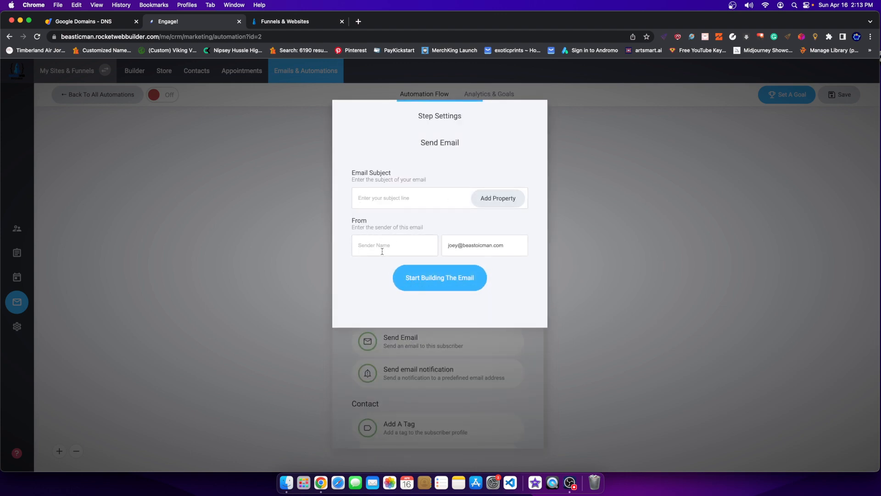
type("BE A STOIC MAN")
left_click_drag(355, 225, 395, 222)
left_click(375, 247)
key("BackSpace")
left_click(397, 196)
type("Your Free Sample")
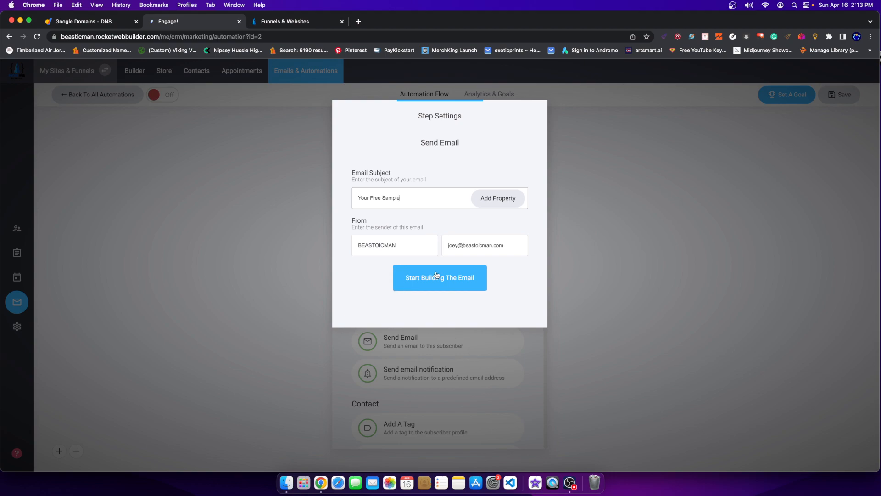
Browse the Templates List, My Templates and From Scratch template options.
left_click(427, 284)
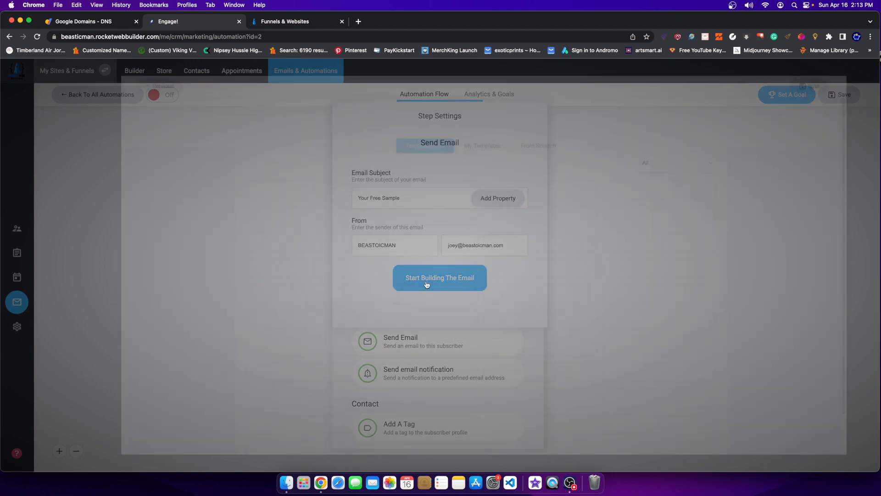
scroll(433, 272, "down", 20)
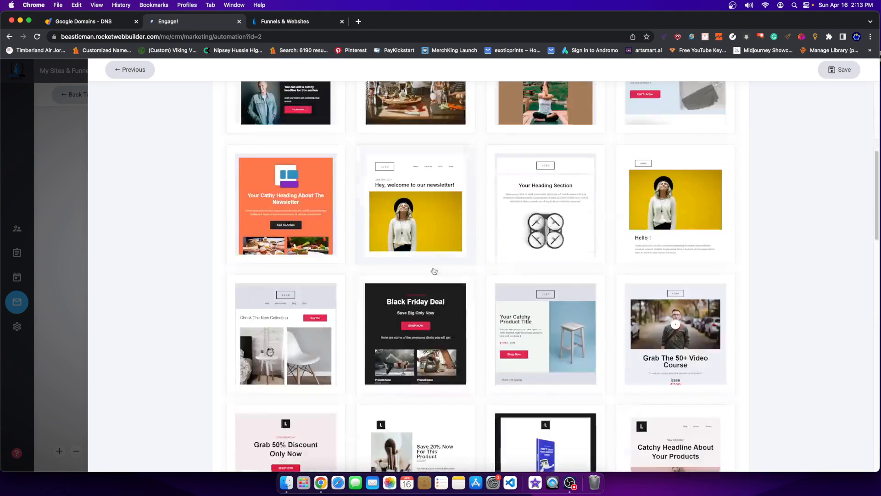
scroll(494, 247, "down", 15)
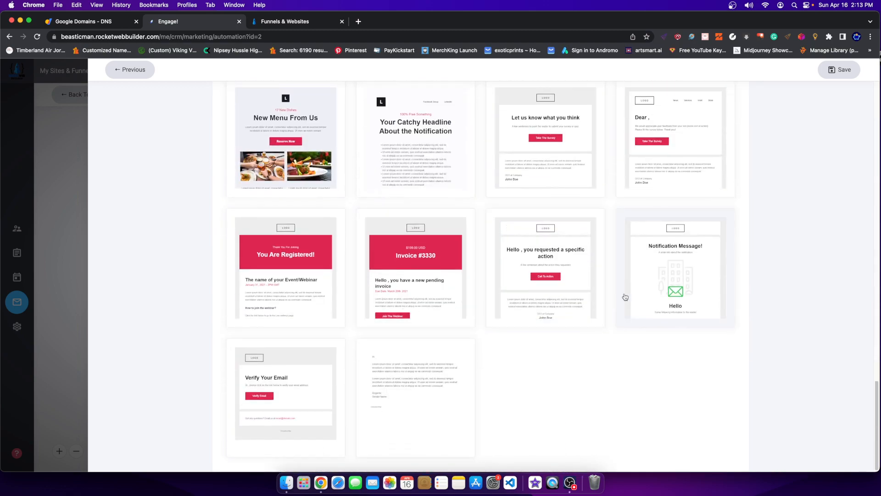
scroll(403, 368, "up", 20)
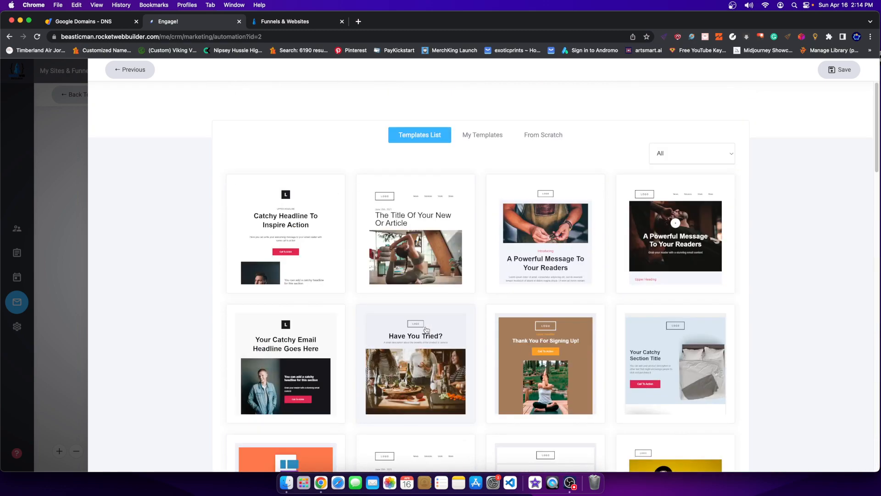
left_click(482, 134)
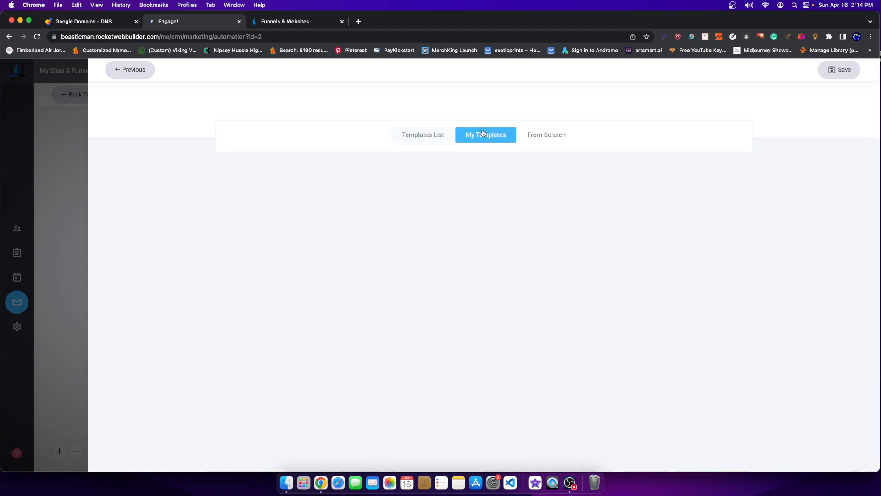
left_click(547, 140)
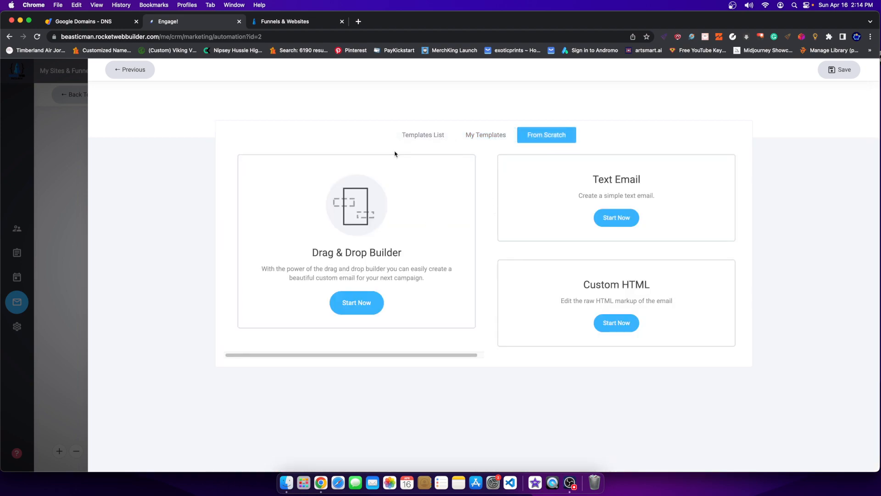
left_click(487, 142)
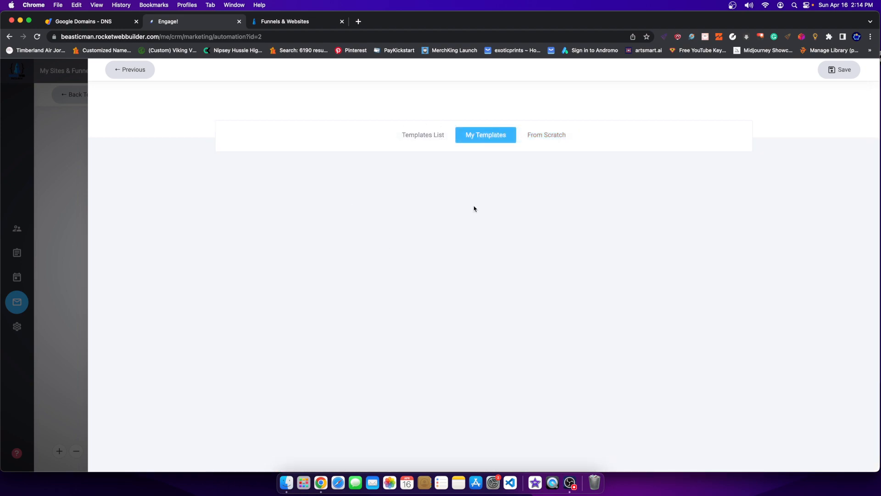
left_click(436, 139)
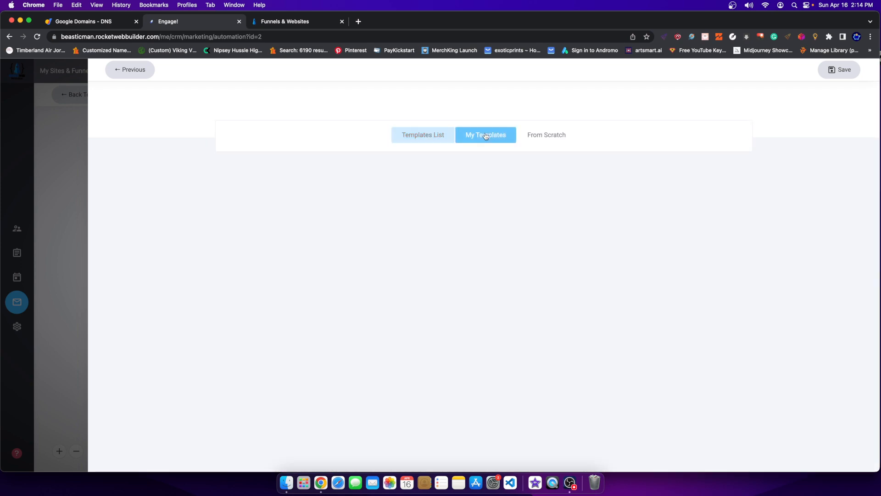
left_click(436, 138)
scroll(453, 303, "down", 5)
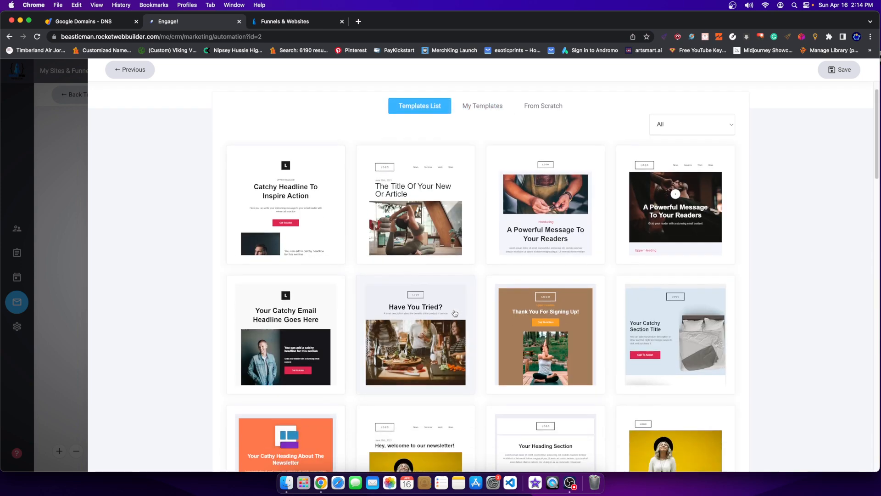
scroll(343, 303, "down", 8)
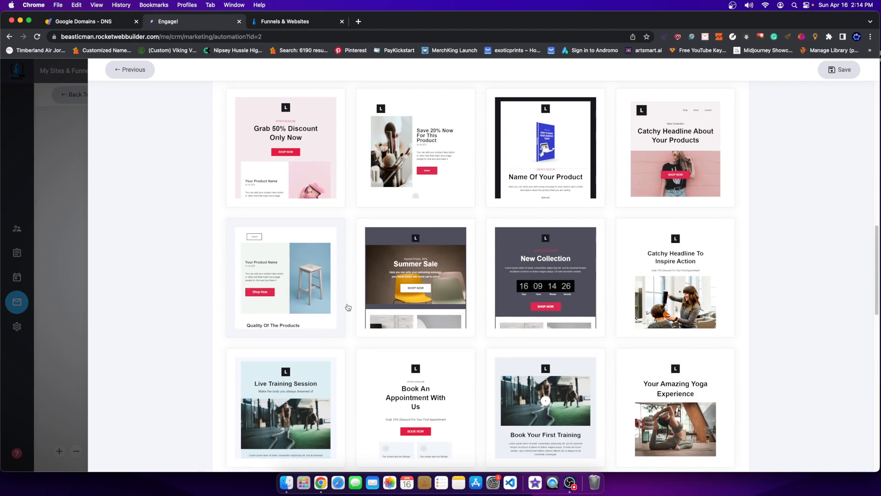
scroll(492, 339, "down", 1)
scroll(492, 339, "down", 10)
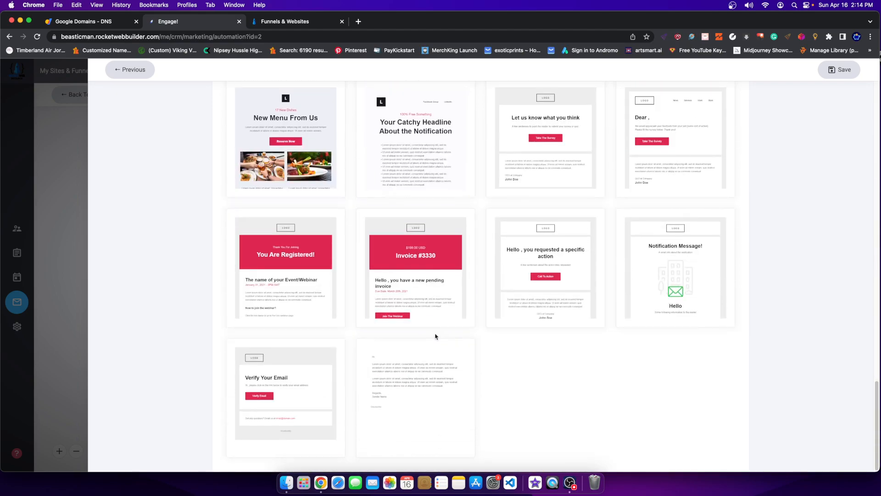
scroll(432, 342, "up", 12)
Scroll to the bottom of Templates List and pick the plain-text template card.
left_click(291, 24)
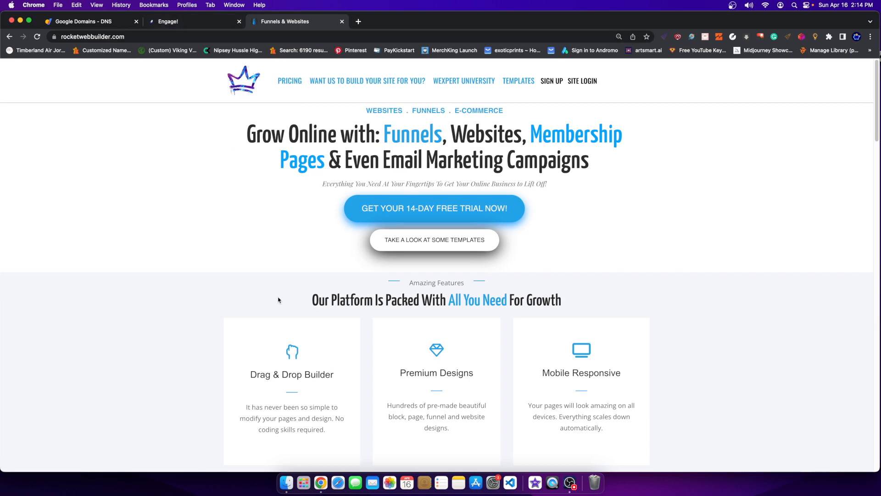
left_click(158, 32)
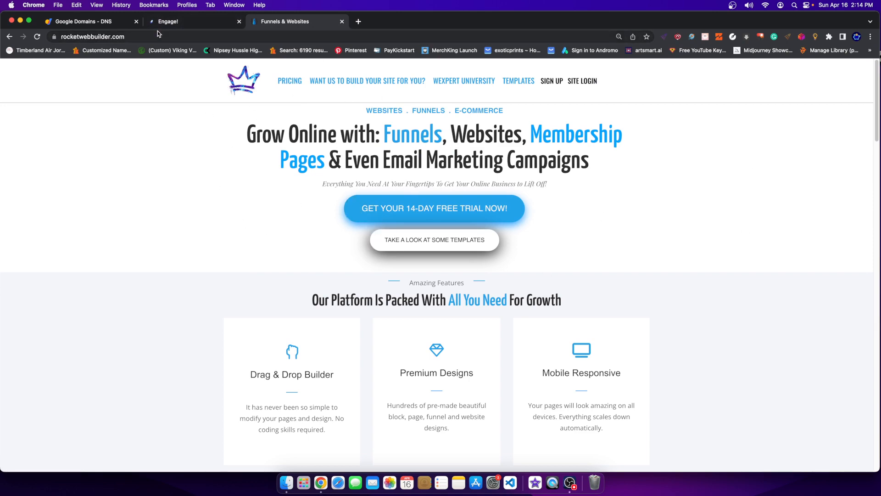
left_click(159, 25)
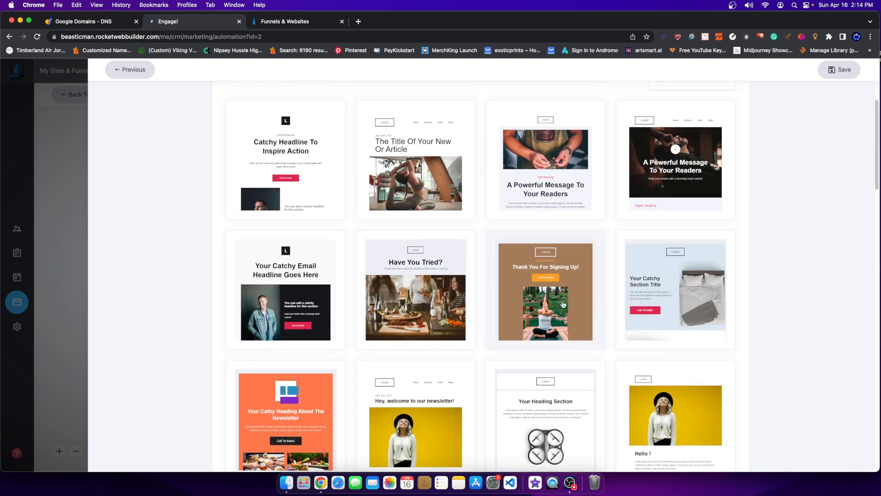
scroll(390, 203, "up", 3)
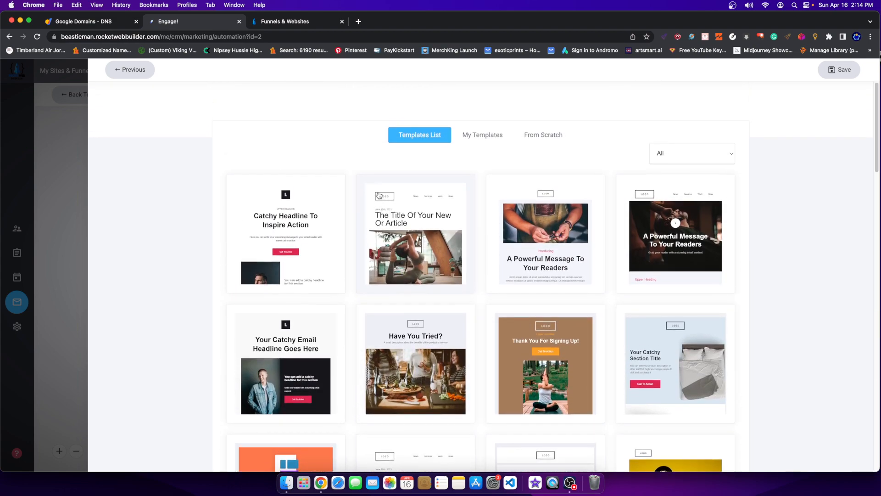
scroll(393, 252, "down", 15)
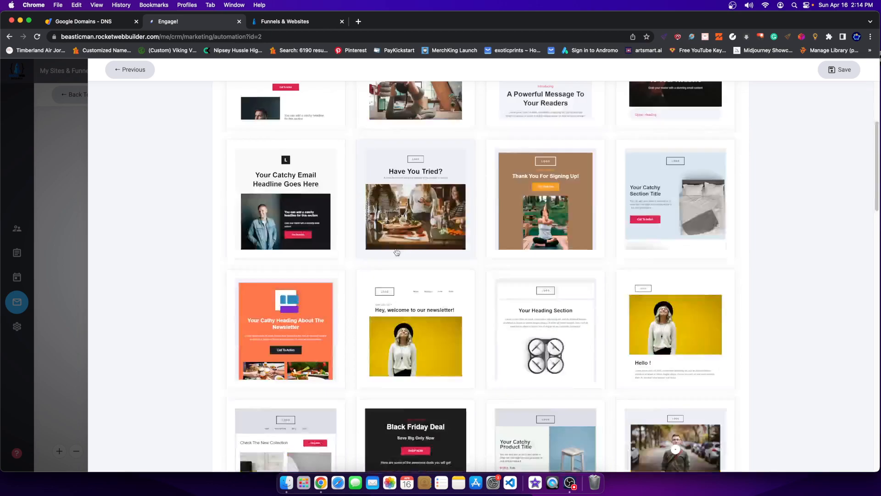
scroll(544, 242, "down", 7)
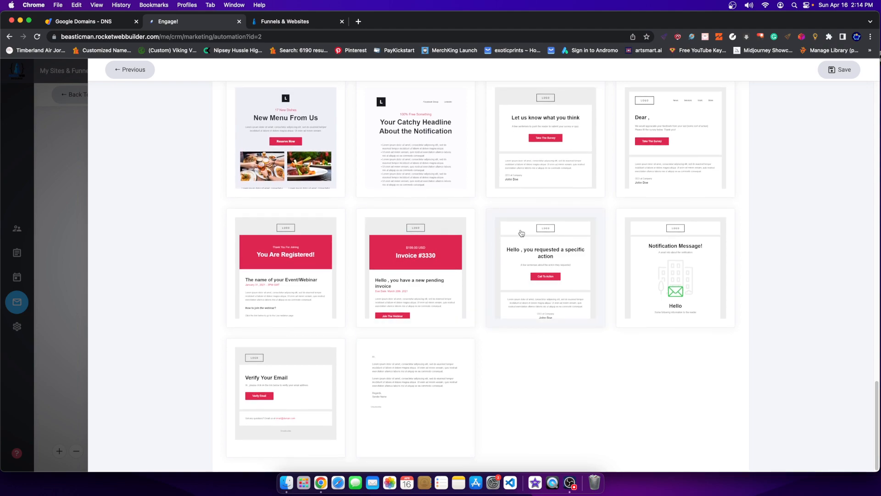
scroll(556, 196, "up", 20)
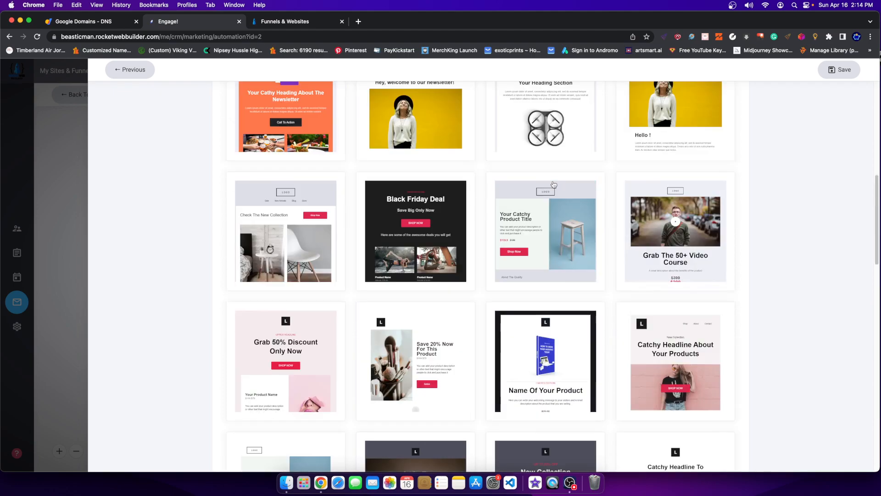
scroll(547, 189, "down", 20)
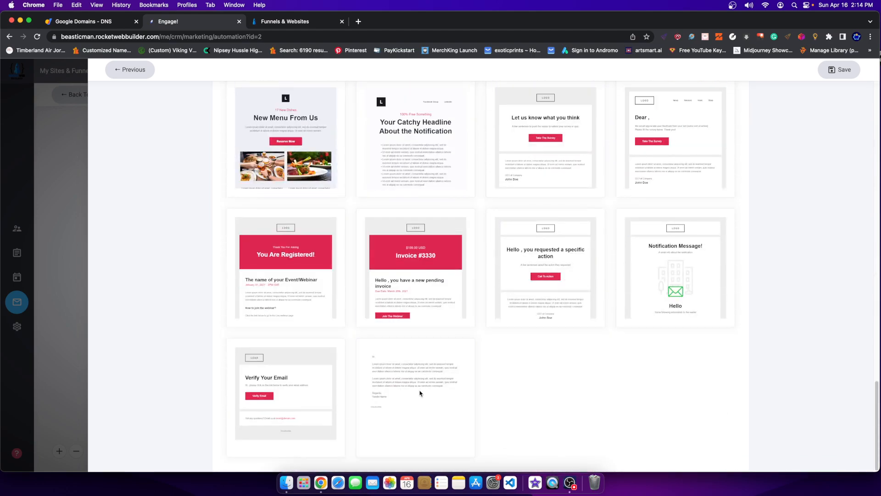
left_click(420, 391)
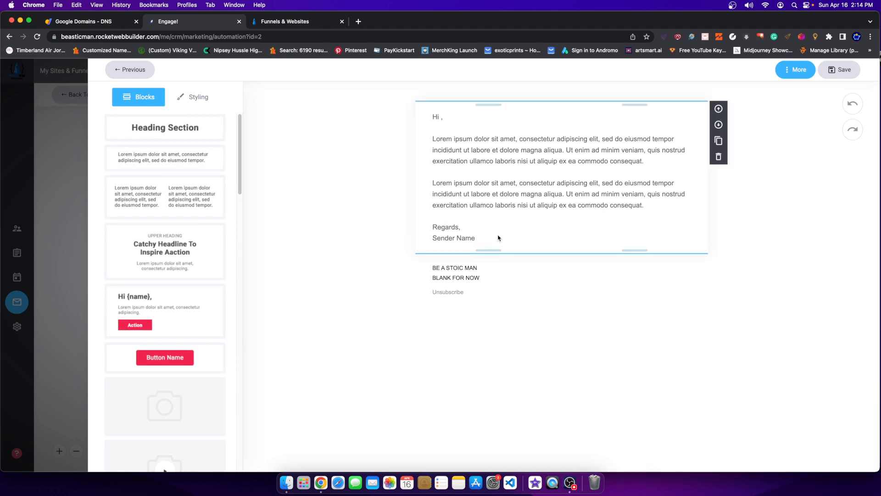
Replace the Lorem ipsum placeholder paragraphs in the email body with the free-sample access sentence.
left_click(459, 150)
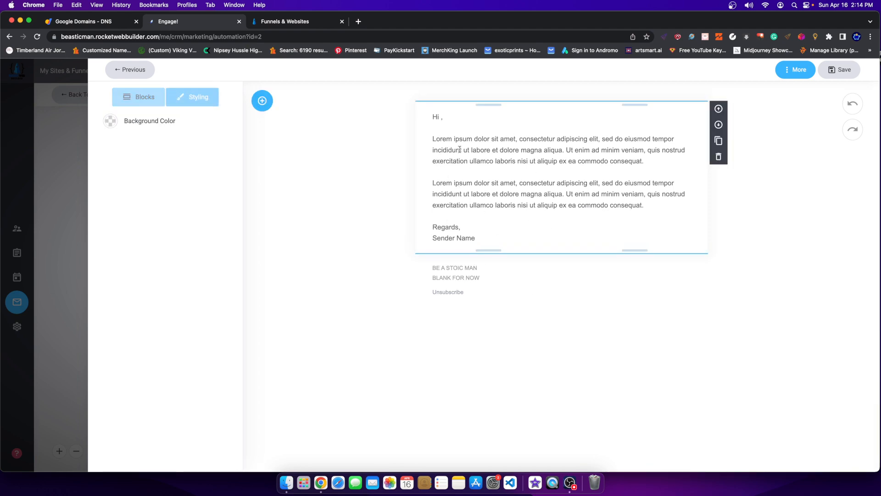
double_click(459, 150)
left_click_drag(436, 136, 502, 201)
left_click_drag(644, 205, 430, 146)
type("T")
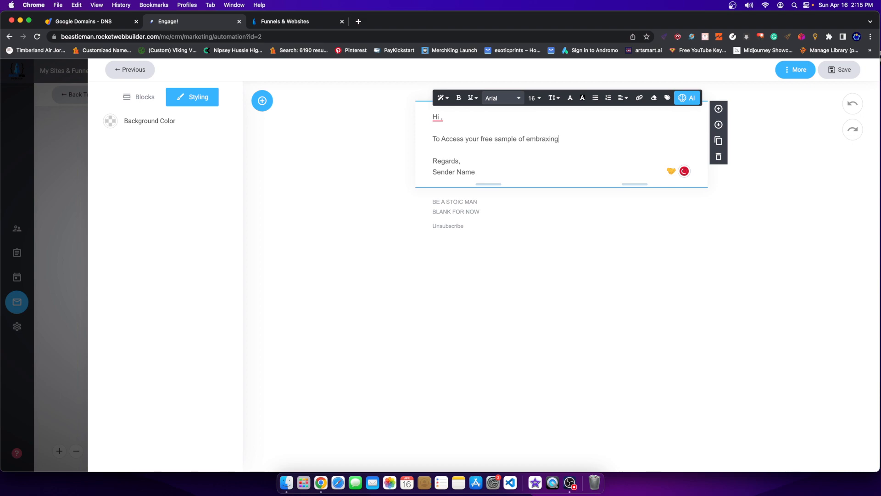
type("cing stoicismadiobook and pdf clicker here")
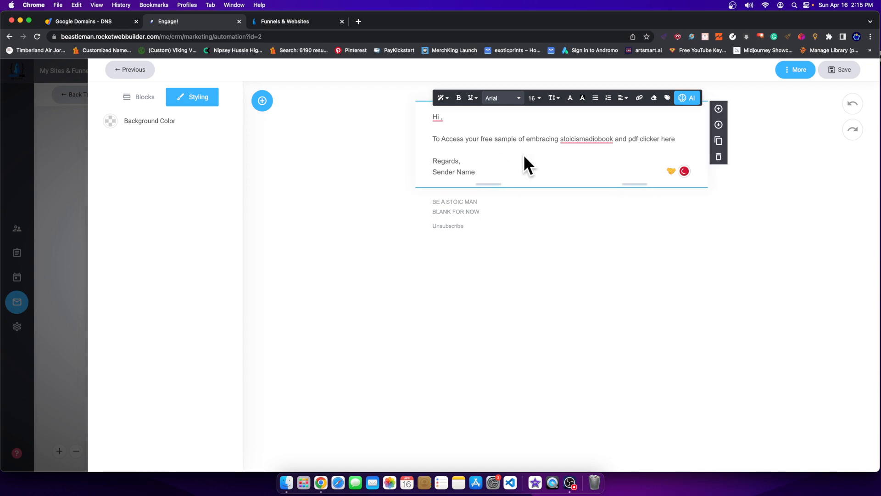
left_click(585, 139)
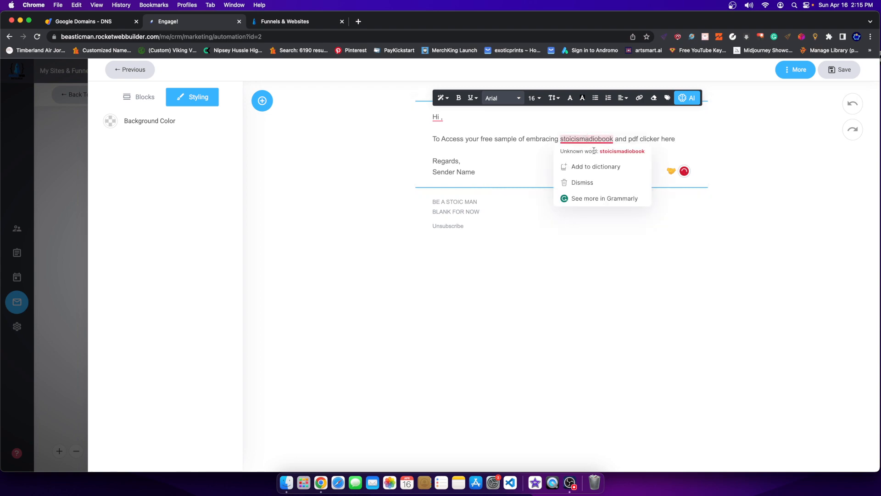
triple_click(532, 137)
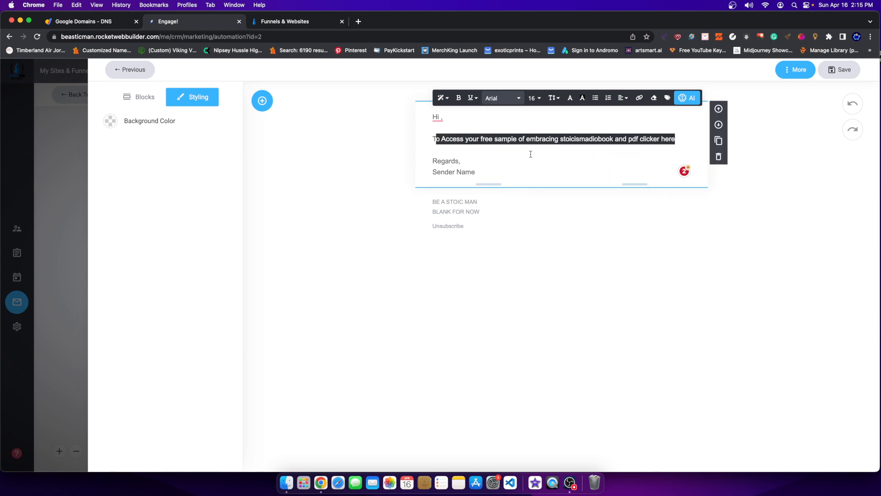
left_click(591, 139)
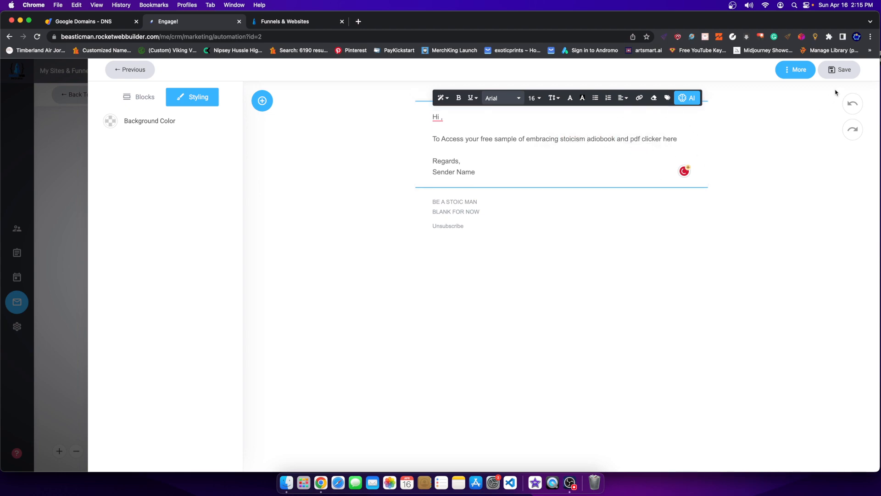
Close the email editor and Send Email settings, save the automation, and go to the Builder.
left_click(840, 72)
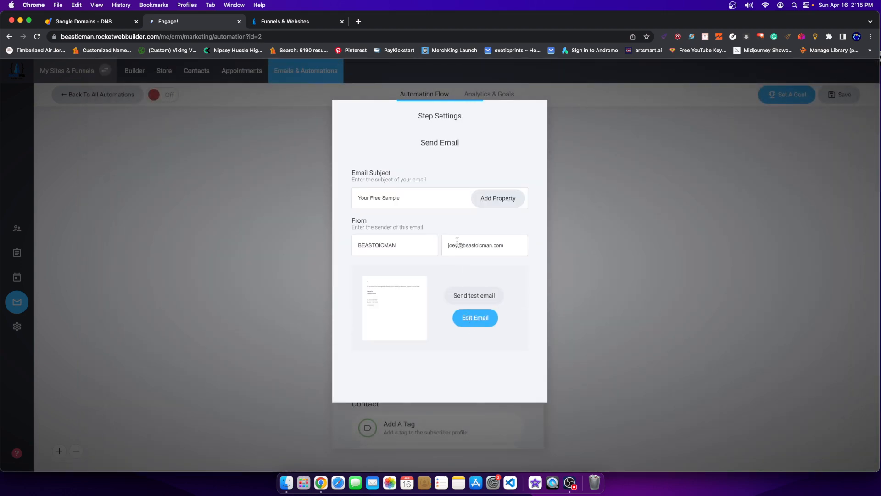
left_click(588, 258)
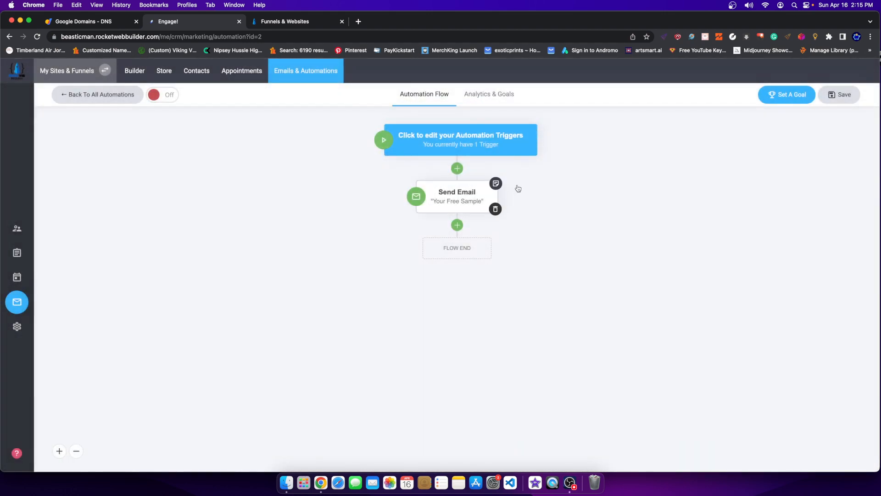
left_click(832, 95)
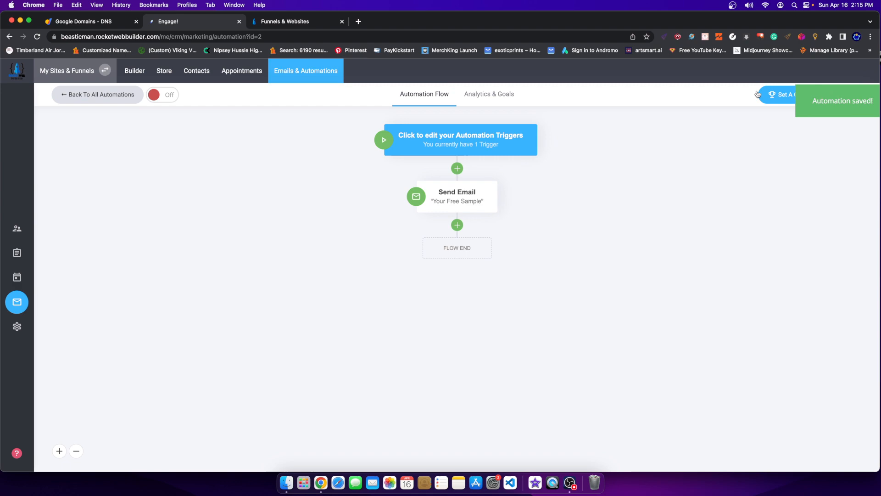
left_click(135, 70)
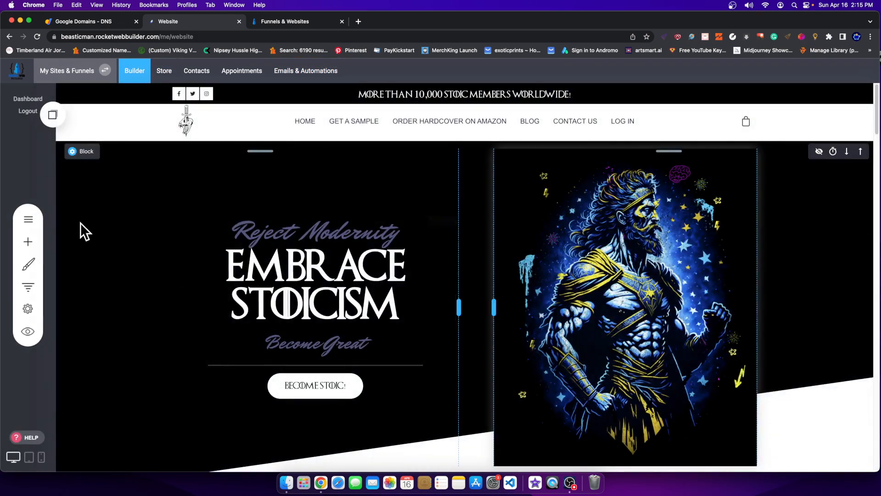
Open the Embracing Stoicism Sample Area page from the SAMPLE AREA pages folder.
left_click(28, 219)
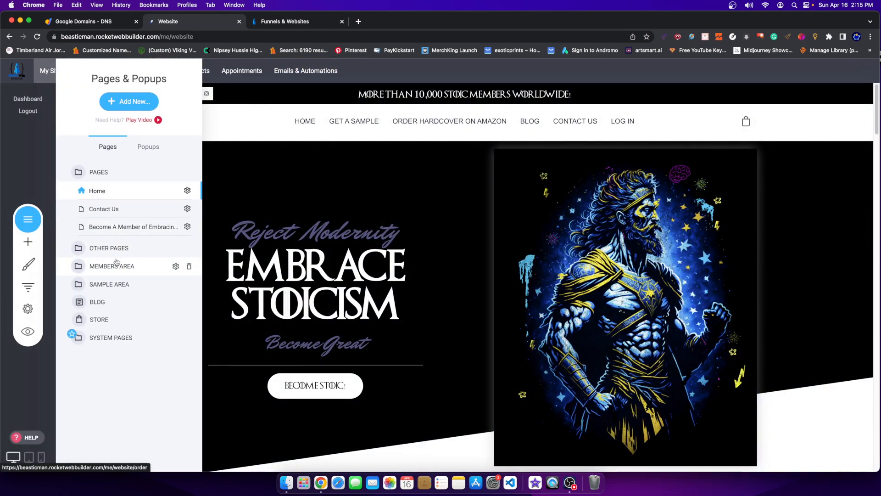
left_click(115, 284)
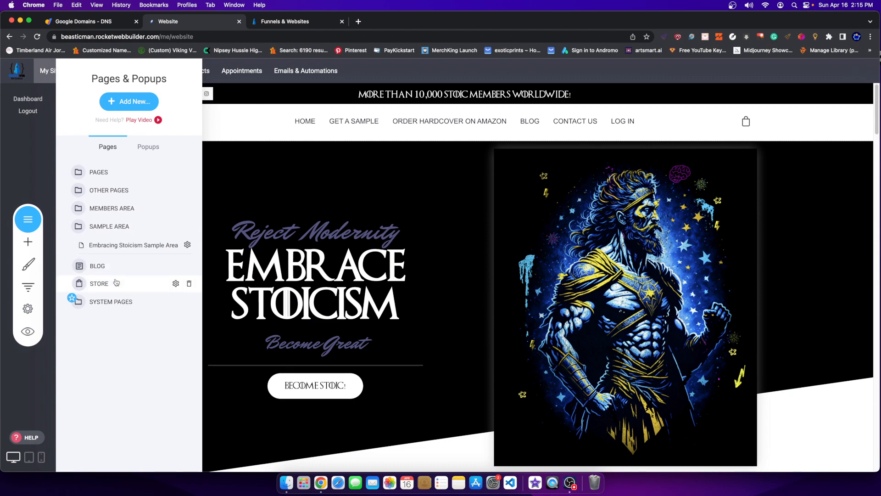
left_click(113, 245)
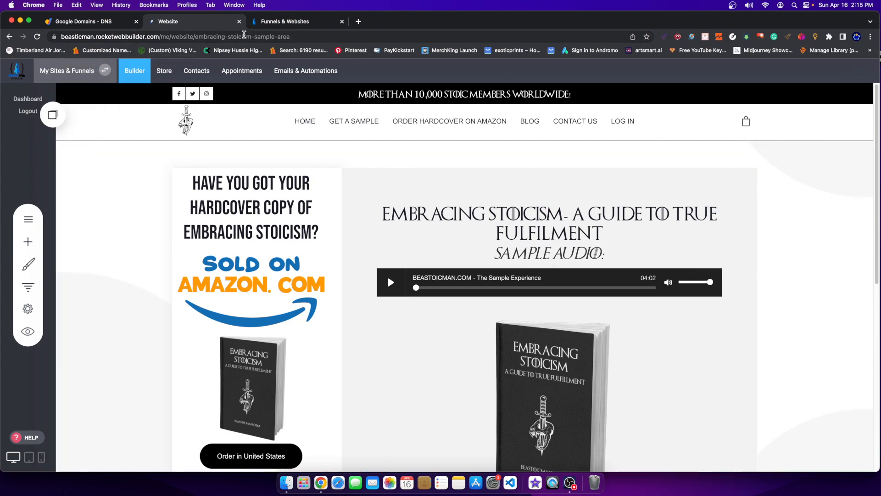
left_click_drag(299, 37, 195, 36)
Check the page's Page Info URL, embracing-stoicism-sample-area, and cancel without changes.
left_click(27, 290)
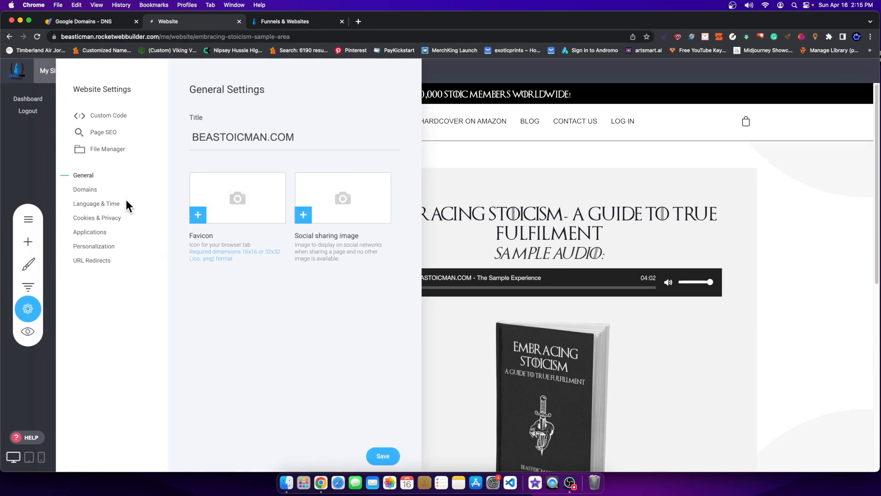
left_click(97, 195)
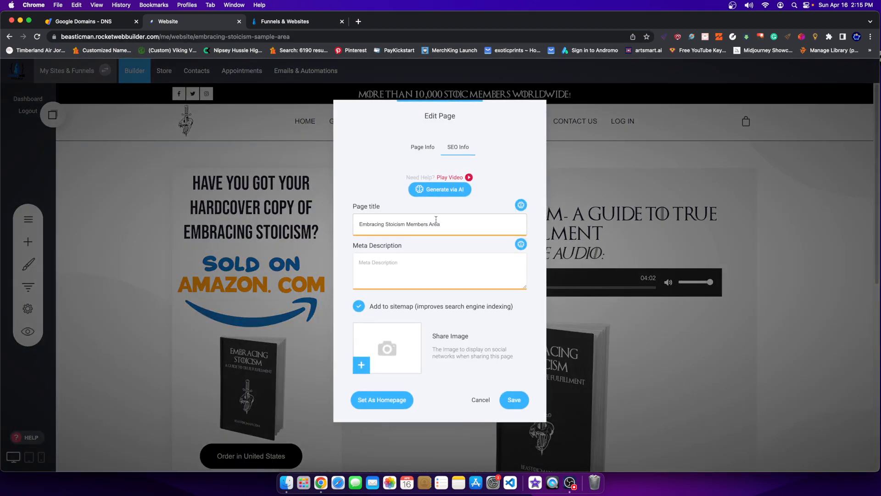
left_click(432, 146)
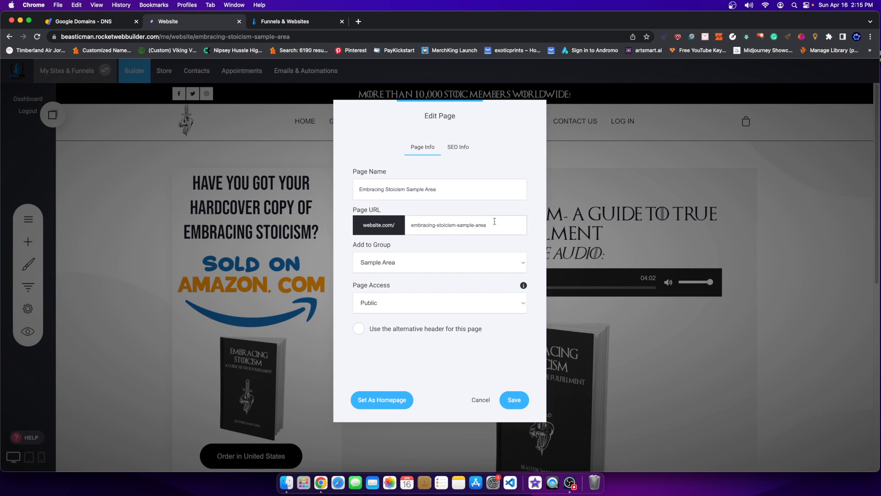
left_click_drag(491, 225, 374, 227)
left_click(585, 175)
left_click(478, 400)
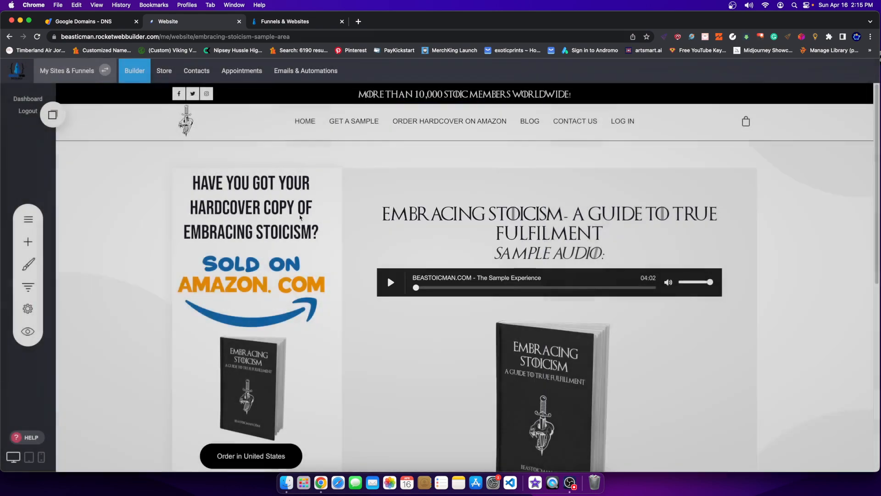
Reopen the automation's Send Email step and its email message for editing.
left_click(306, 70)
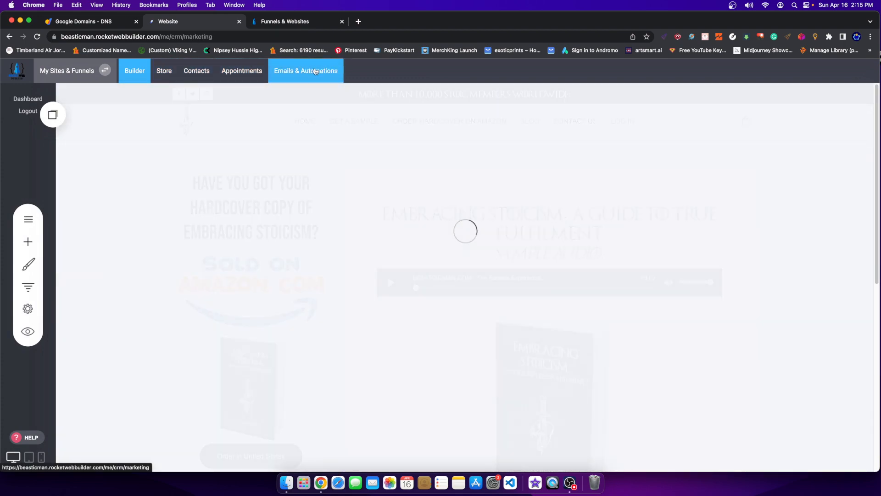
left_click(78, 182)
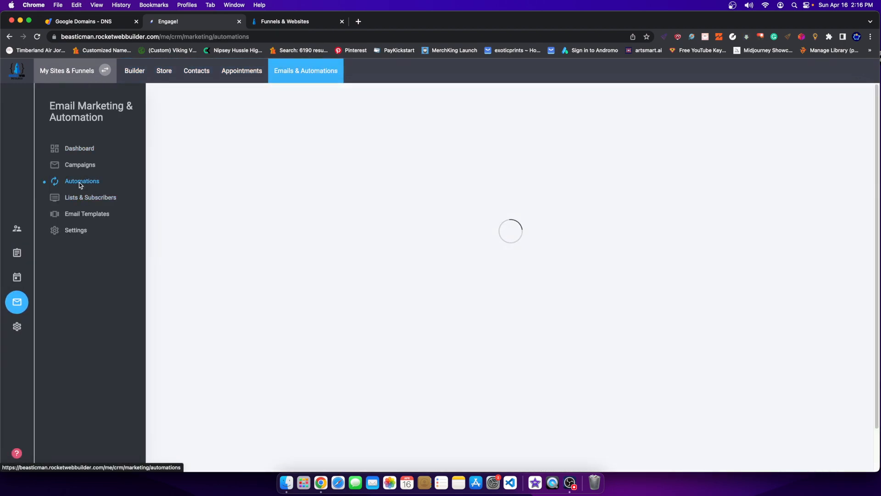
left_click(435, 185)
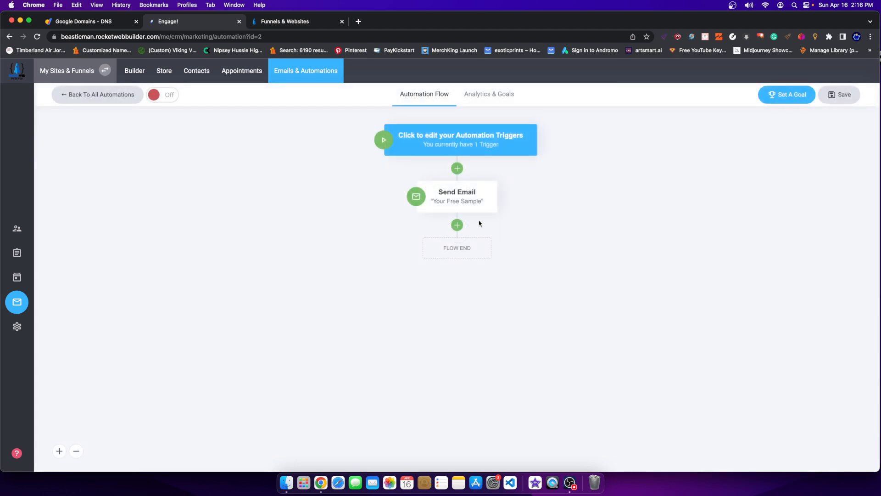
left_click(452, 201)
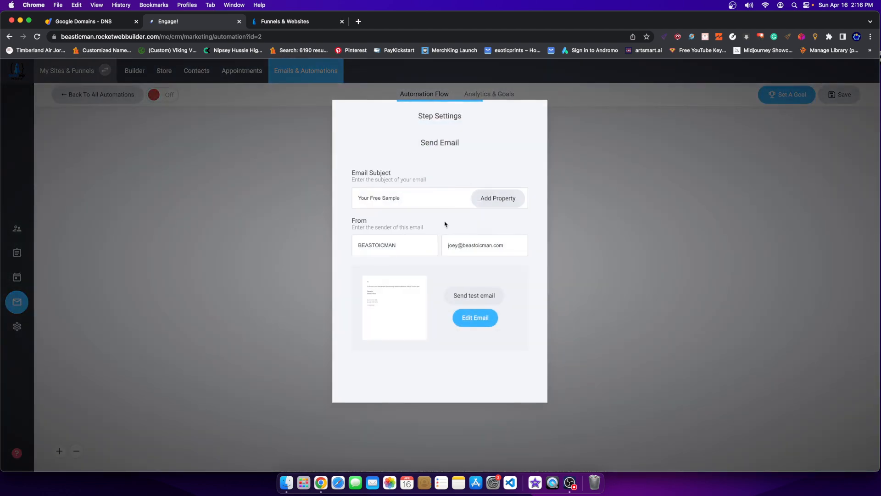
left_click(484, 318)
Correct 'clicker here' to 'clicke here' in the body text and select the phrase.
left_click(463, 152)
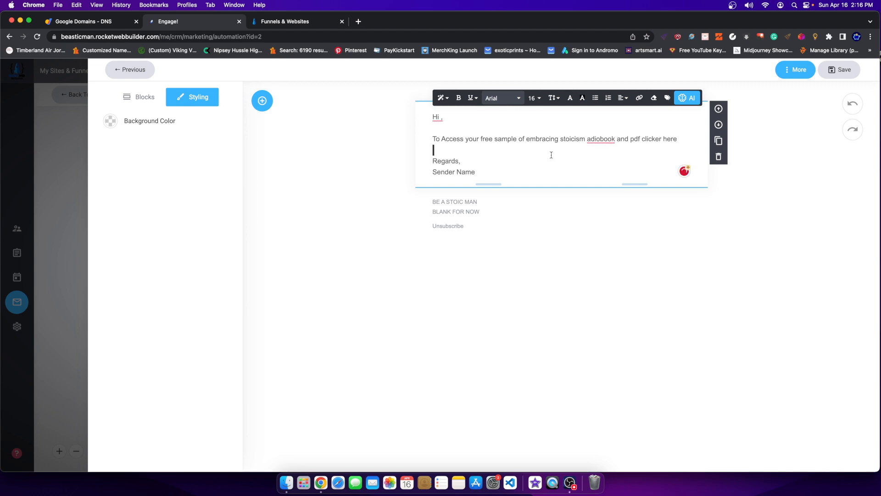
left_click_drag(642, 138, 678, 138)
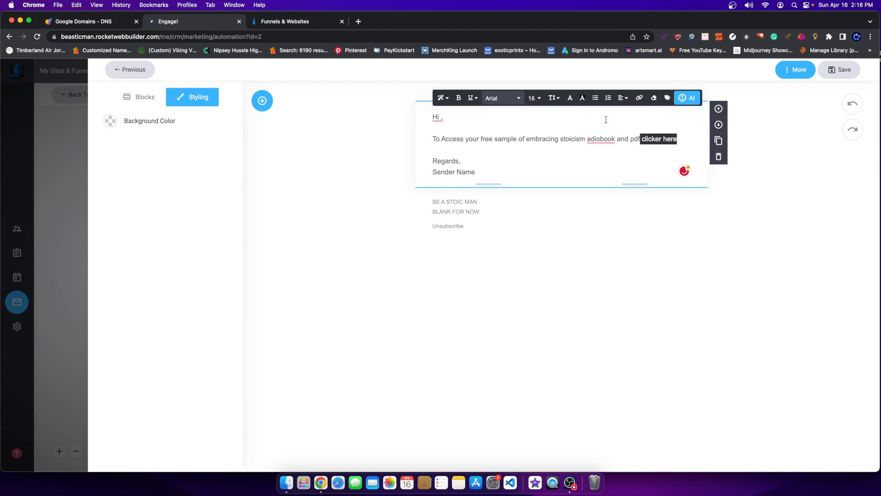
left_click(641, 139)
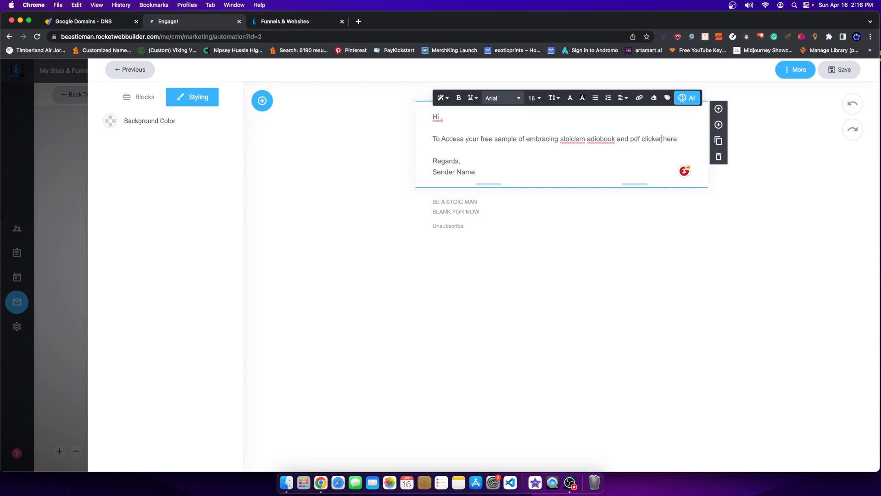
key("BackSpace")
left_click_drag(675, 139, 641, 136)
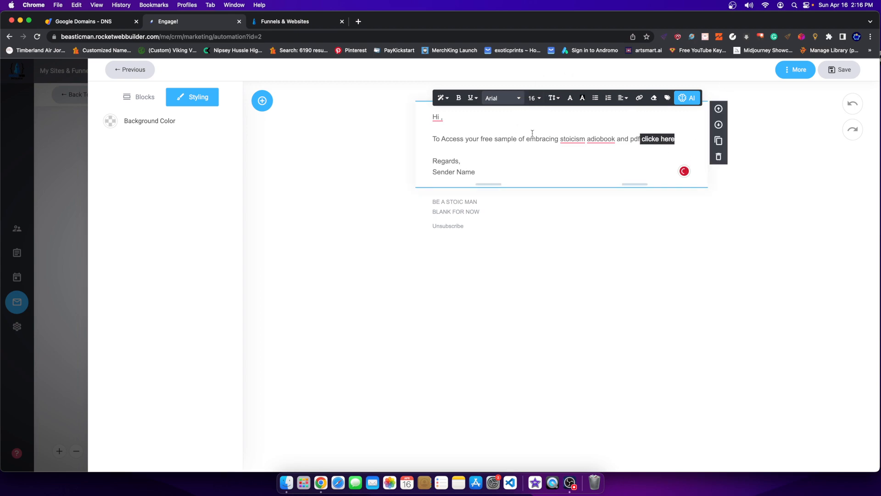
Link 'clicke here' to the Sample Area group's Embracing Stoicism Sample Area page and save the email.
left_click(639, 97)
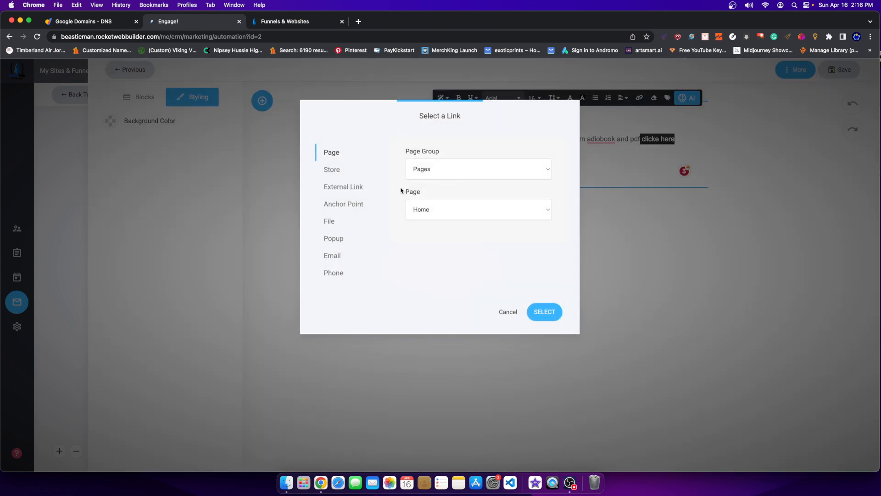
left_click(450, 209)
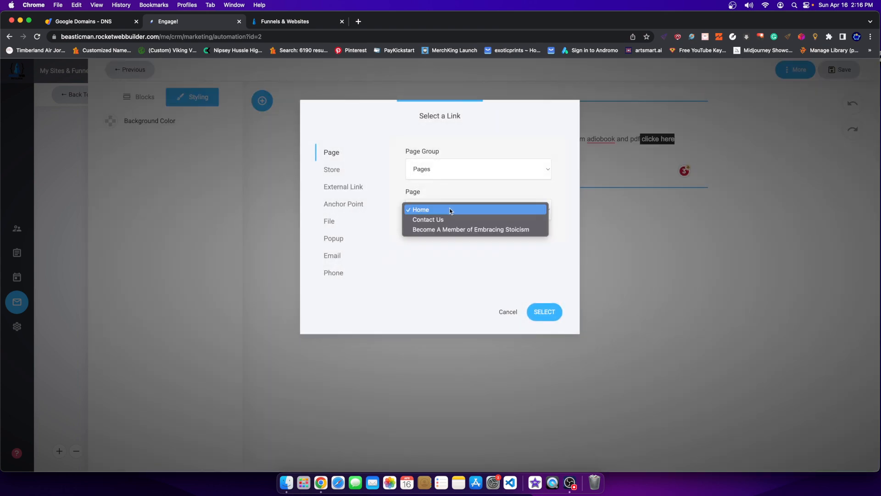
left_click(441, 168)
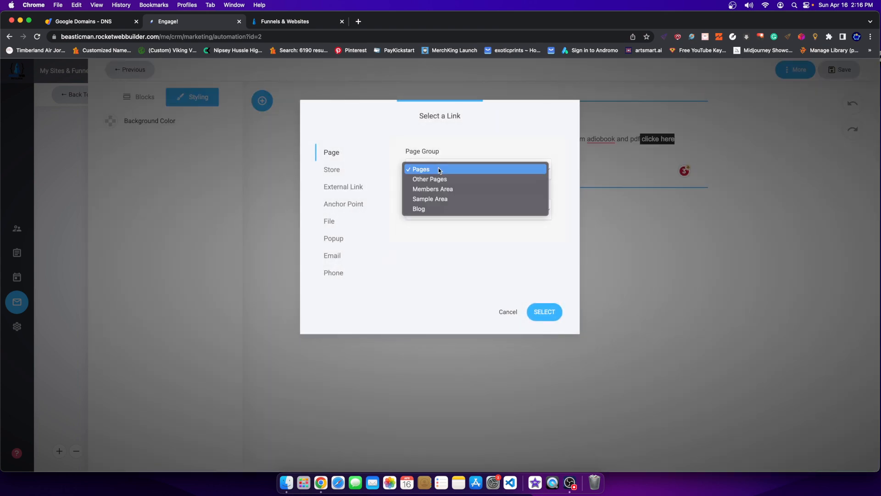
left_click(442, 199)
left_click(436, 205)
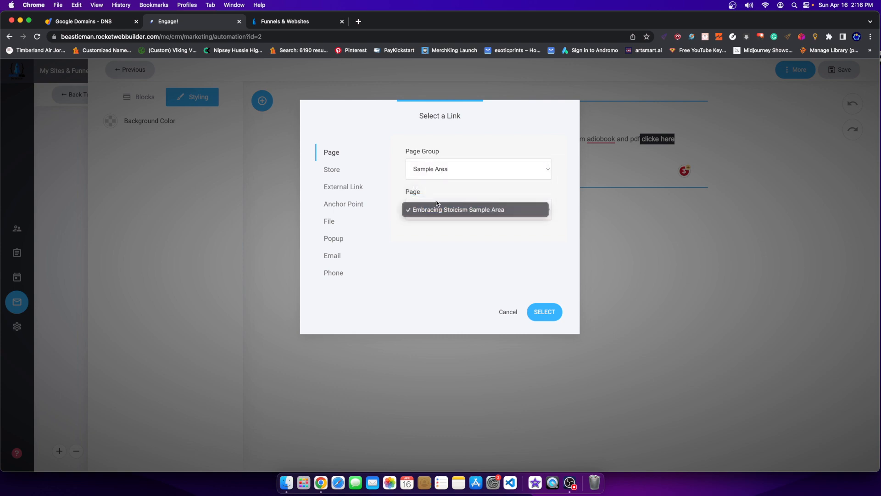
left_click(544, 312)
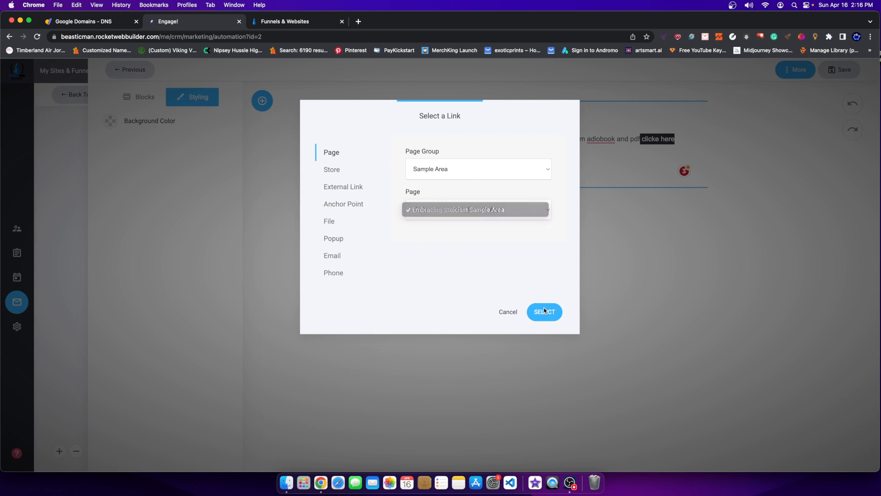
left_click(544, 311)
left_click(833, 75)
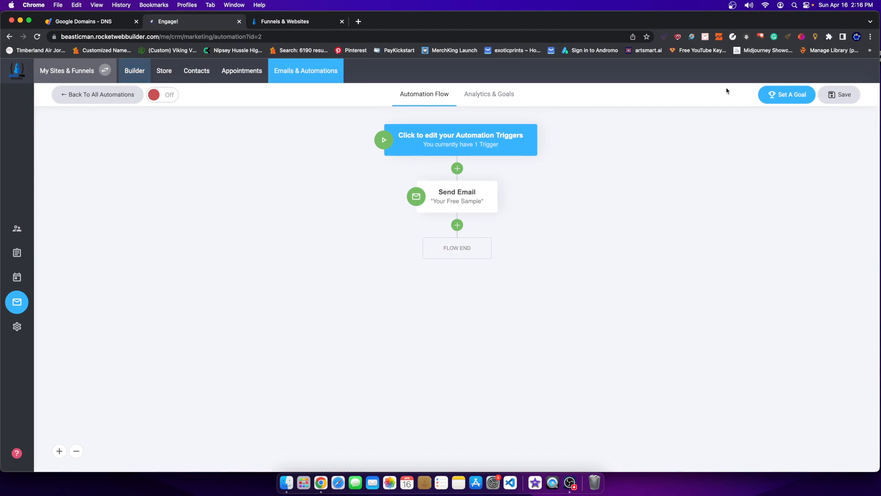
Save the automation and return to the website builder's home page.
left_click(849, 94)
left_click(134, 70)
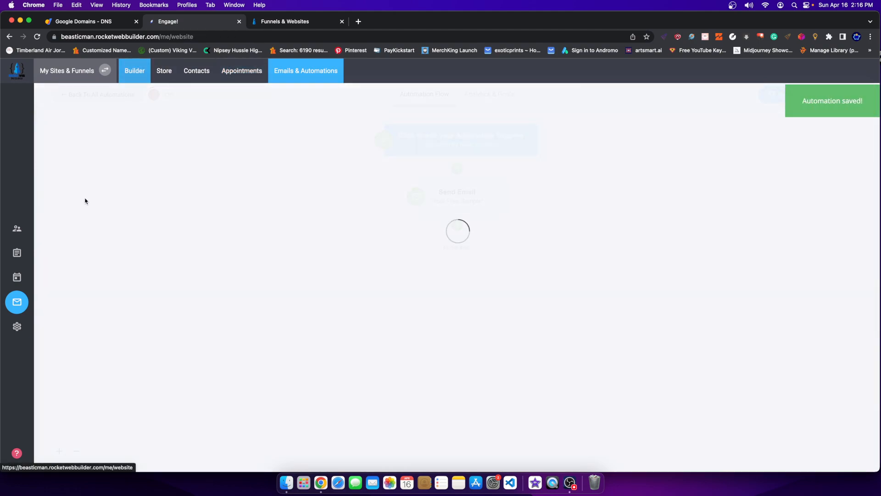
scroll(494, 326, "down", 7)
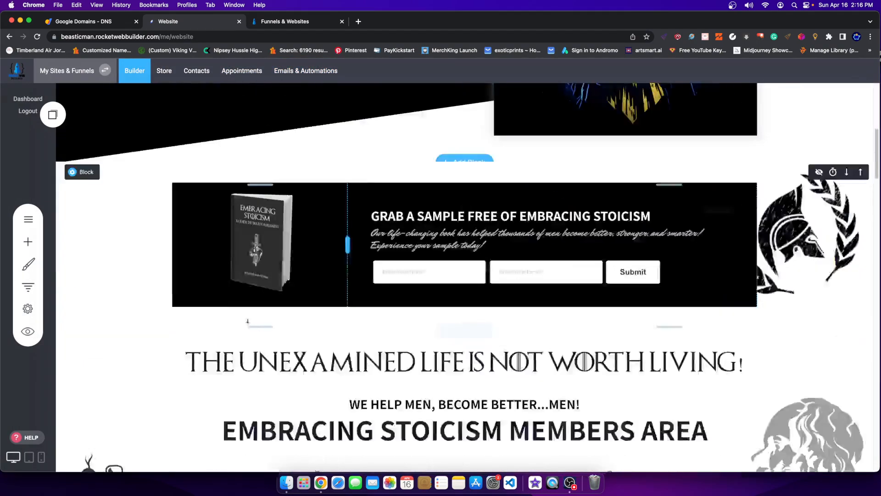
scroll(493, 326, "up", 2)
Browse the Pages & Popups list, expanding the MEMBERS AREA and OTHER PAGES groups.
left_click(46, 220)
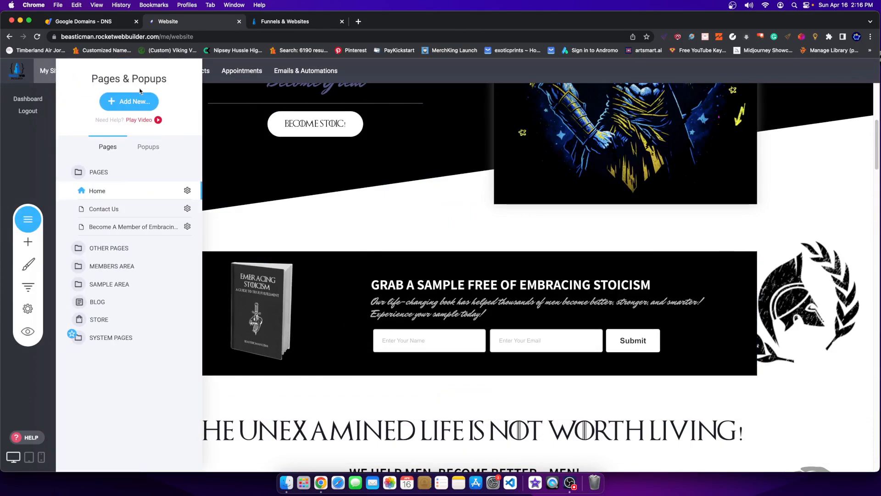
left_click(129, 101)
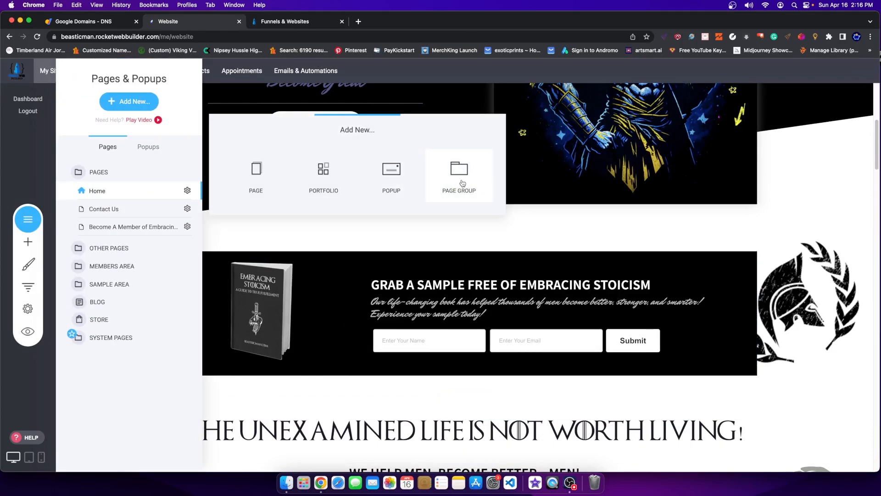
left_click(486, 240)
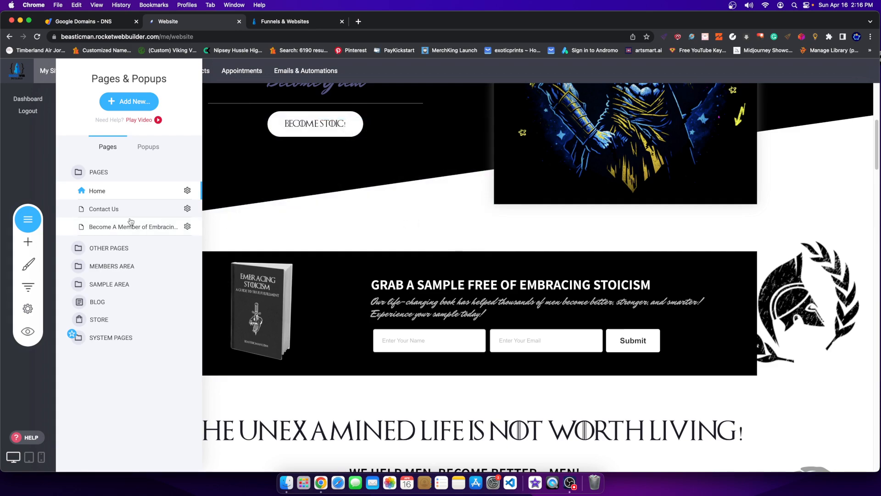
left_click(106, 267)
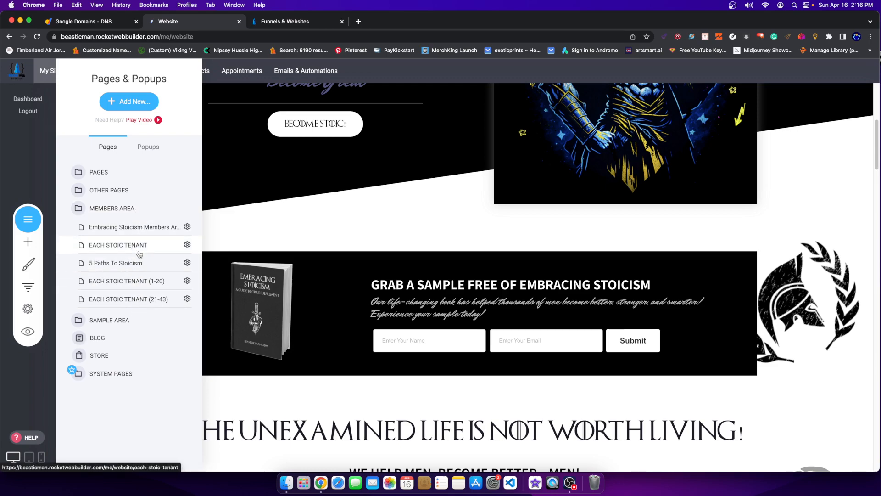
left_click(113, 190)
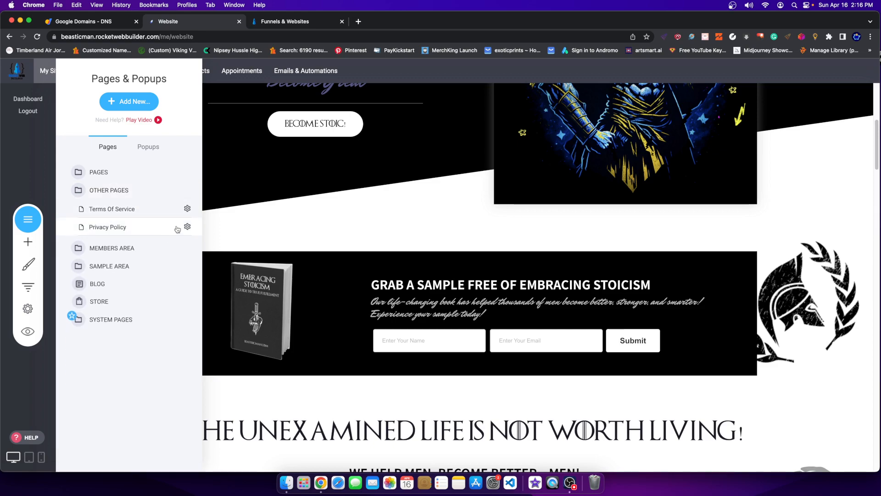
Review the Terms Of Service page settings (Public access, Other Pages group) and cancel unchanged.
left_click(187, 208)
left_click(195, 139)
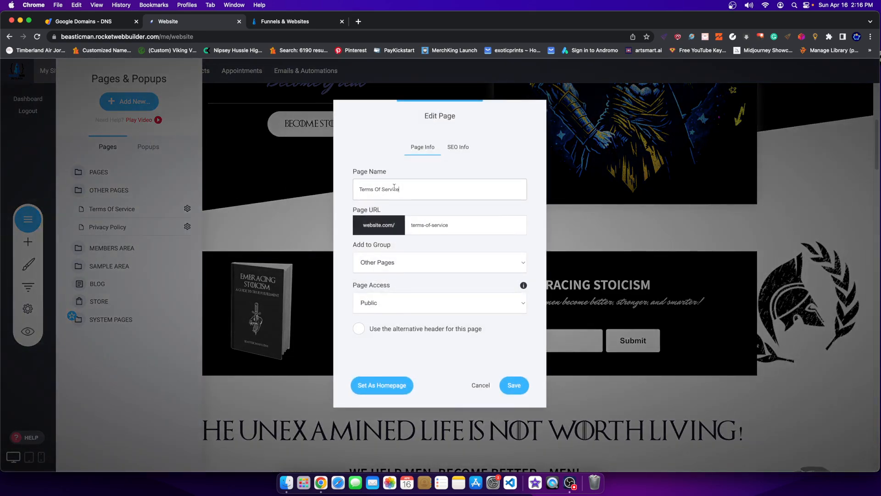
left_click(384, 296)
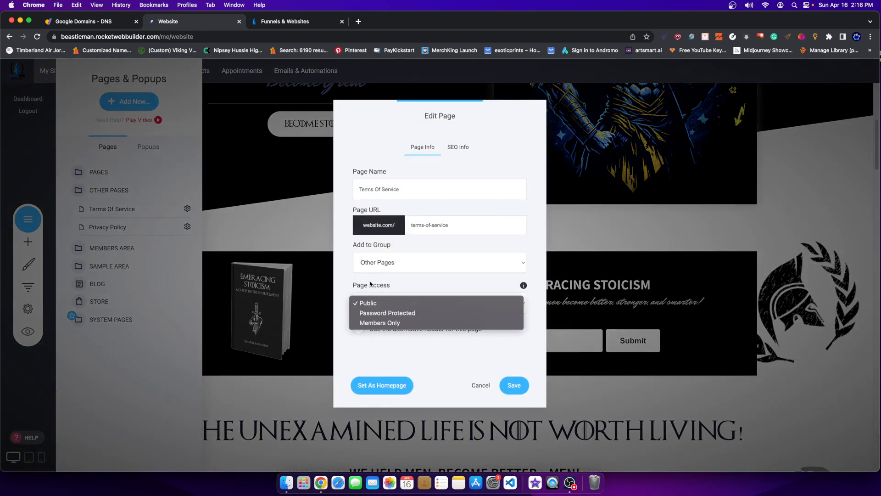
left_click(377, 275)
left_click(374, 271)
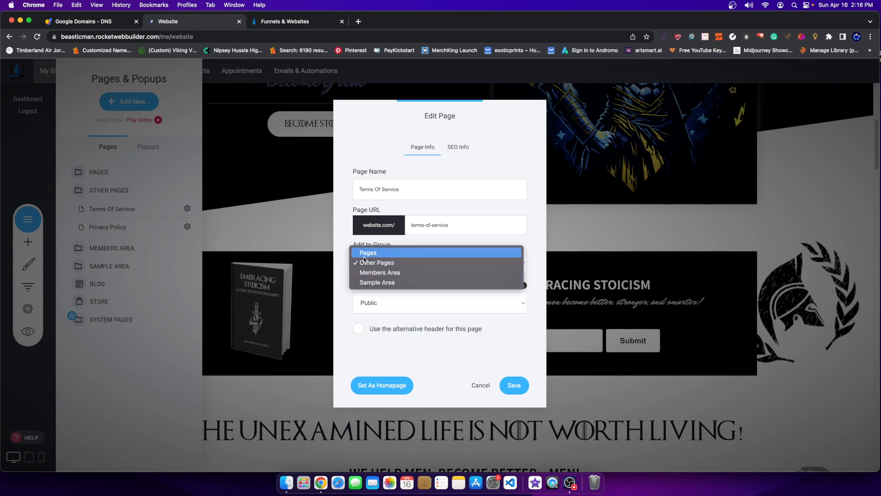
left_click(480, 385)
left_click(480, 384)
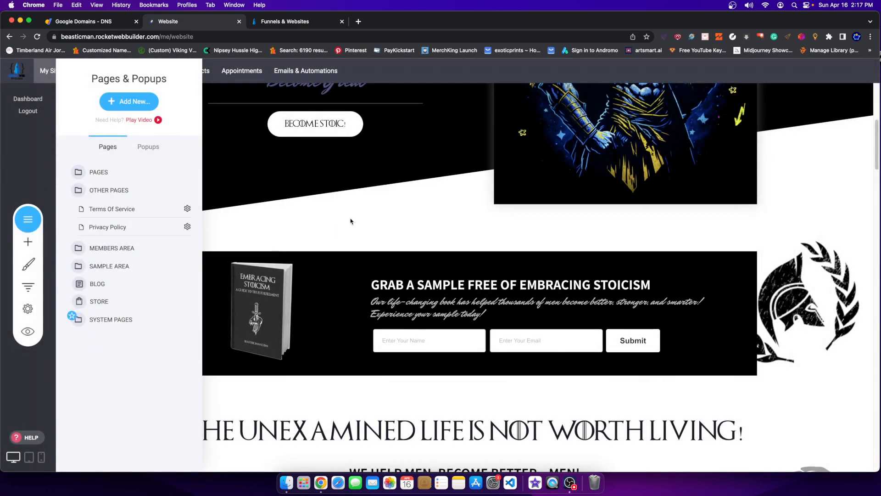
left_click(221, 202)
scroll(315, 236, "down", 6)
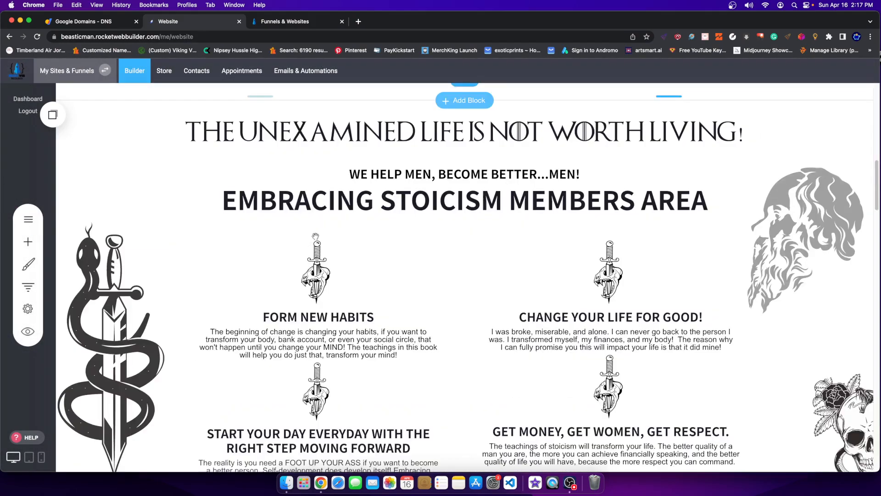
From Emails & Automations, open the Free Sign Up (Sample) flow in the Automations list.
left_click(306, 70)
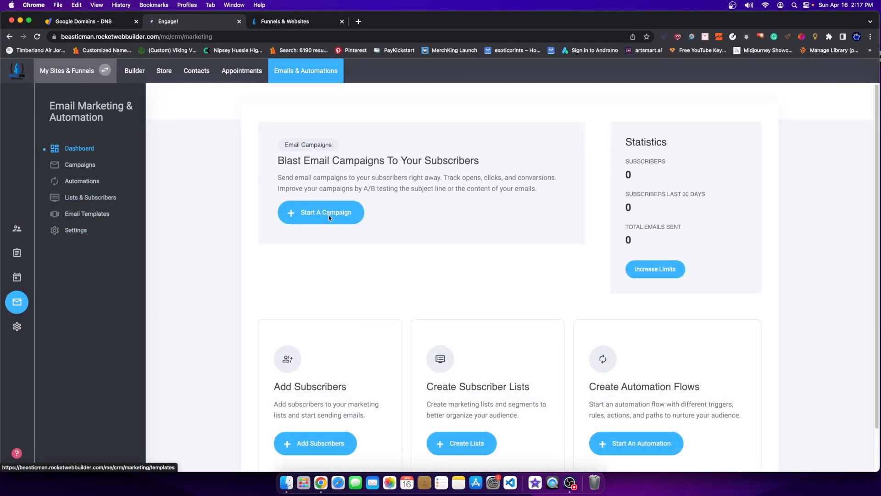
left_click(85, 181)
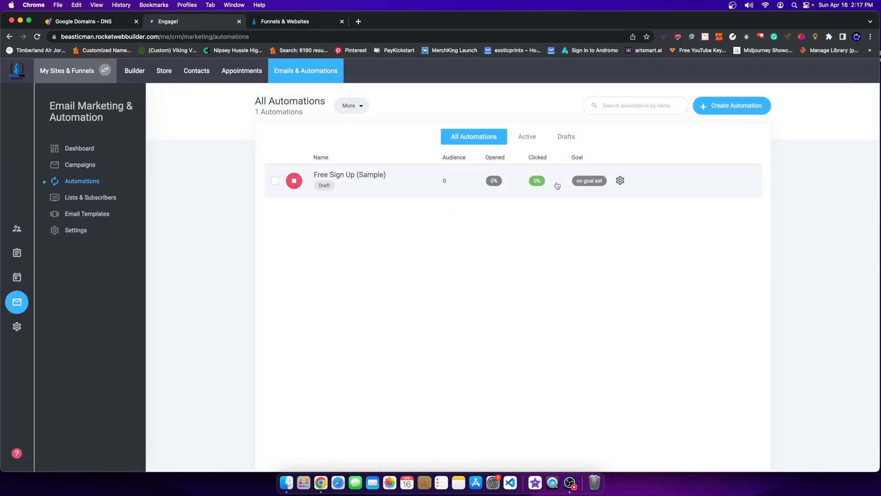
left_click(568, 188)
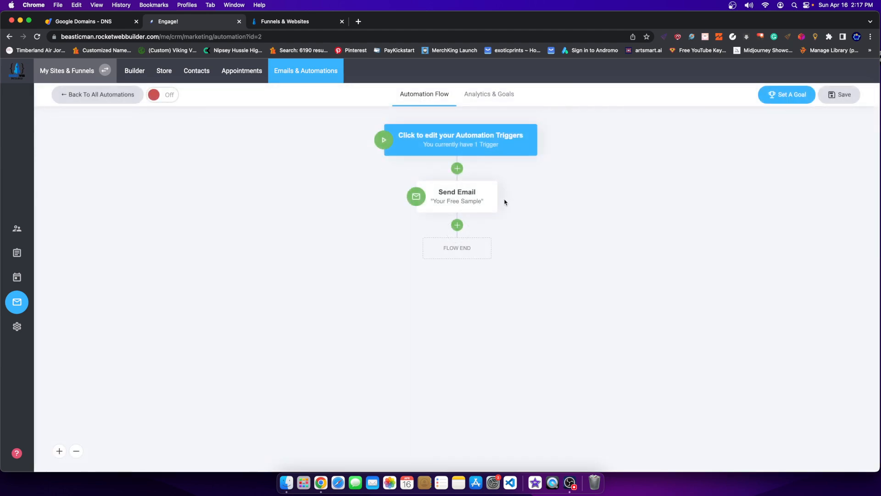
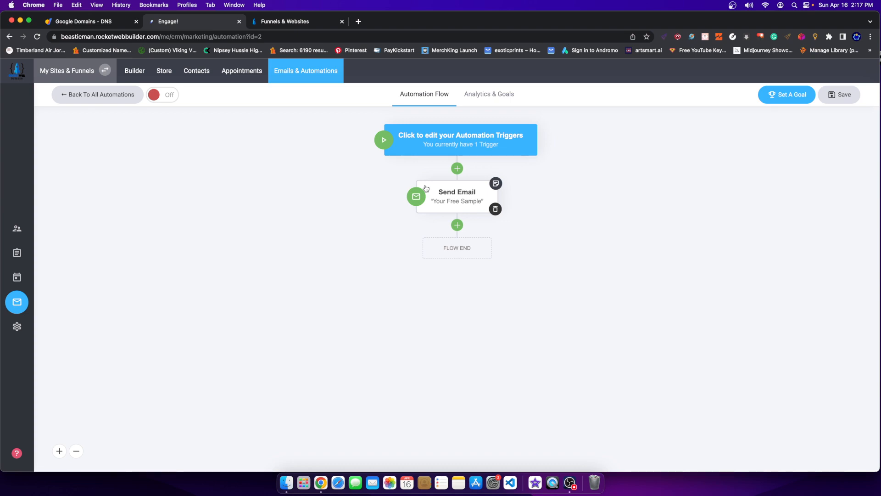
Start adding a Delay step, then back out and close the step list.
left_click(460, 230)
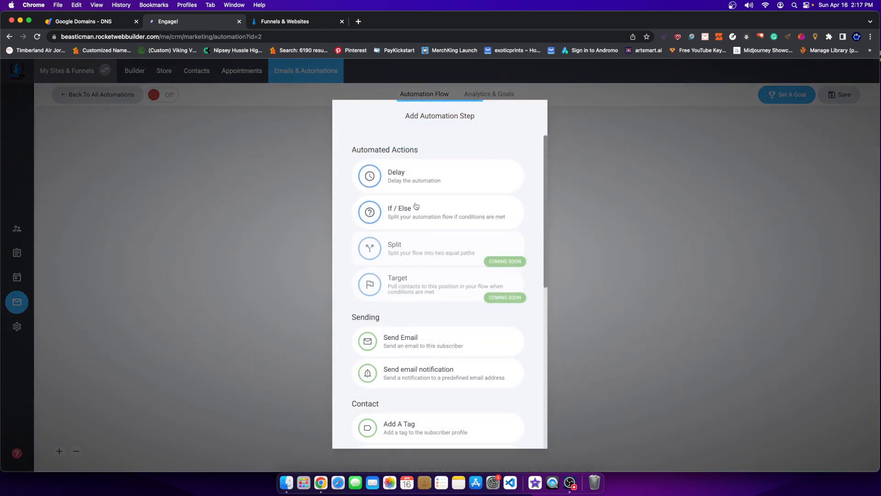
left_click(406, 187)
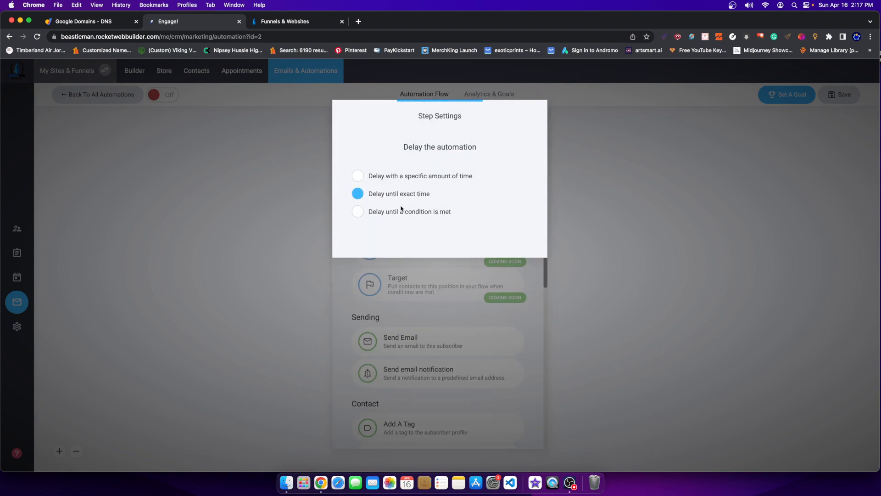
left_click(477, 351)
left_click(603, 330)
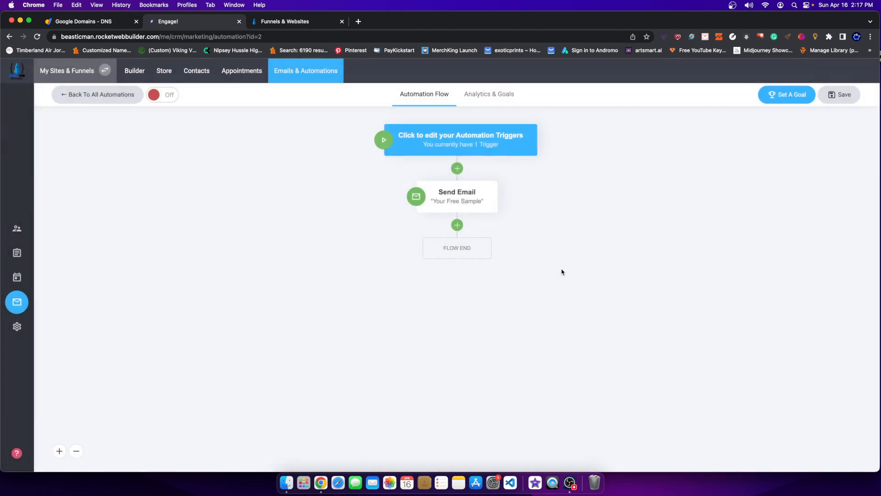
Add a 20-hour delay after the 'Your Free Sample' email.
left_click(458, 226)
left_click(408, 176)
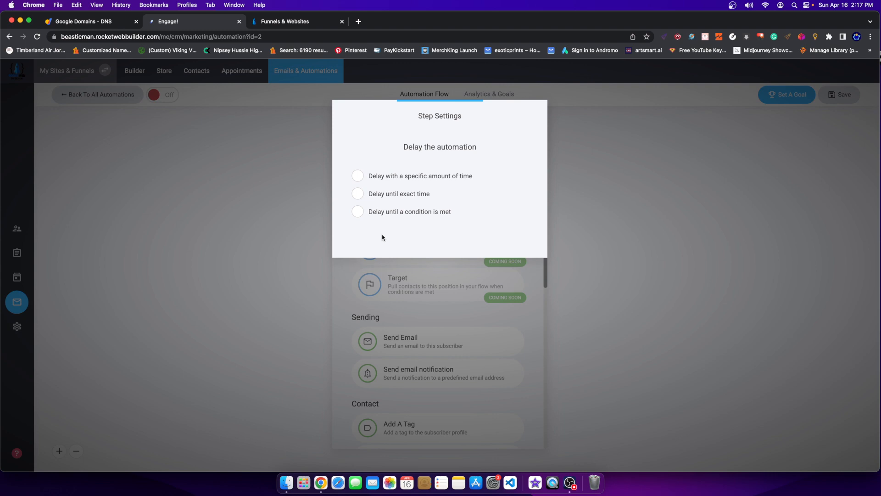
left_click(360, 178)
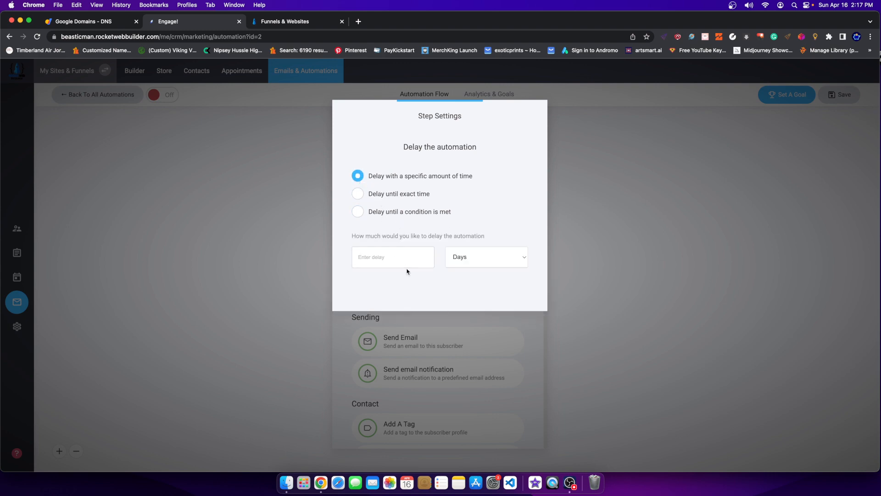
left_click(488, 259)
left_click(454, 267)
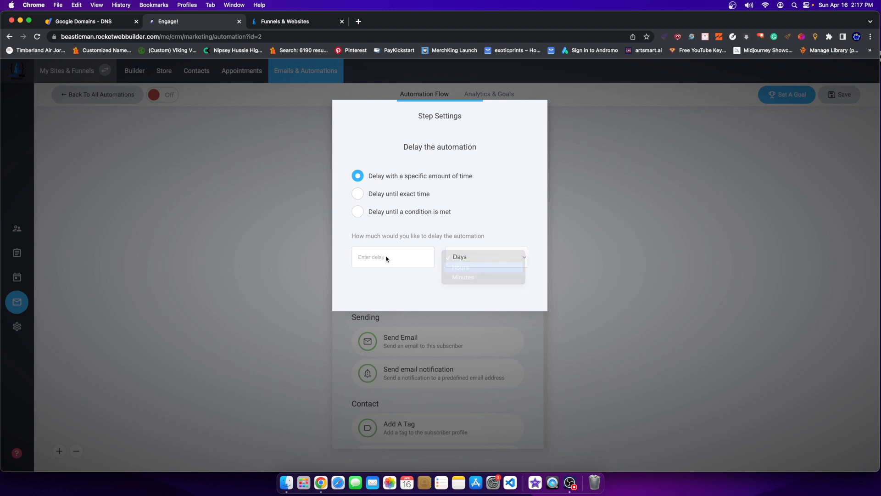
left_click(383, 256)
type("20")
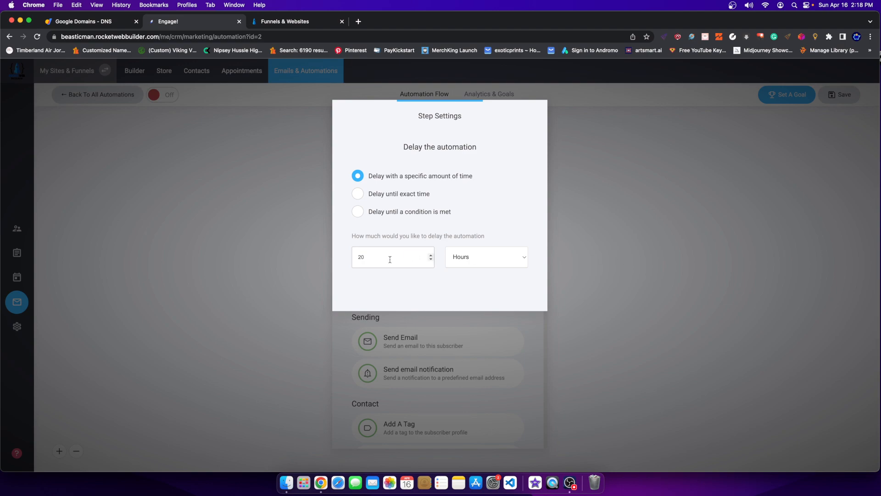
left_click(601, 244)
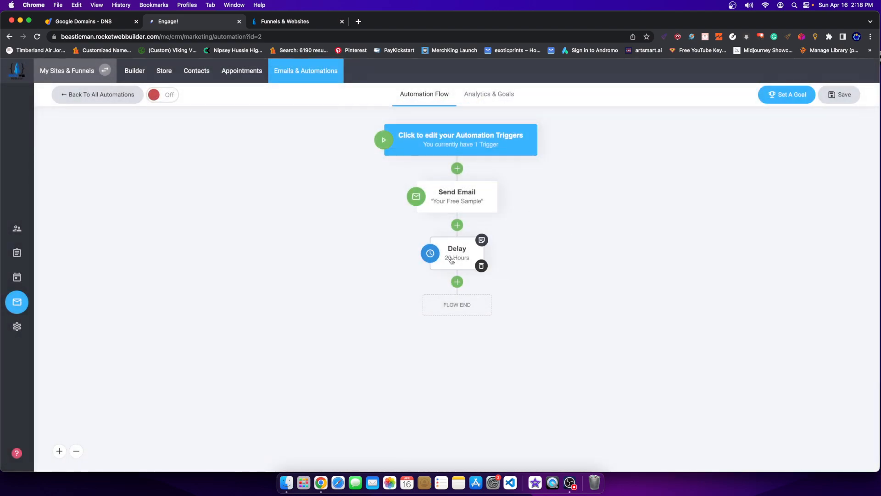
left_click(457, 282)
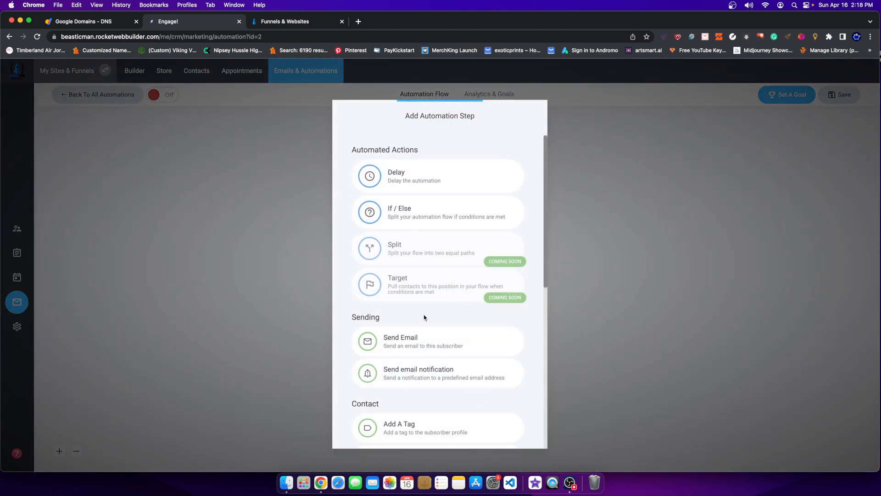
Add a Send Email step, subject '2nd email', sender BEASTOICMAN, using the blank template.
left_click(423, 350)
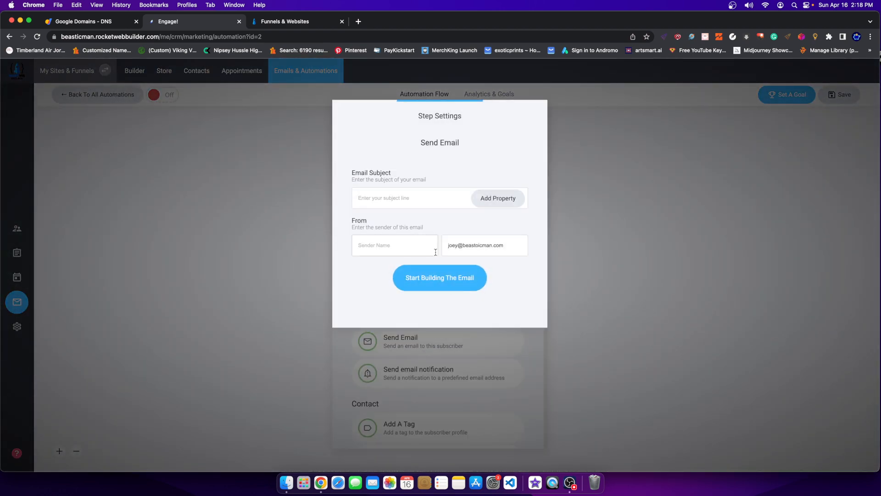
left_click(402, 191)
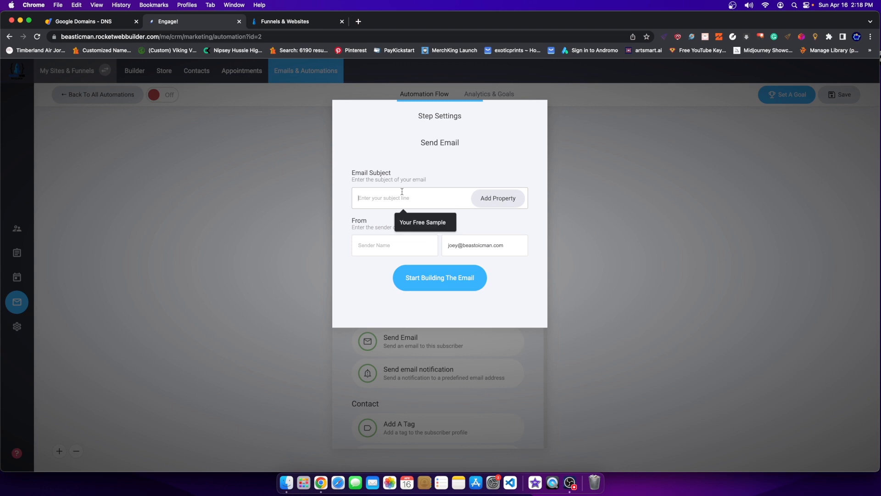
type("2nd email")
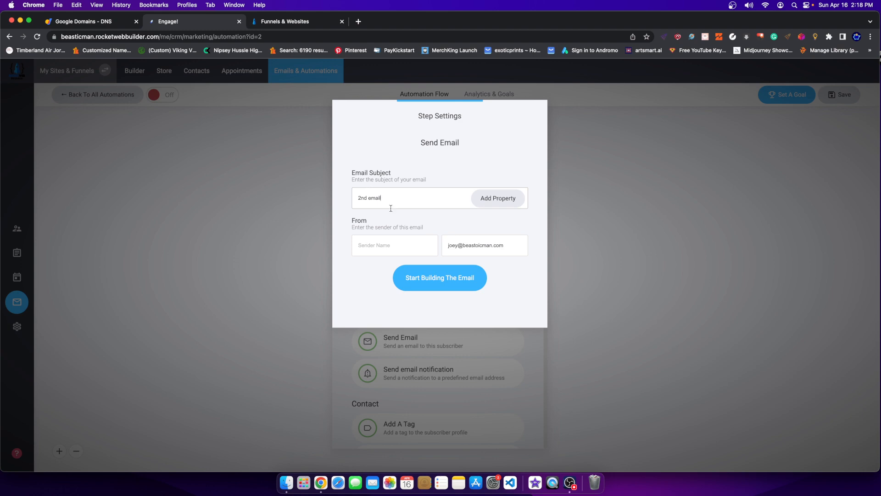
left_click(412, 248)
type("BEASTOICMAN")
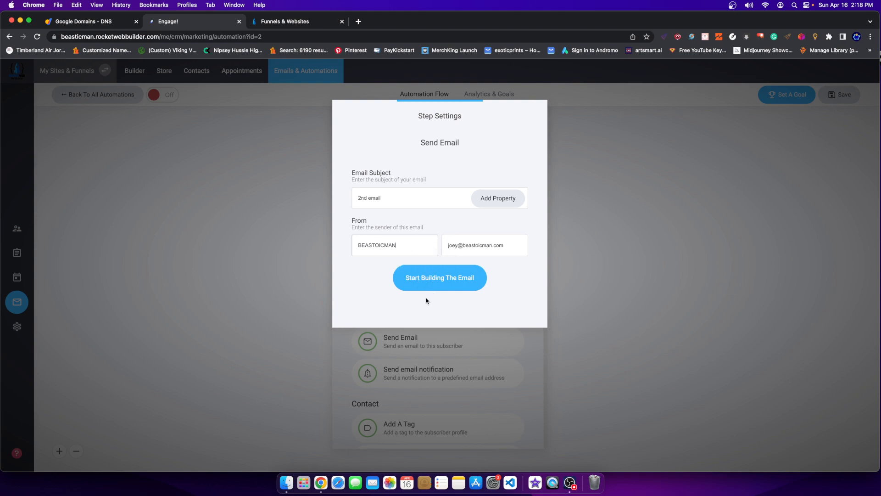
left_click(448, 286)
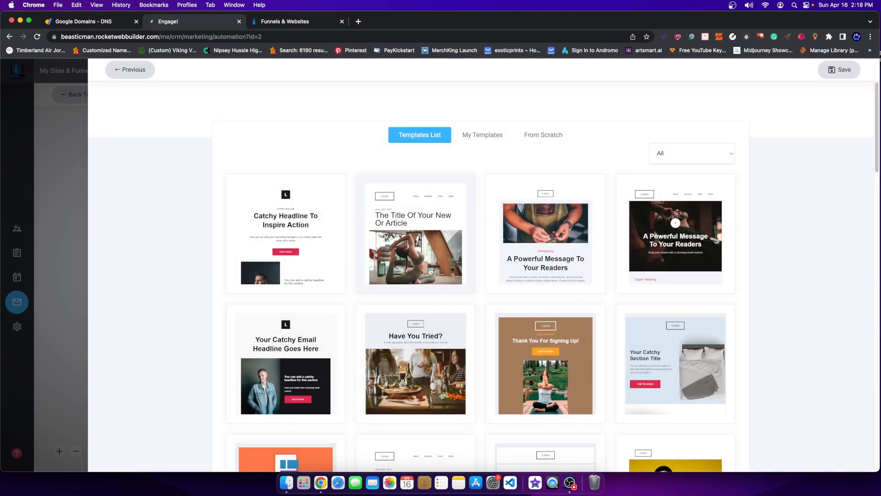
scroll(459, 388, "down", 6)
scroll(459, 388, "down", 5)
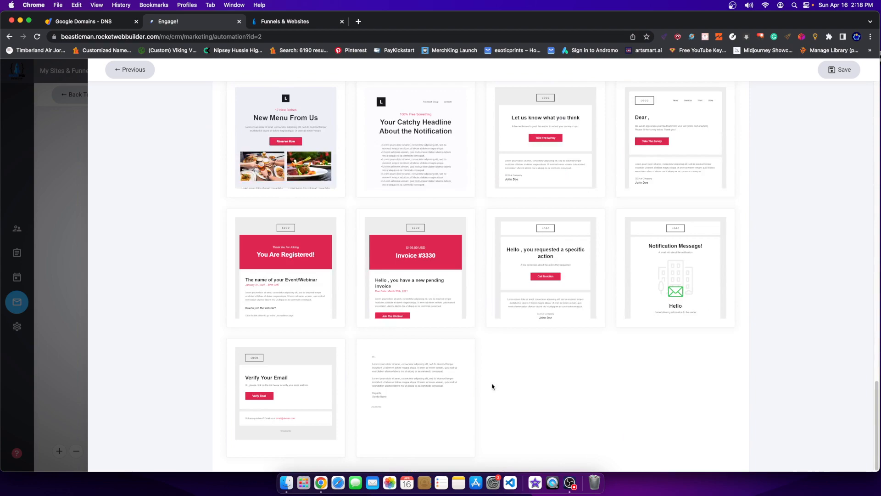
left_click(439, 395)
left_click(839, 69)
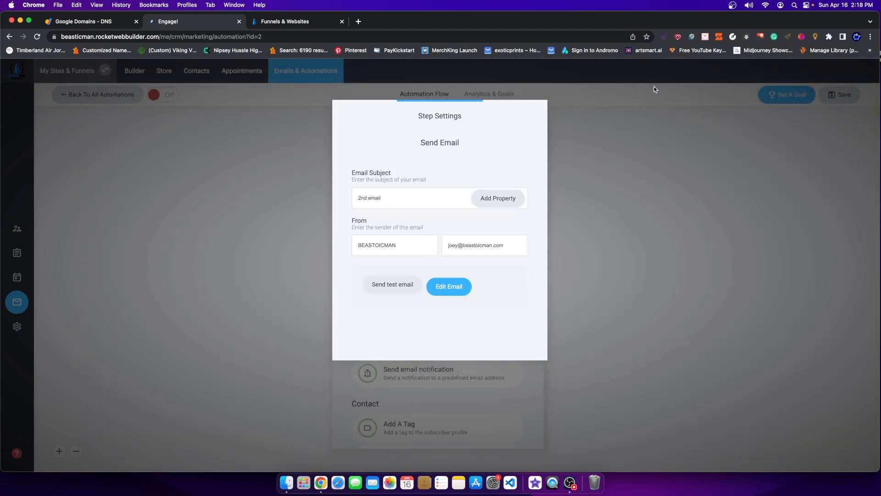
left_click(598, 275)
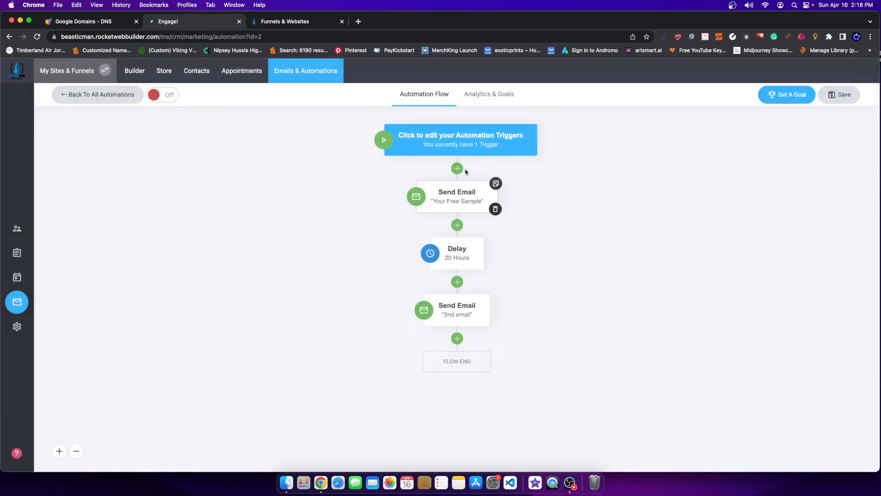
Save the Free Sign Up (Sample) automation, switch it on, and return to All Automations.
left_click(841, 94)
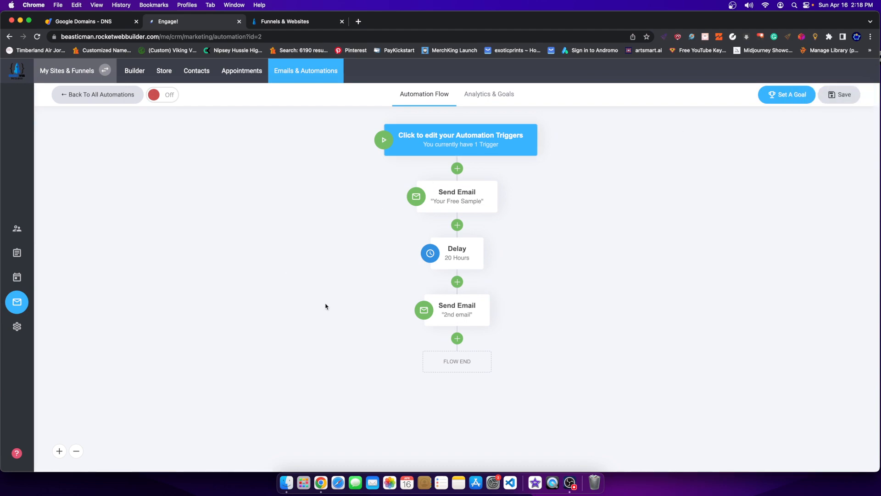
left_click(160, 96)
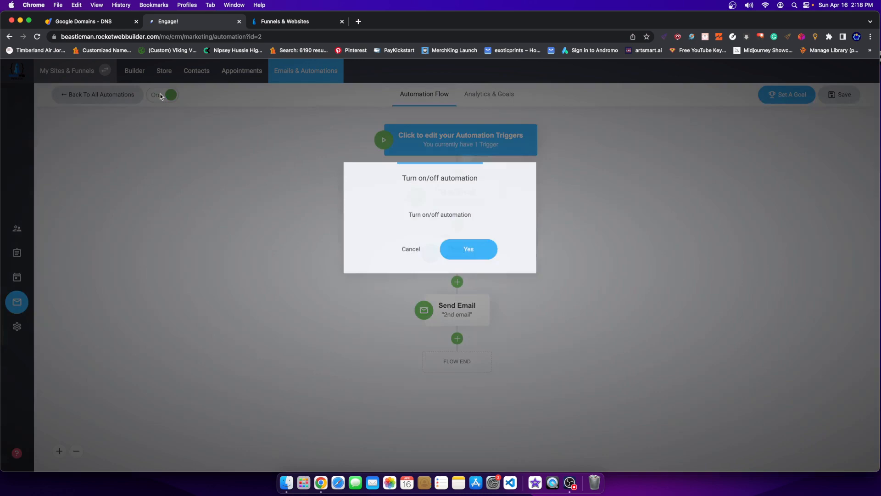
left_click(465, 248)
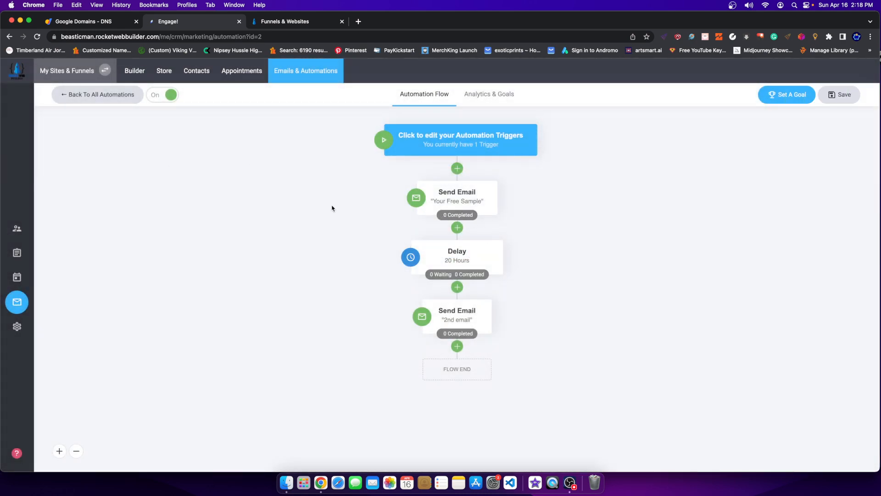
left_click(103, 96)
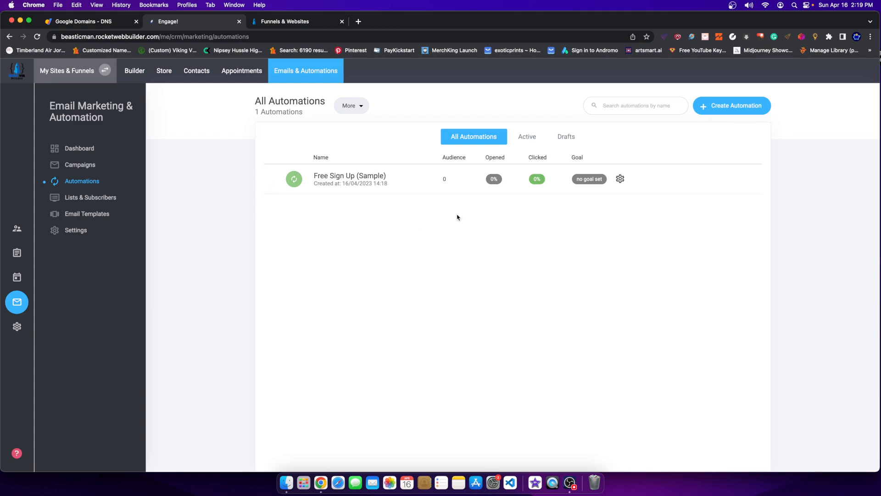
In the website editor, drag a form widget into the sample signup block.
left_click(135, 70)
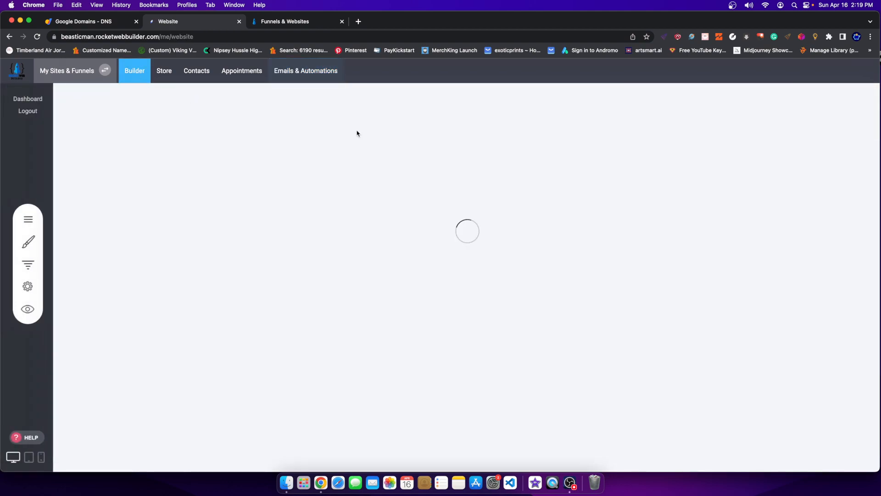
scroll(476, 301, "down", 6)
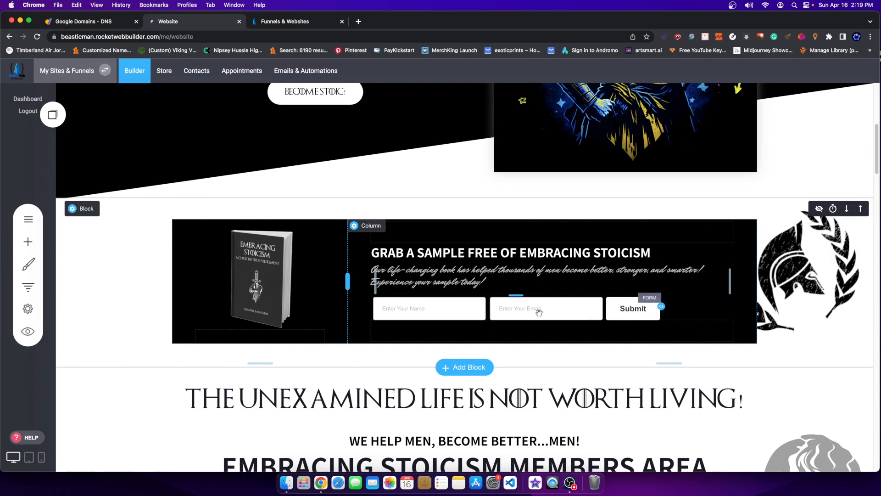
left_click(28, 241)
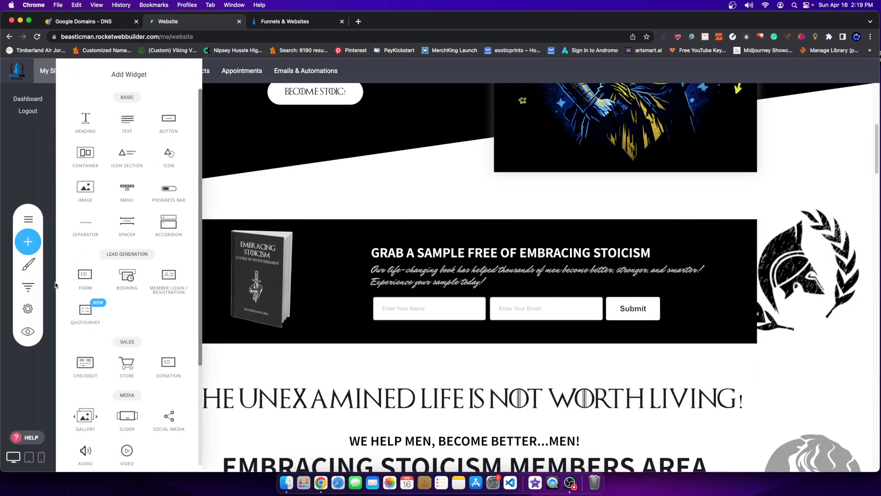
scroll(58, 294, "down", 3)
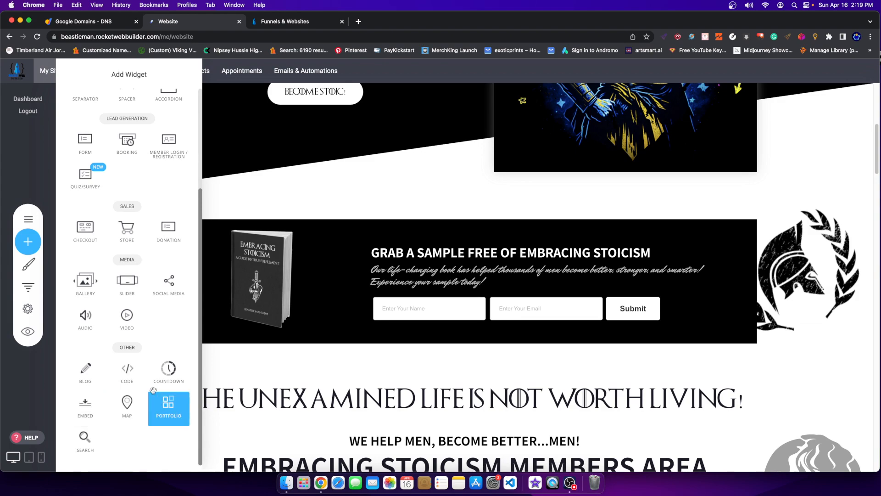
scroll(119, 363, "up", 3)
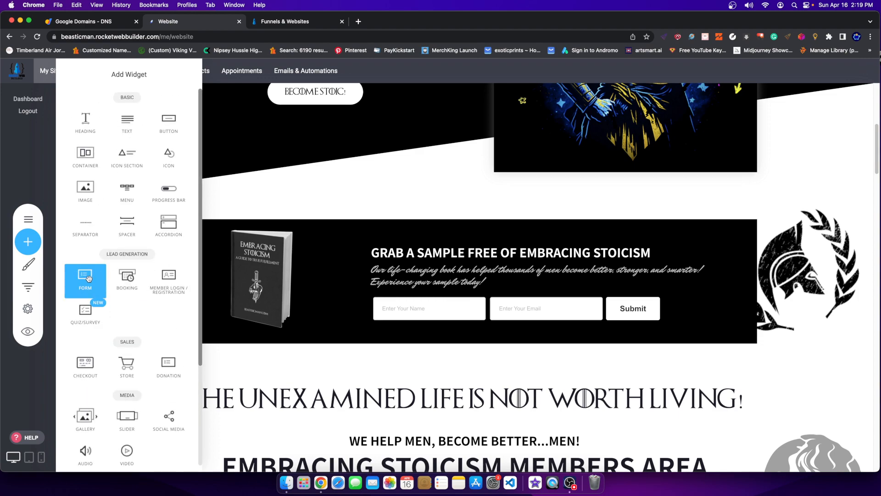
left_click_drag(87, 278, 498, 328)
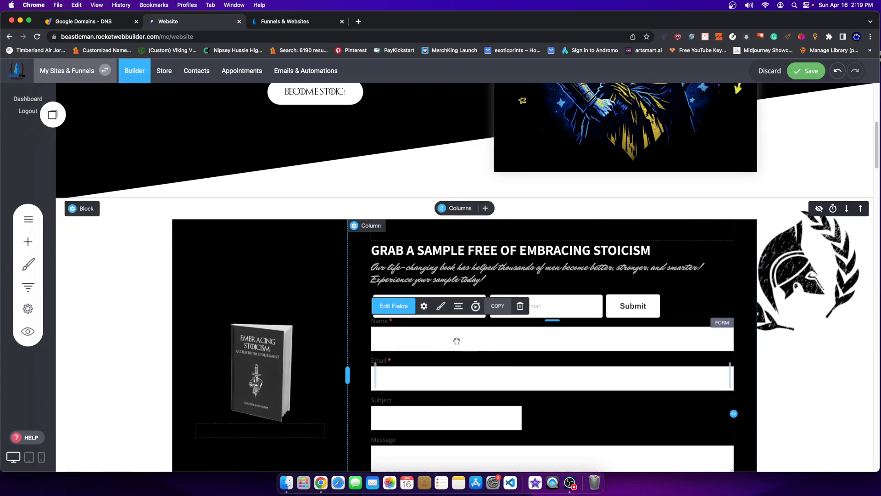
Delete the extra fields, including Subject and Message, from the new form.
left_click(391, 306)
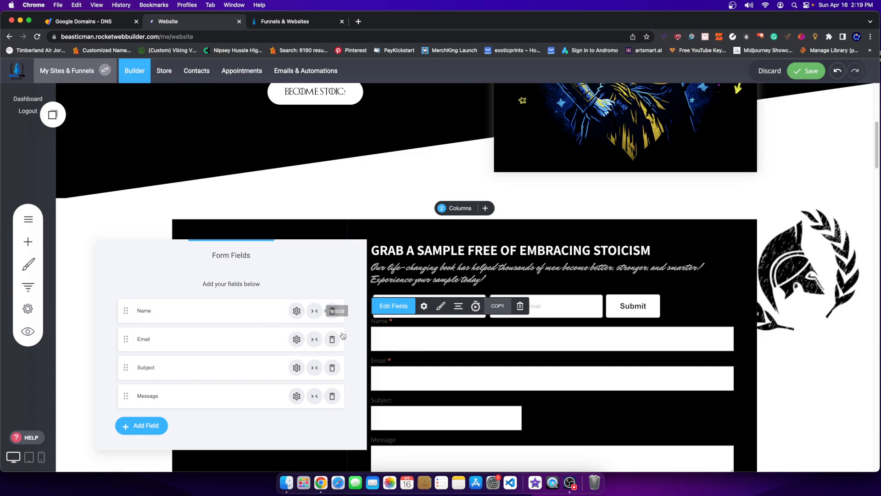
left_click(332, 310)
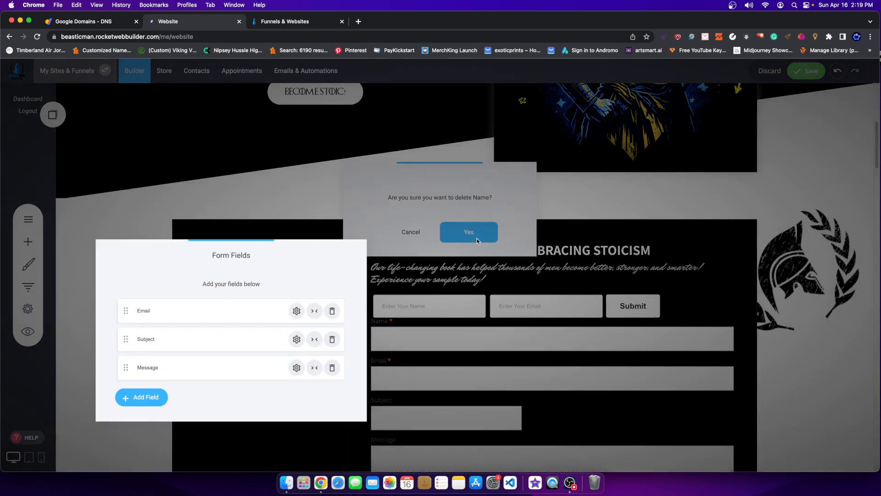
left_click(468, 232)
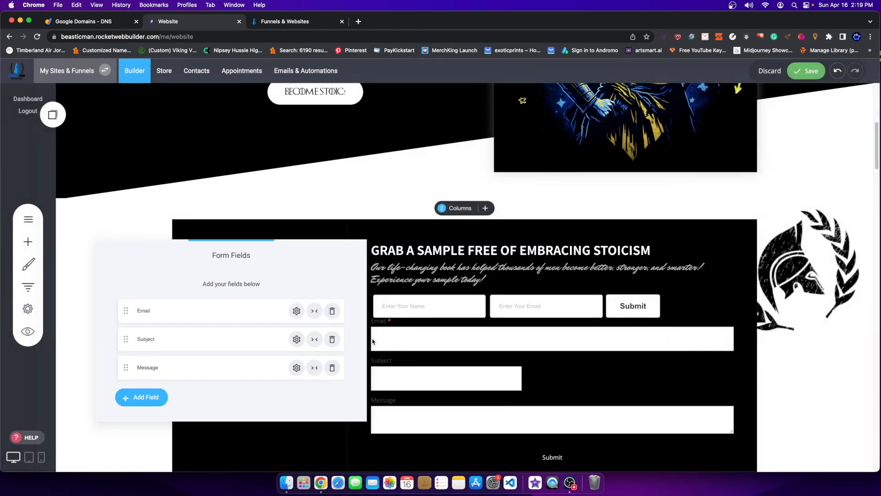
left_click(332, 339)
left_click(469, 232)
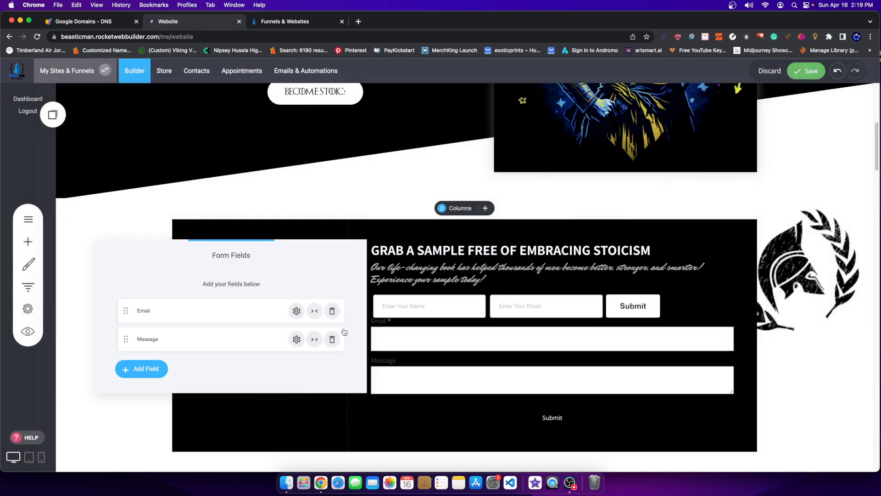
left_click(332, 339)
left_click(491, 231)
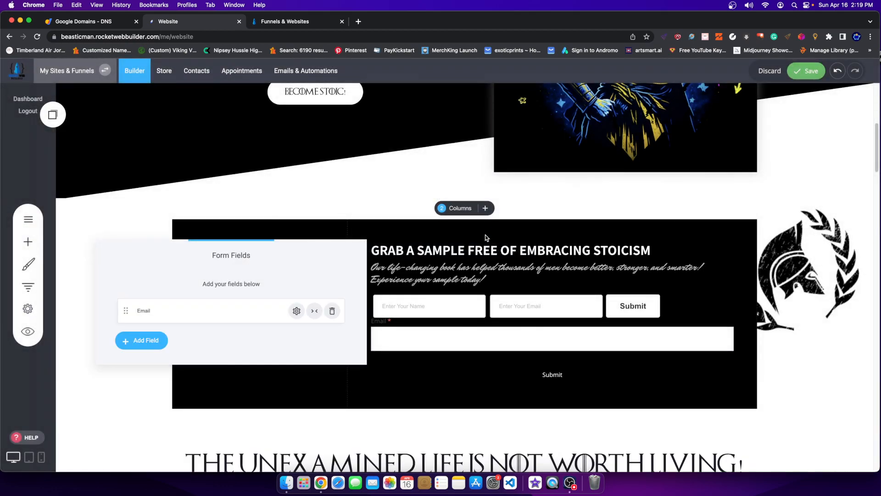
Delete the duplicate Email form and save the page.
left_click(548, 338)
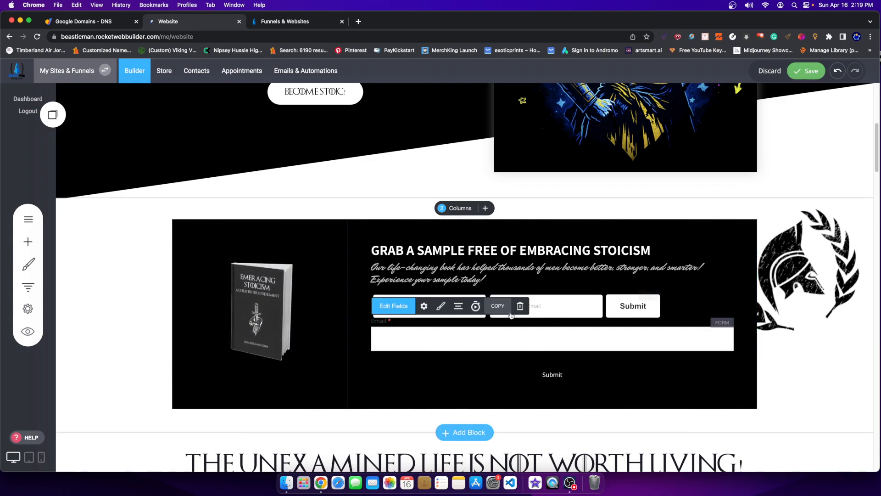
left_click(520, 306)
left_click(471, 249)
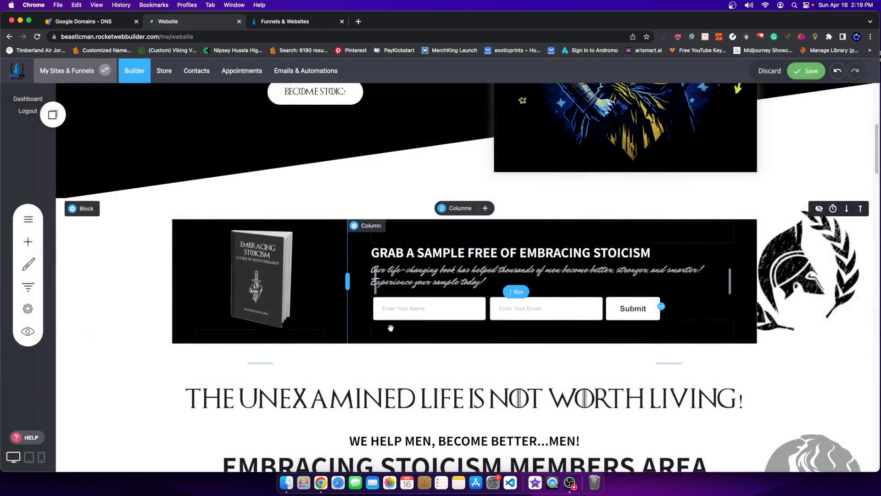
left_click(800, 77)
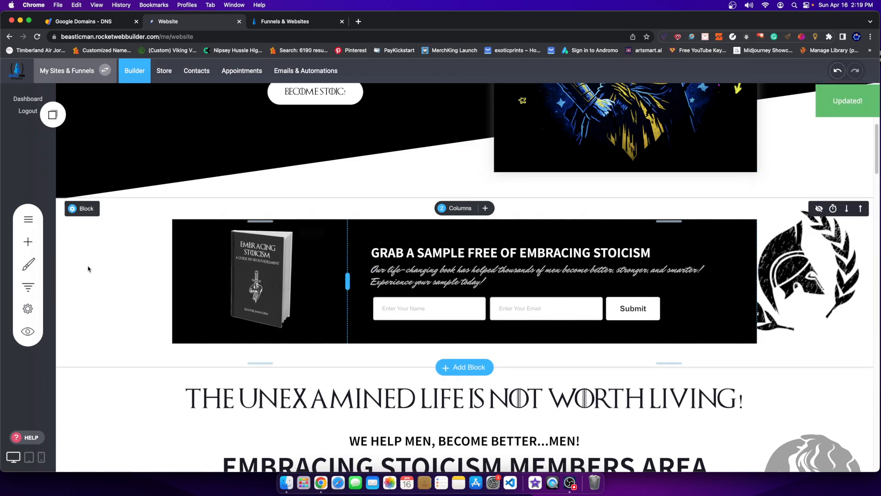
left_click(445, 367)
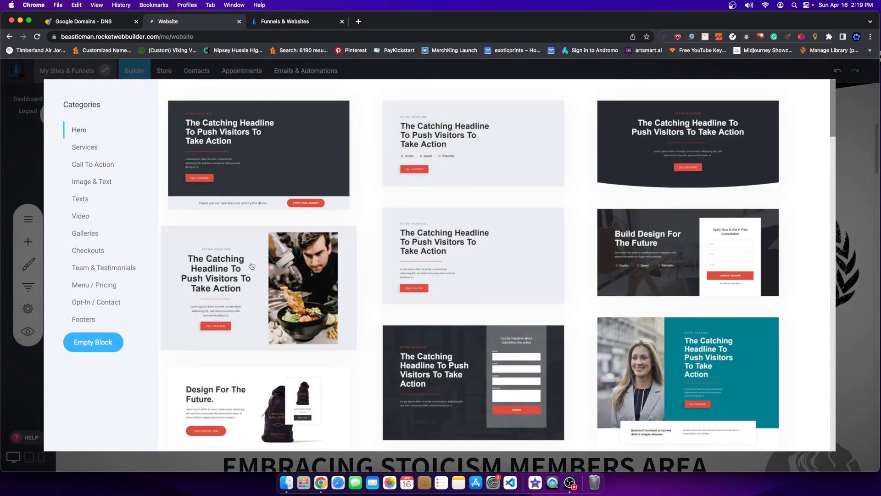
scroll(472, 289, "down", 5)
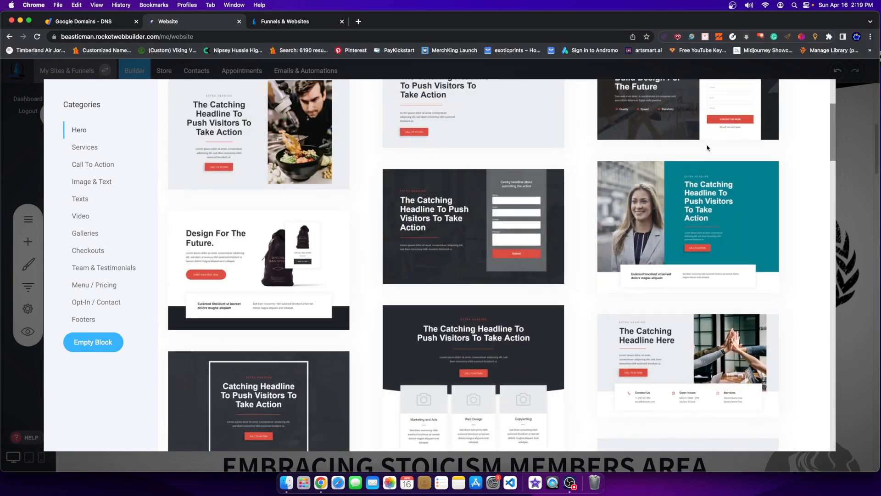
scroll(471, 289, "down", 20)
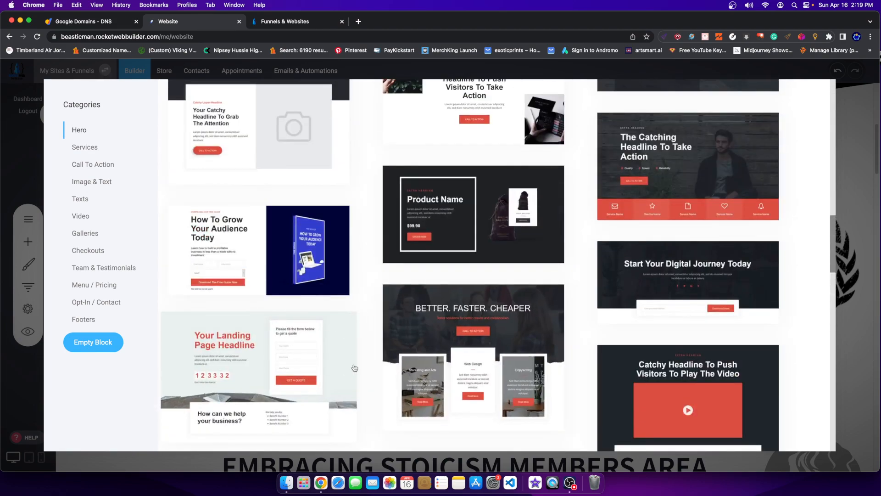
scroll(373, 361, "down", 18)
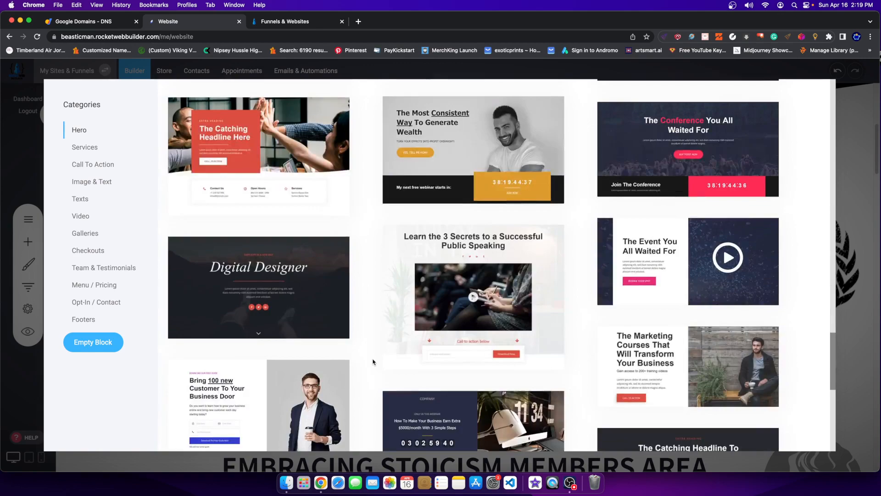
scroll(373, 361, "down", 14)
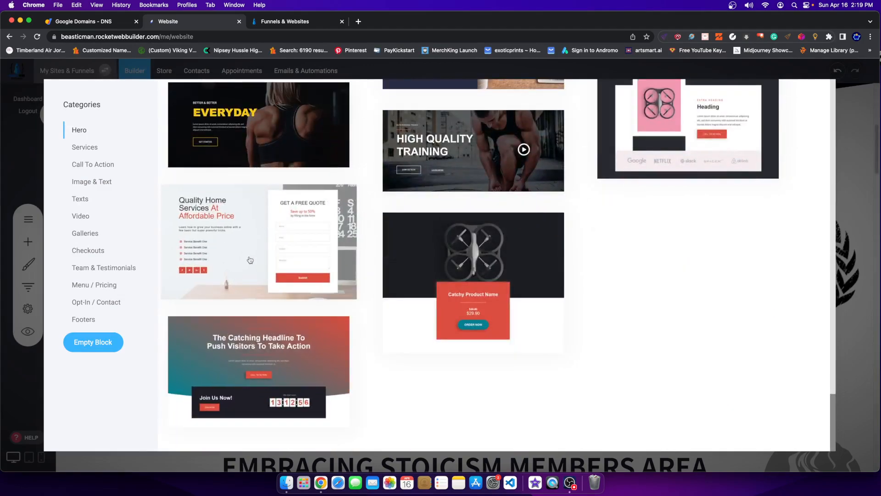
left_click(92, 148)
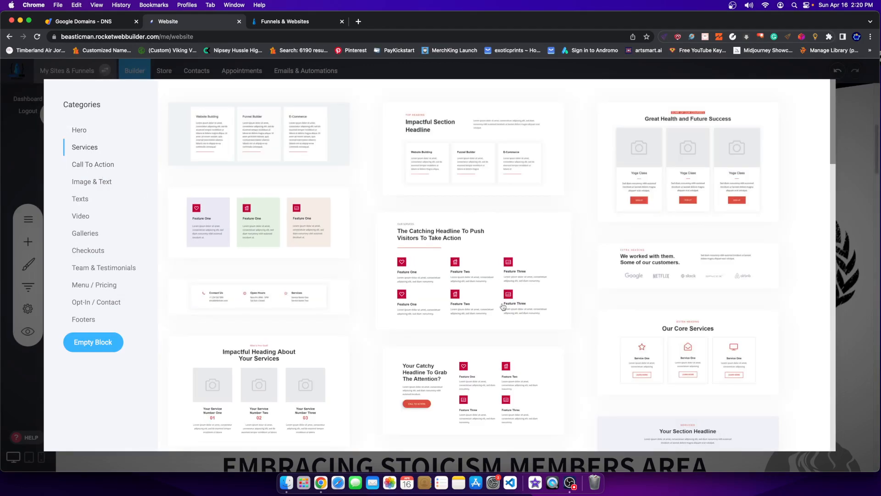
scroll(391, 289, "down", 5)
scroll(391, 289, "up", 5)
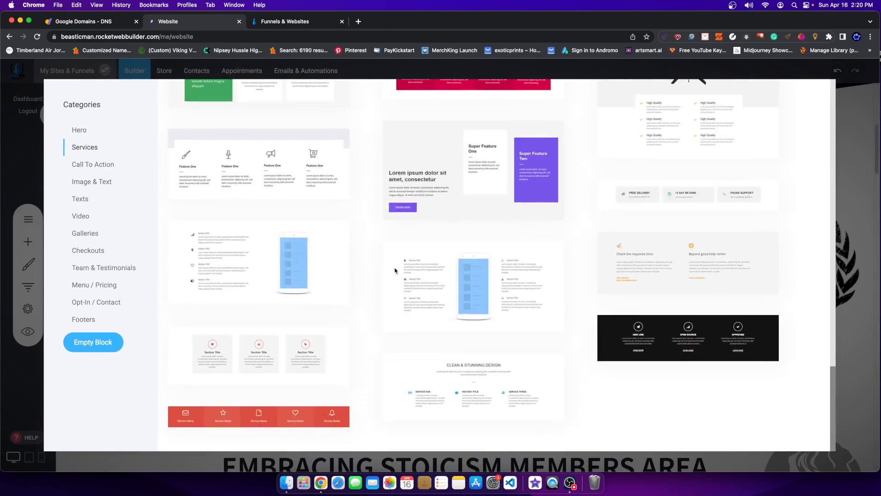
left_click(105, 165)
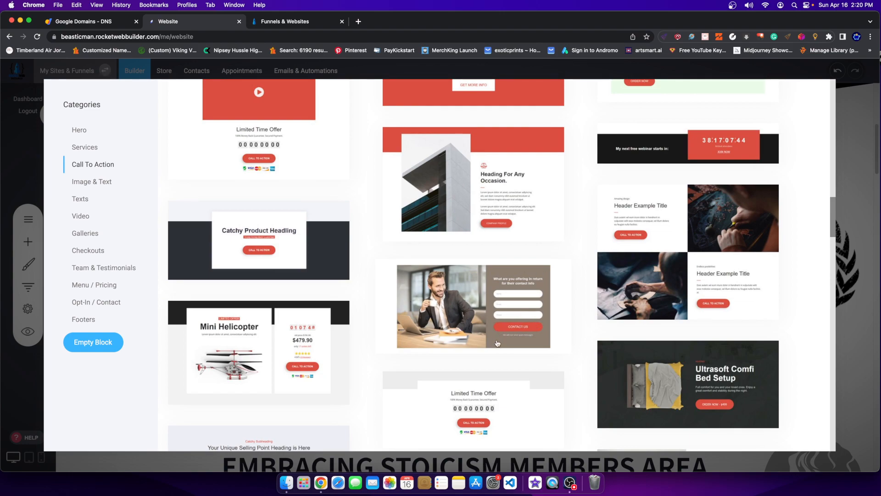
scroll(497, 343, "down", 10)
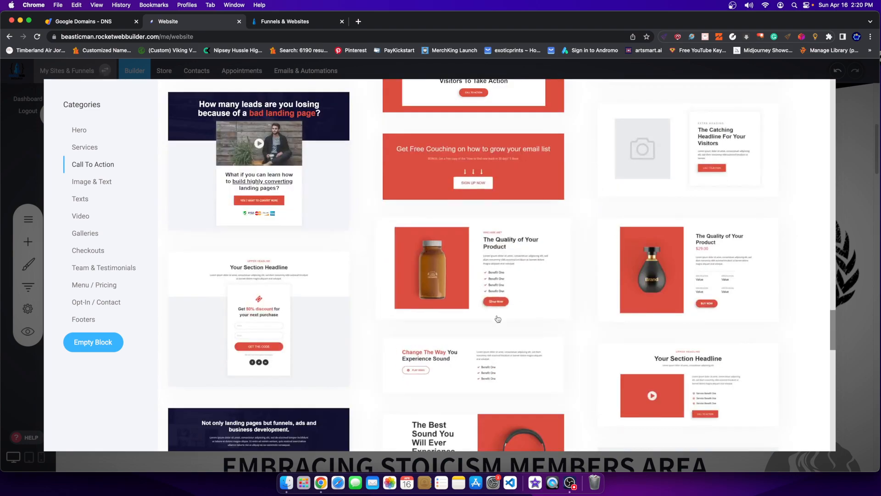
scroll(498, 318, "down", 10)
scroll(381, 323, "up", 3)
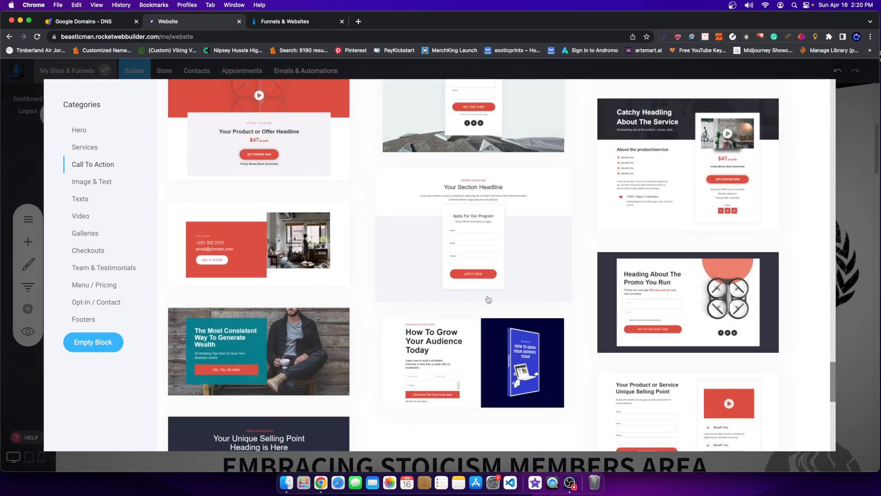
left_click(89, 183)
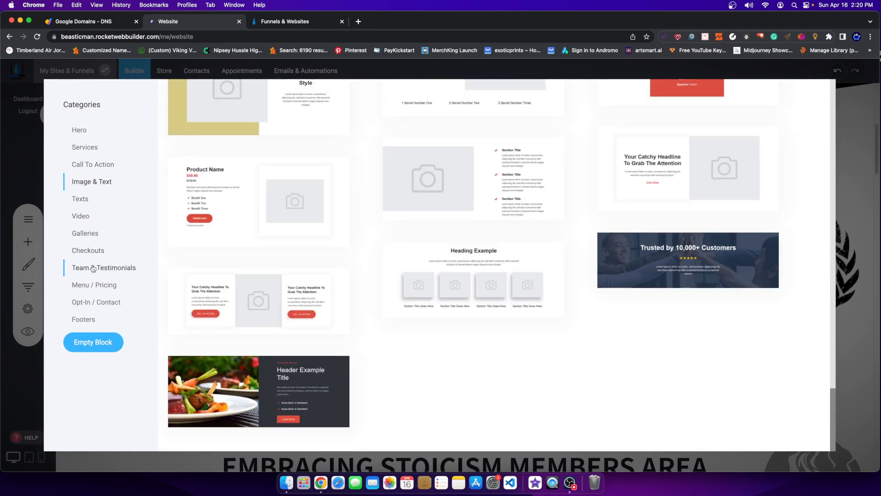
scroll(687, 250, "up", 10)
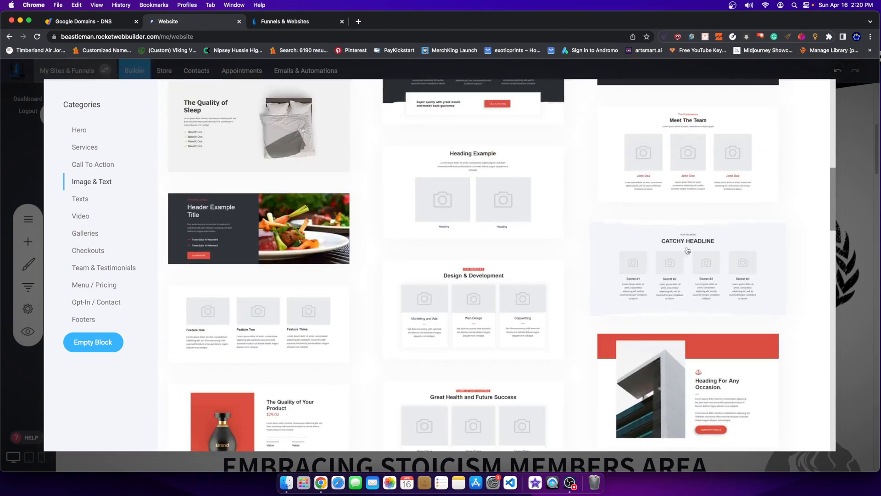
scroll(687, 250, "up", 10)
key("Escape")
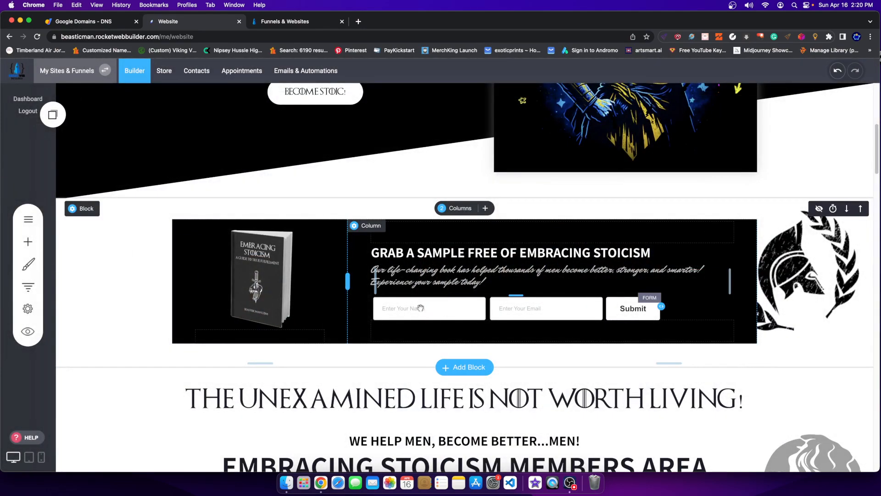
Add the FREE SAMPLE SIGN UP GROUP list to the signup form, keeping Go to page on submit.
left_click(419, 308)
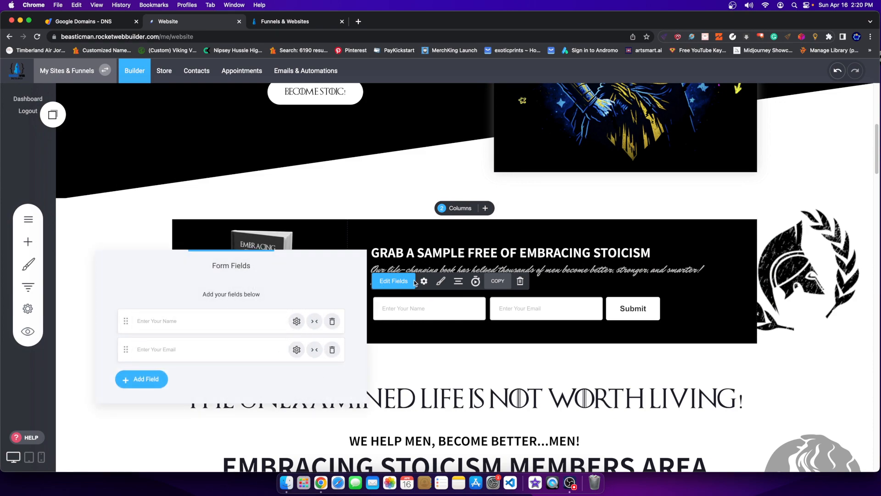
left_click(425, 312)
left_click(424, 283)
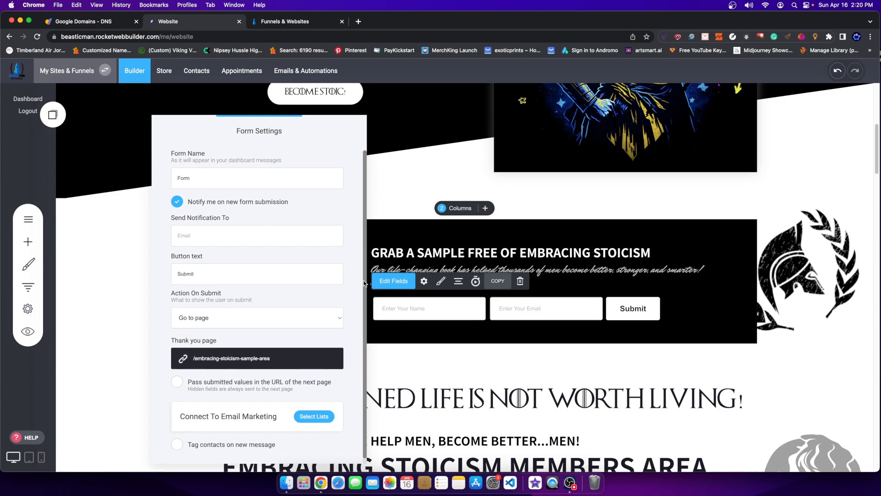
scroll(211, 405, "down", 1)
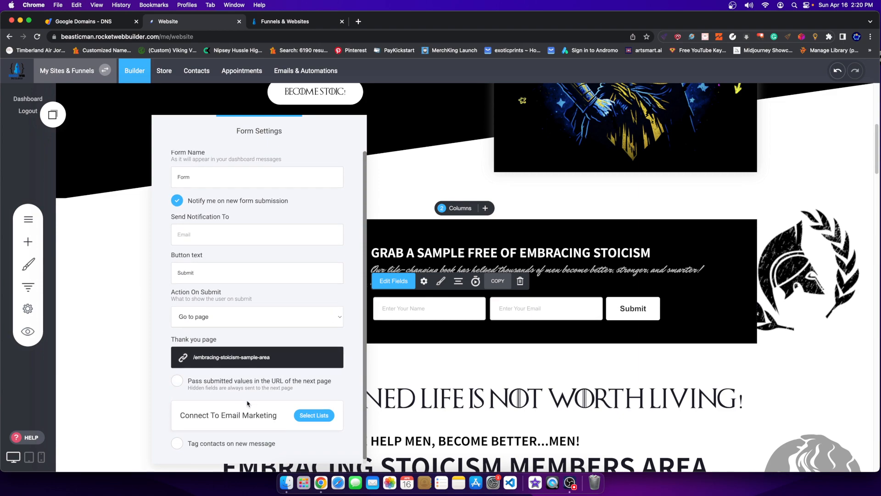
left_click_drag(192, 410, 275, 411)
left_click(301, 413)
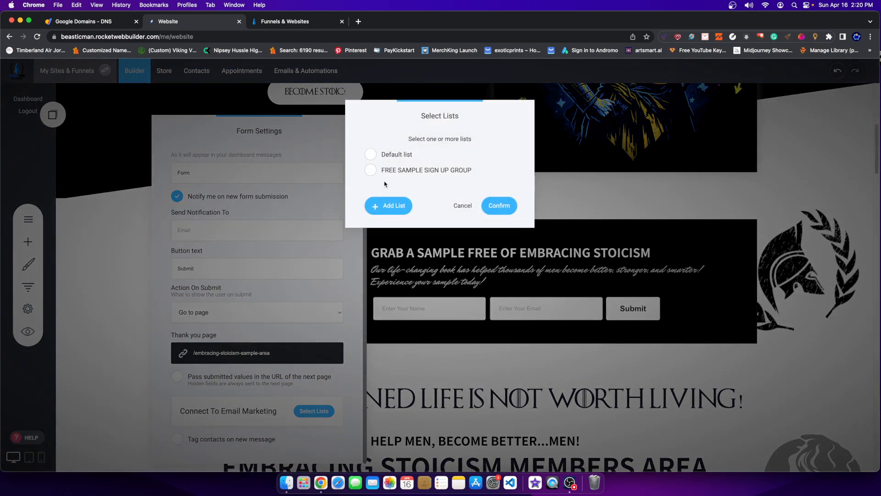
left_click(378, 170)
left_click(502, 210)
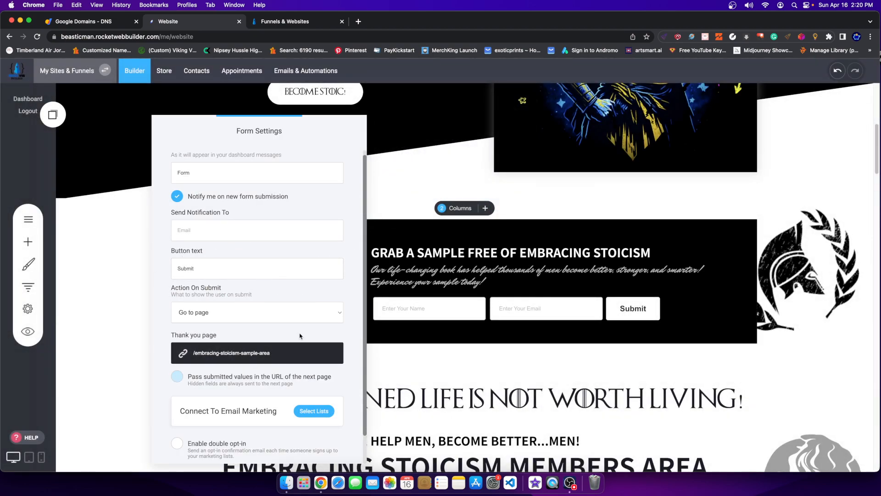
scroll(291, 374, "up", 1)
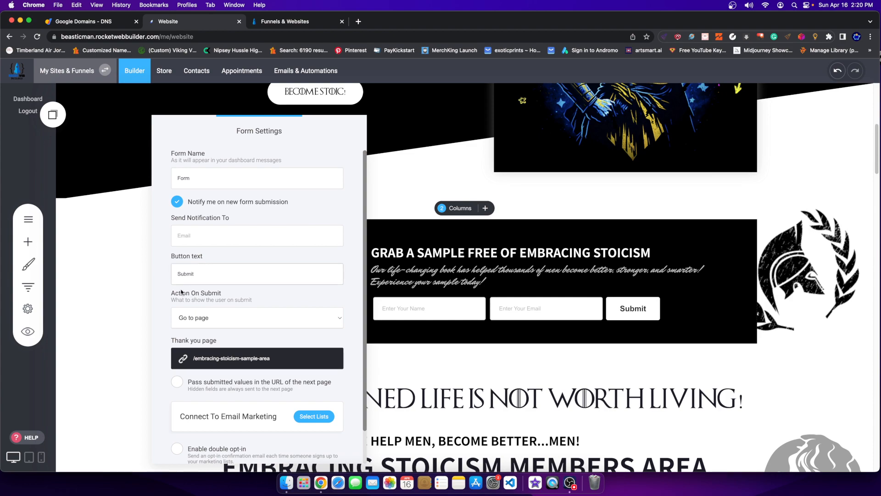
left_click(213, 321)
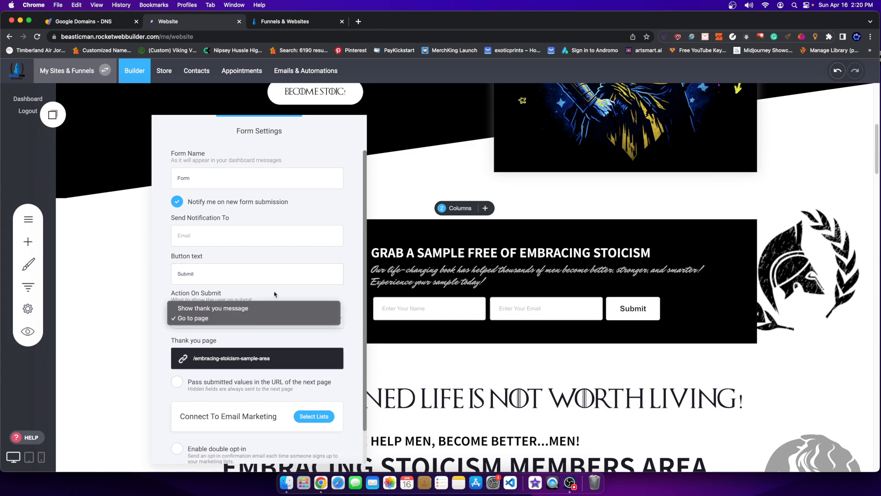
left_click(239, 291)
left_click(647, 156)
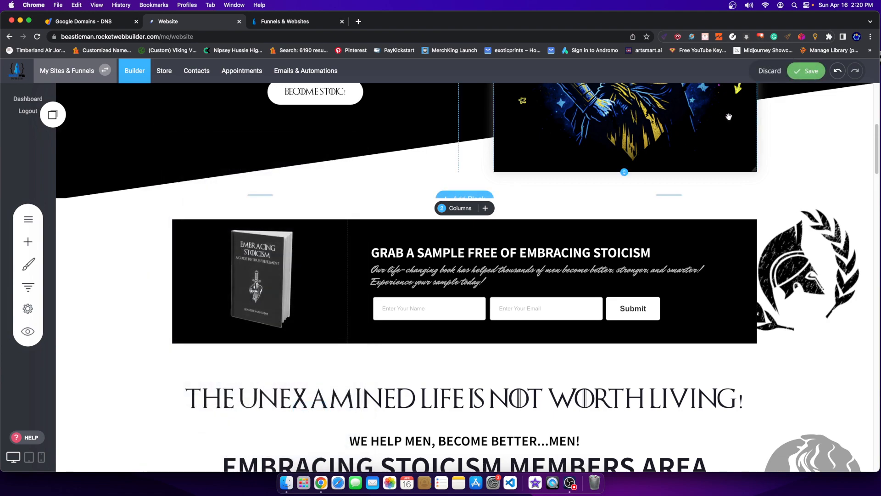
Save the page and wait for the 'Updated!' notification.
left_click(802, 70)
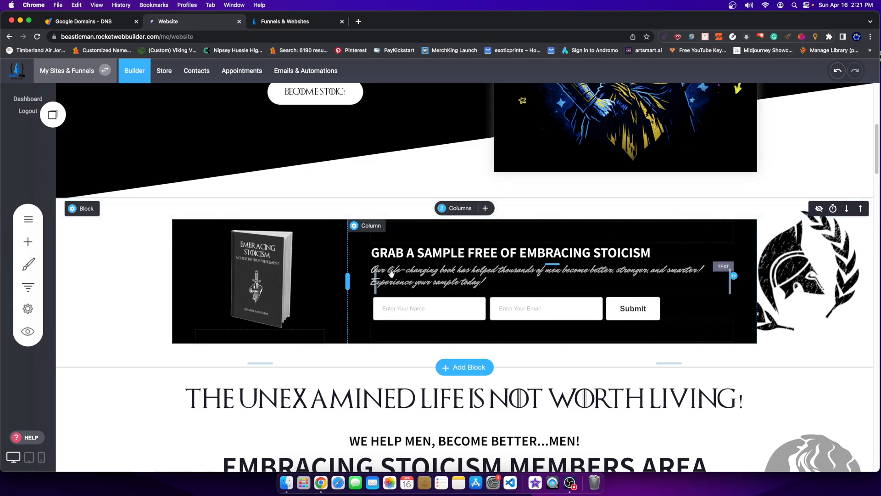
Recheck the signup form's mailing lists unchanged, then go to Emails & Automations.
left_click(490, 292)
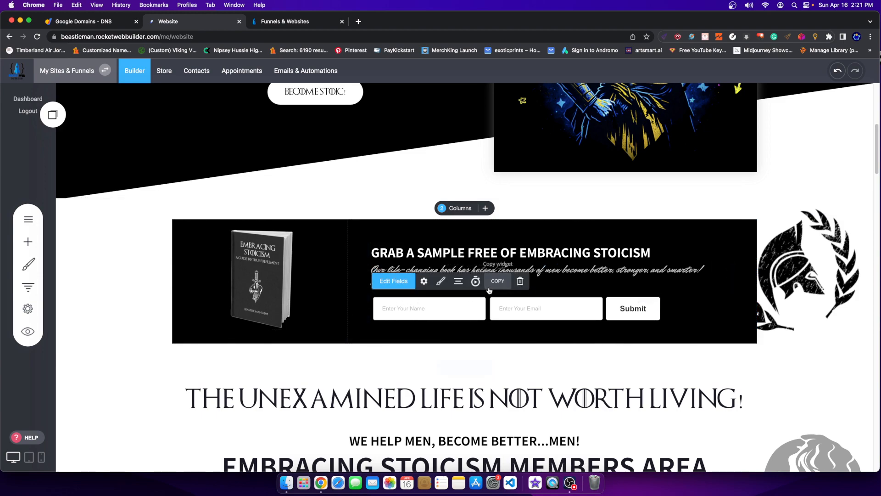
left_click(424, 281)
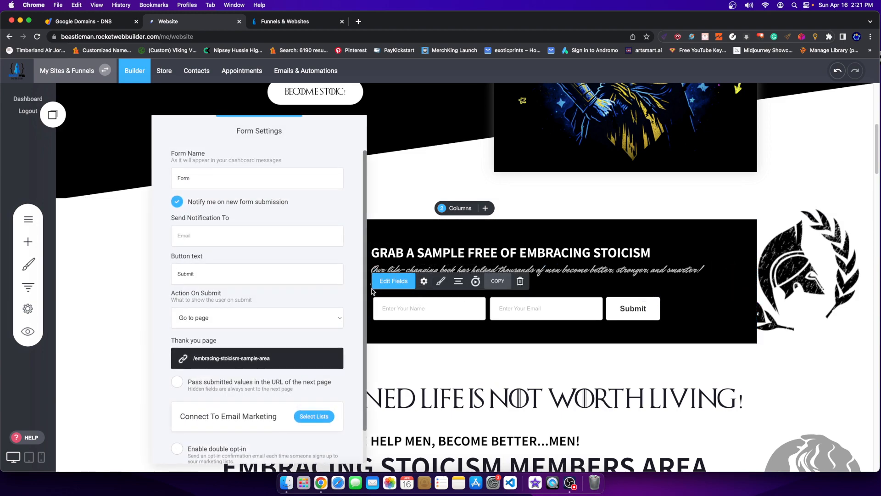
scroll(276, 358, "down", 1)
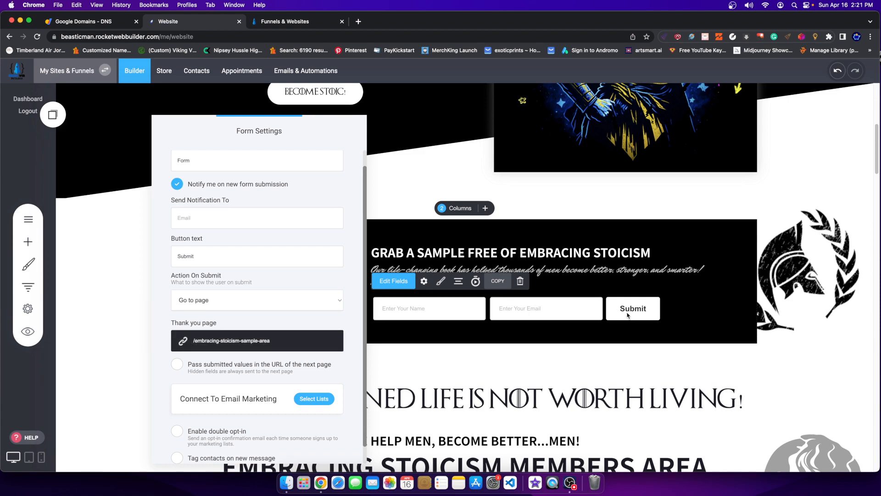
scroll(301, 418, "up", 1)
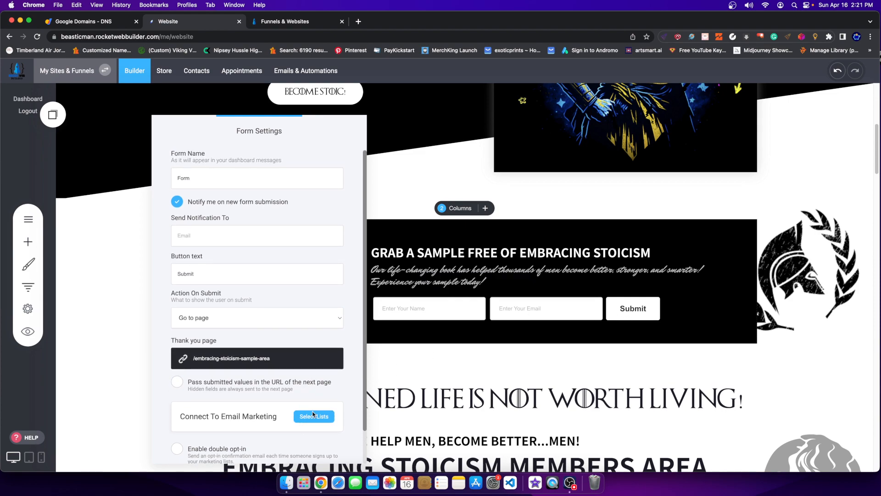
left_click(313, 415)
left_click(461, 206)
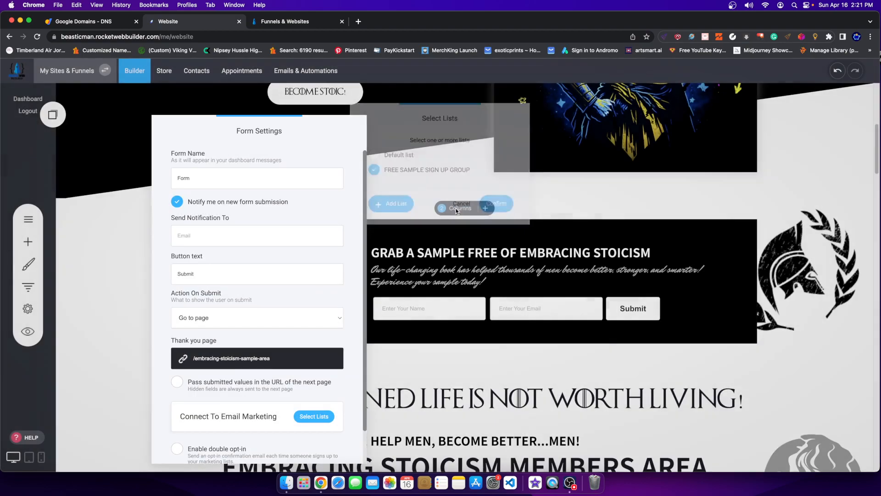
left_click(466, 391)
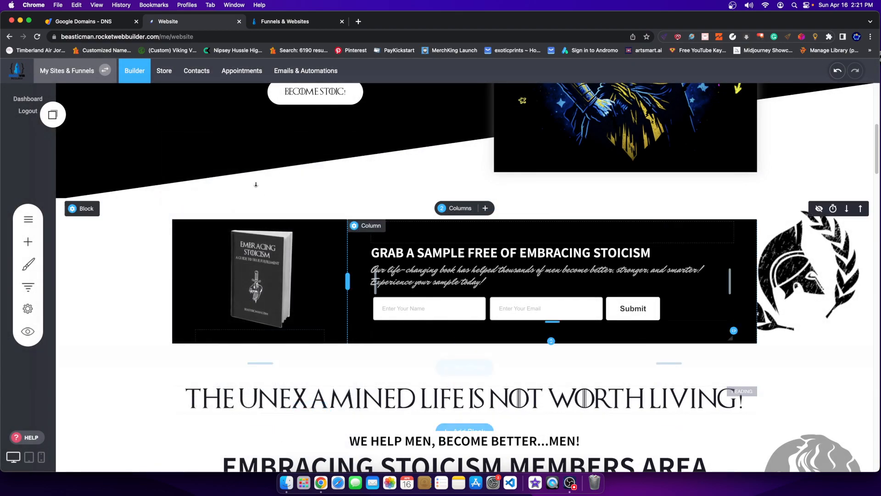
scroll(266, 161, "down", 1)
left_click(300, 77)
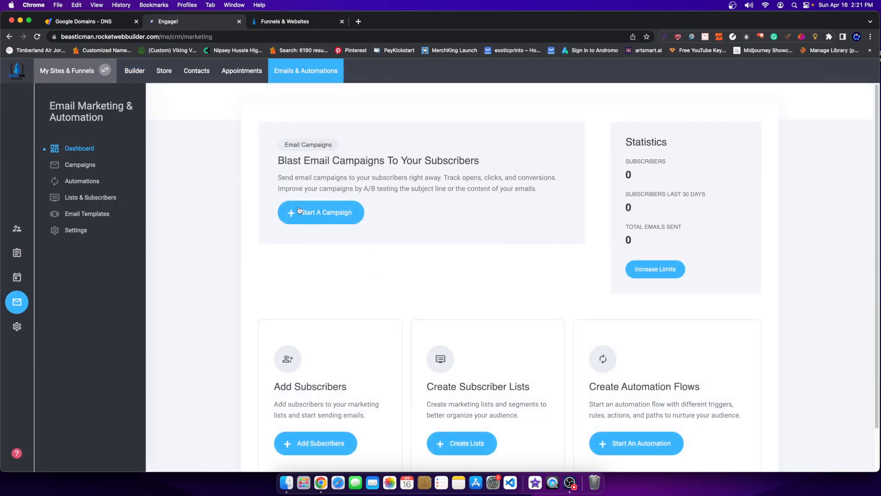
Open Free Sign Up (Sample) from Automations and review its 0 Total Users Entered.
left_click(82, 181)
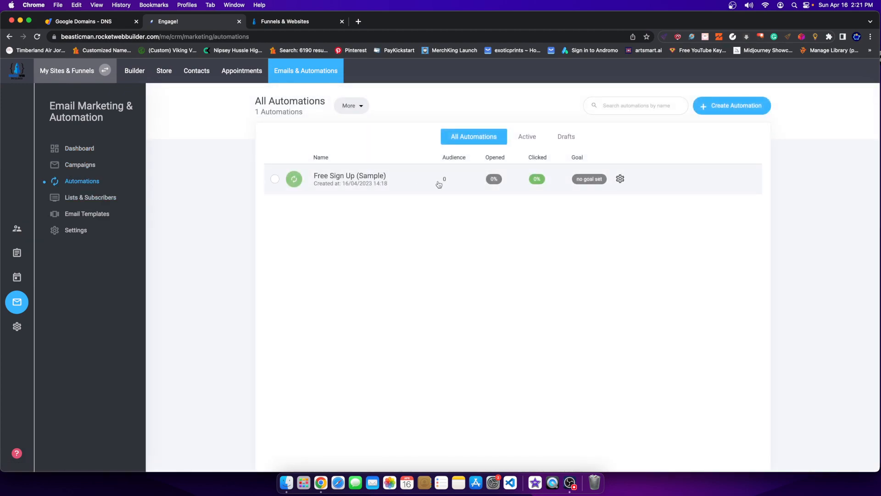
left_click(441, 179)
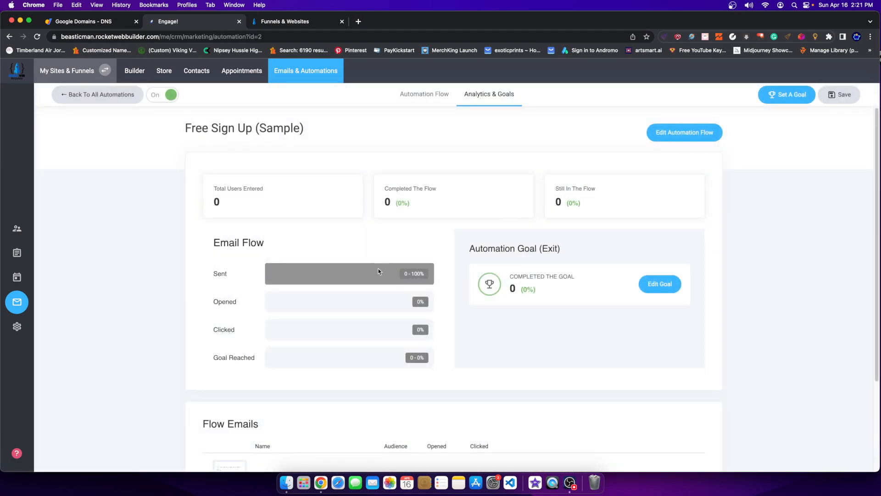
scroll(448, 367, "down", 3)
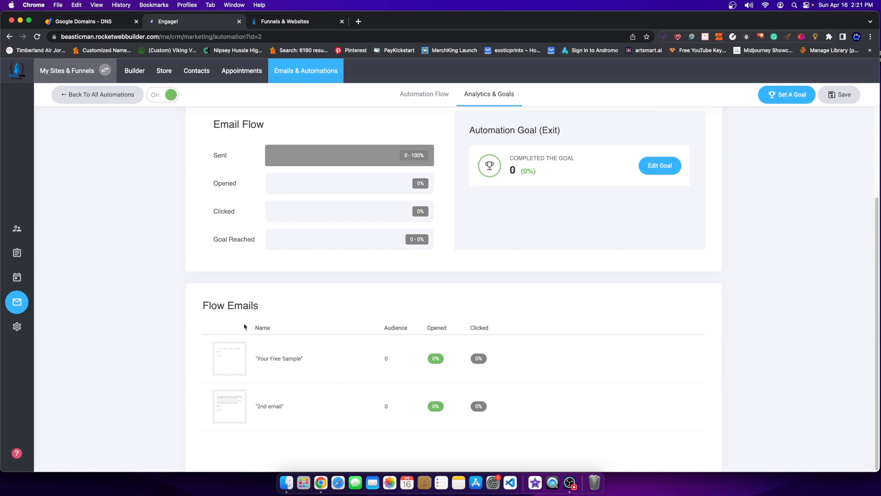
scroll(330, 329, "up", 3)
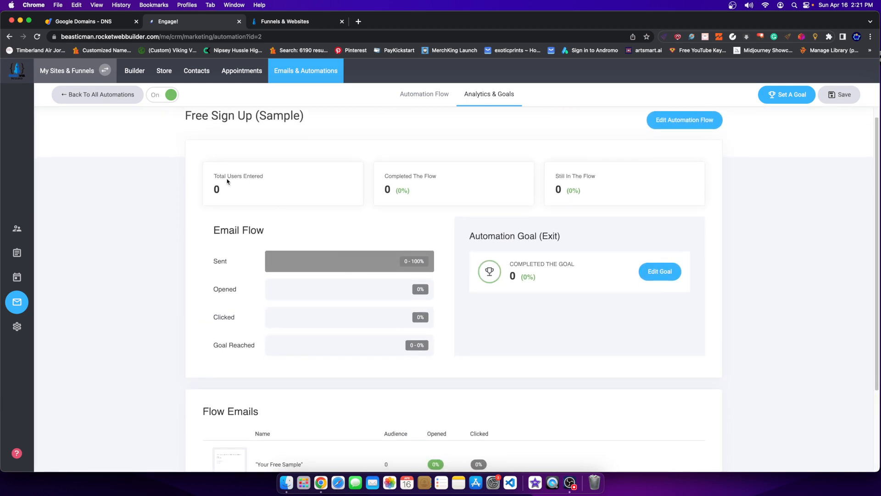
left_click_drag(212, 175, 246, 192)
scroll(403, 281, "down", 3)
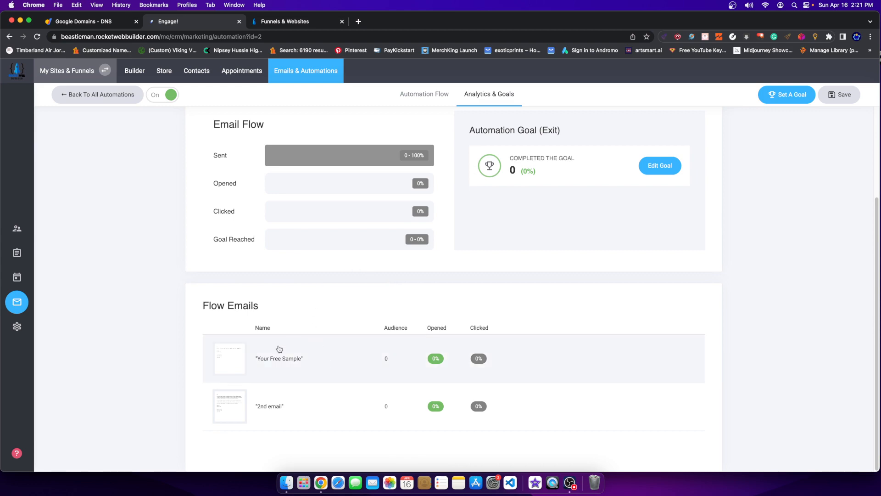
scroll(439, 327, "up", 3)
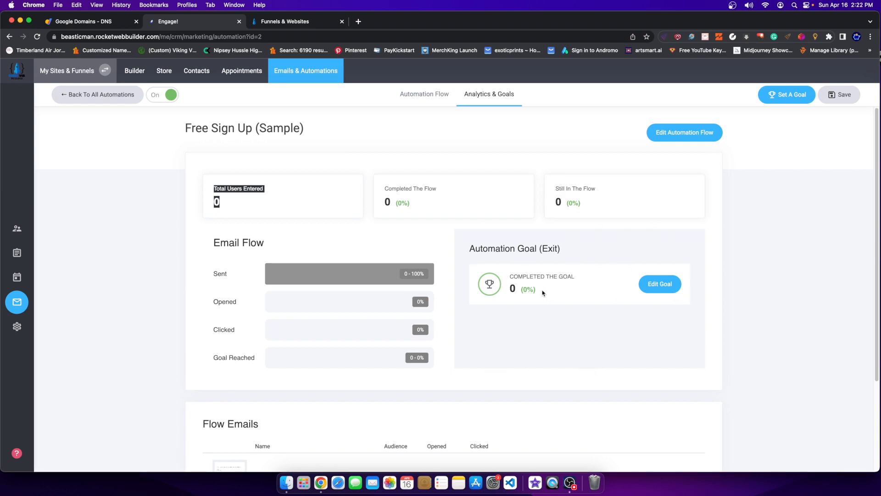
Set the automation's goal to 'Tag is added' with a new 'customer' tag.
left_click(651, 284)
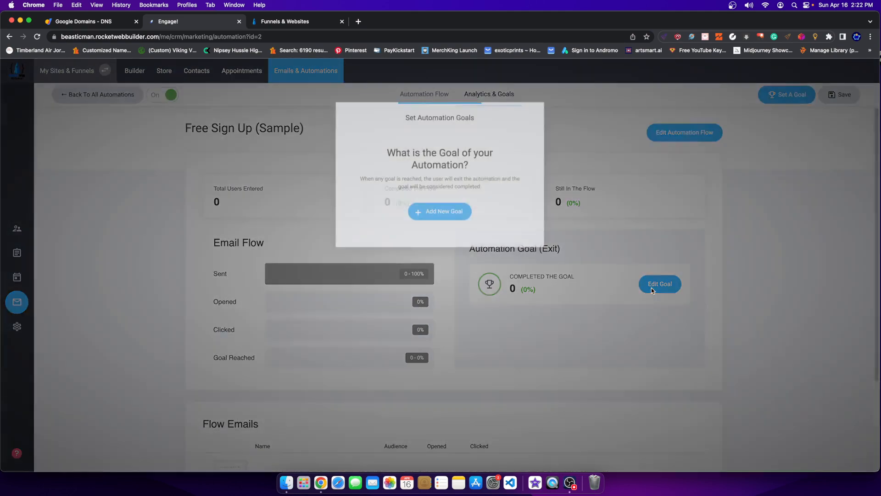
left_click(461, 212)
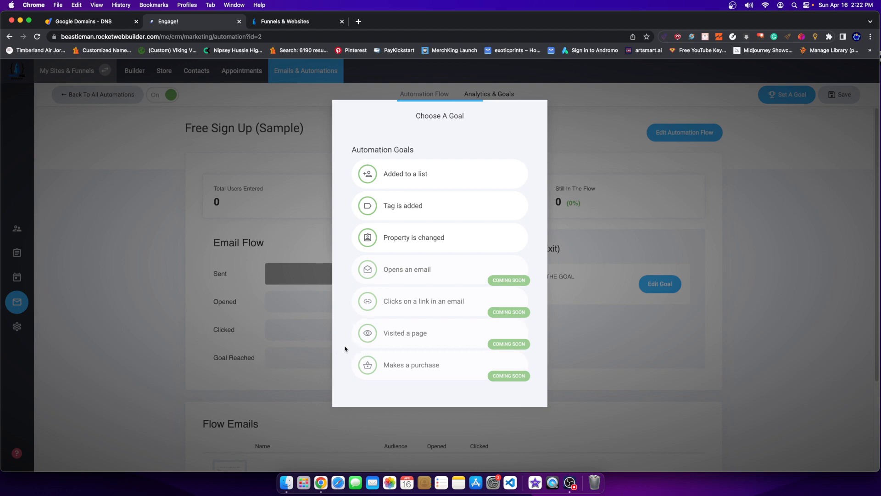
left_click(402, 213)
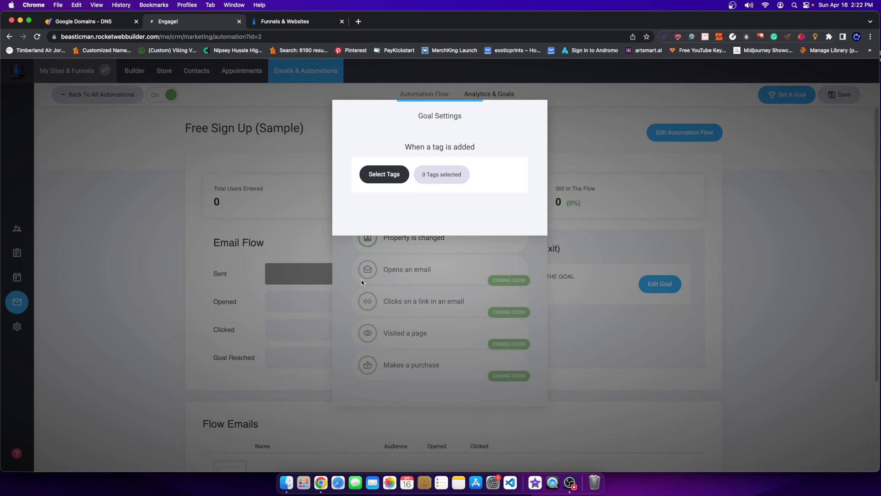
left_click(424, 261)
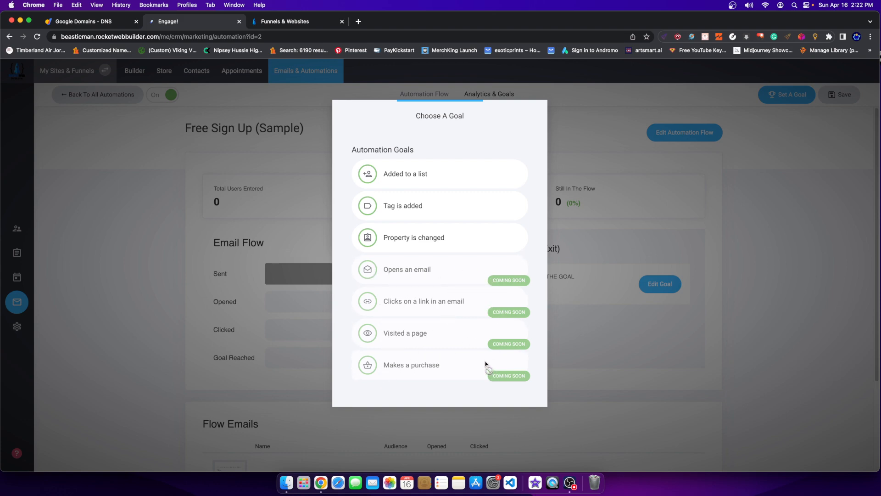
left_click(401, 212)
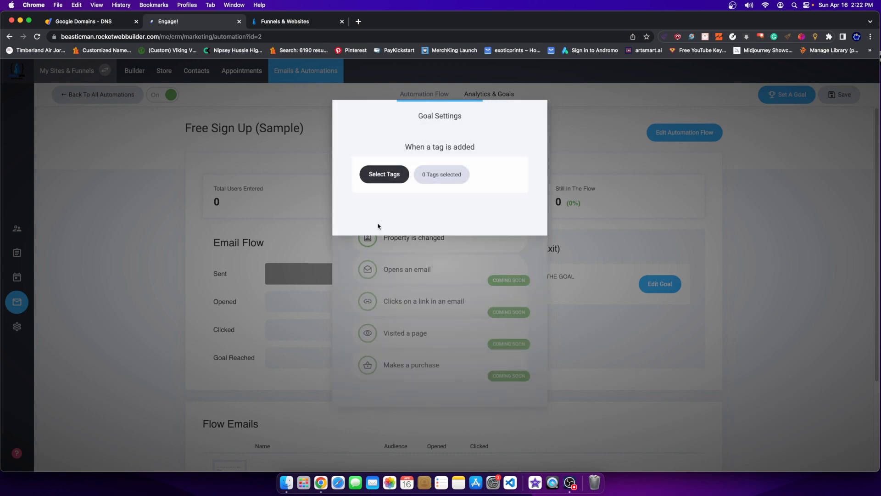
left_click(406, 174)
left_click(413, 188)
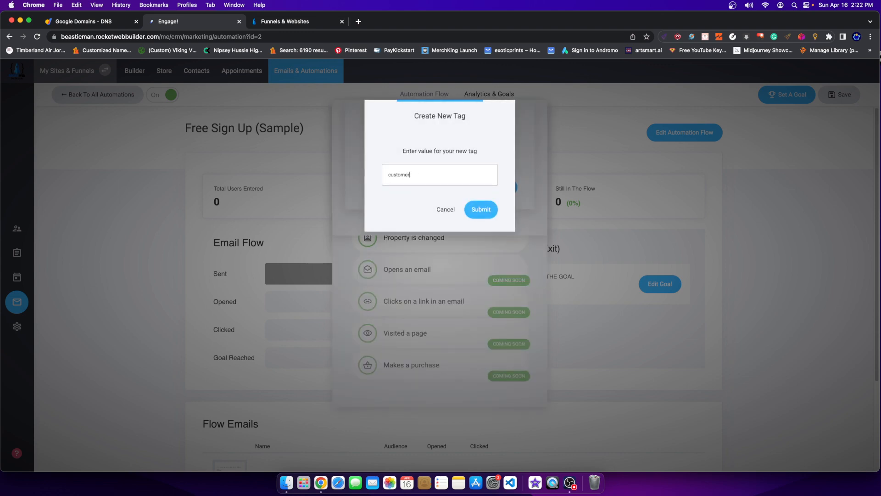
type("customer")
left_click(481, 211)
left_click(500, 190)
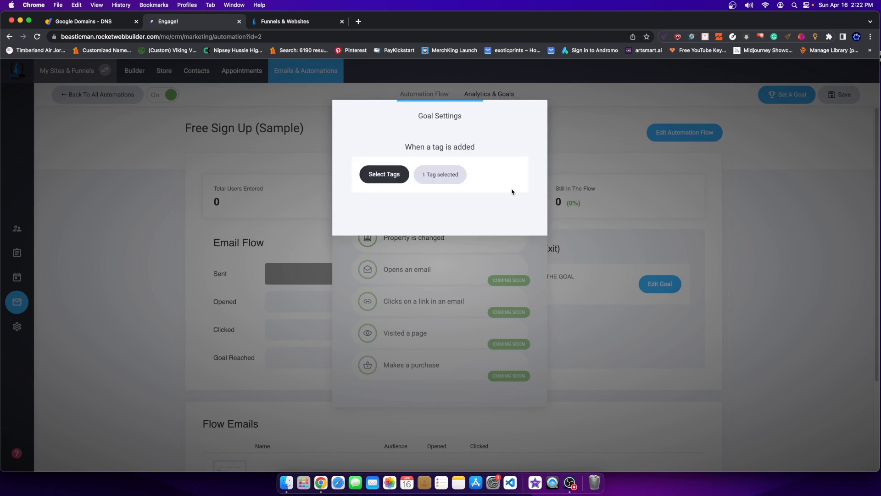
left_click(602, 188)
left_click(602, 189)
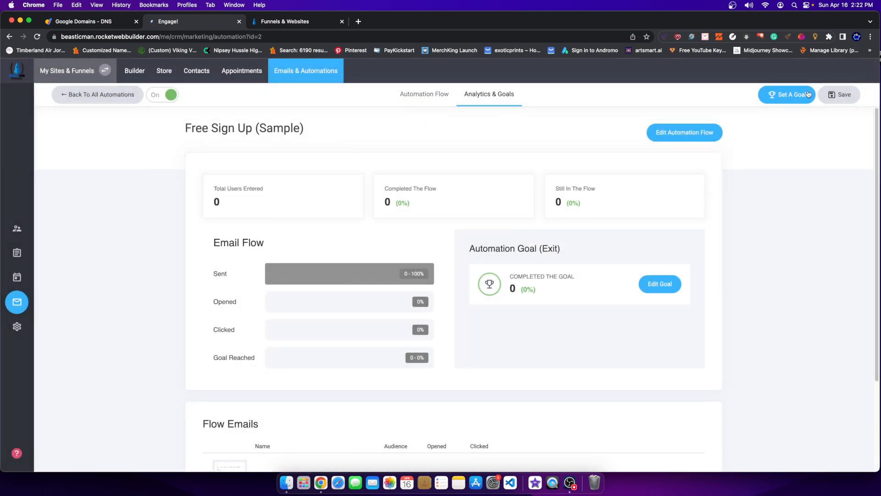
Save the automation and open the Store's Products list.
left_click(848, 97)
left_click(145, 72)
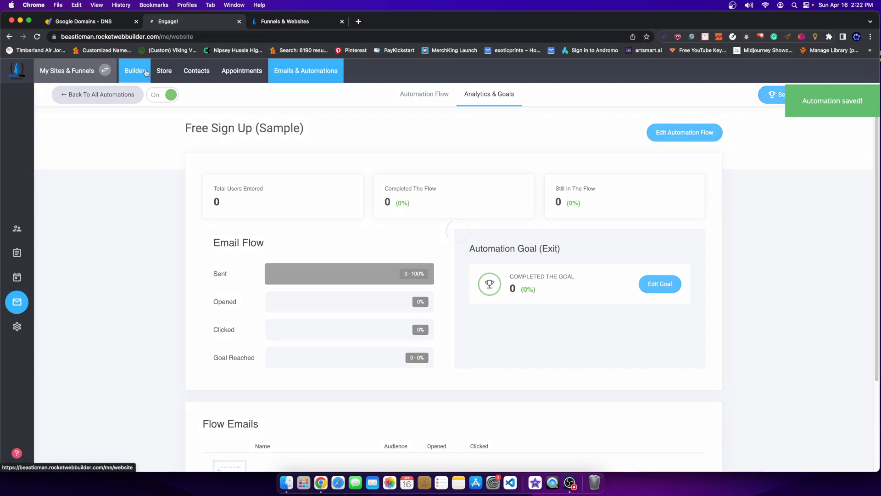
left_click(164, 71)
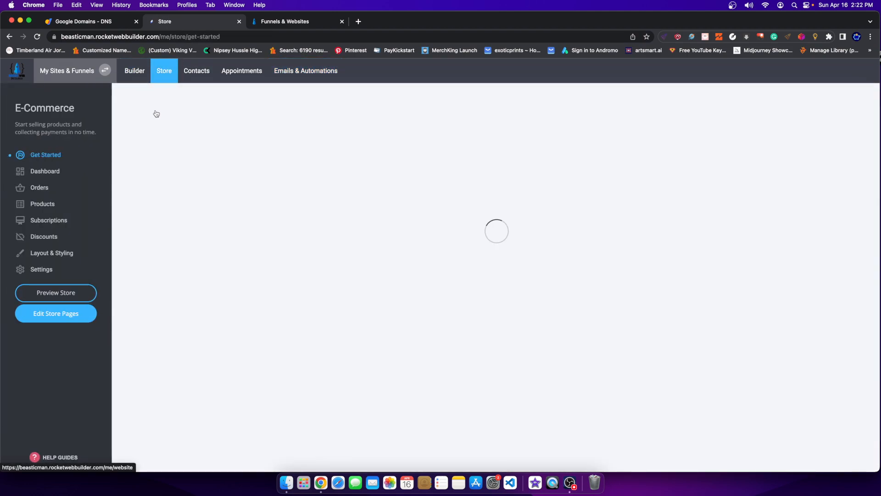
left_click(40, 203)
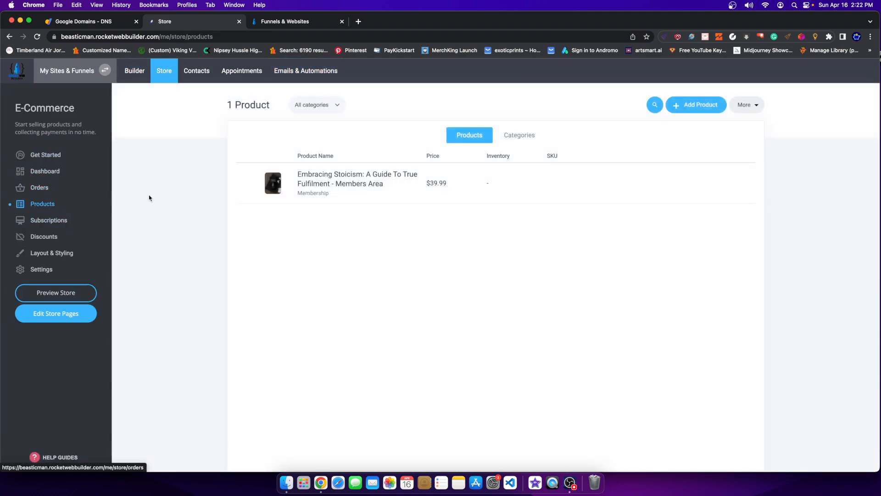
Change the Members Area product's group from Basic Members to Paid Members and save.
left_click(393, 174)
scroll(621, 350, "down", 5)
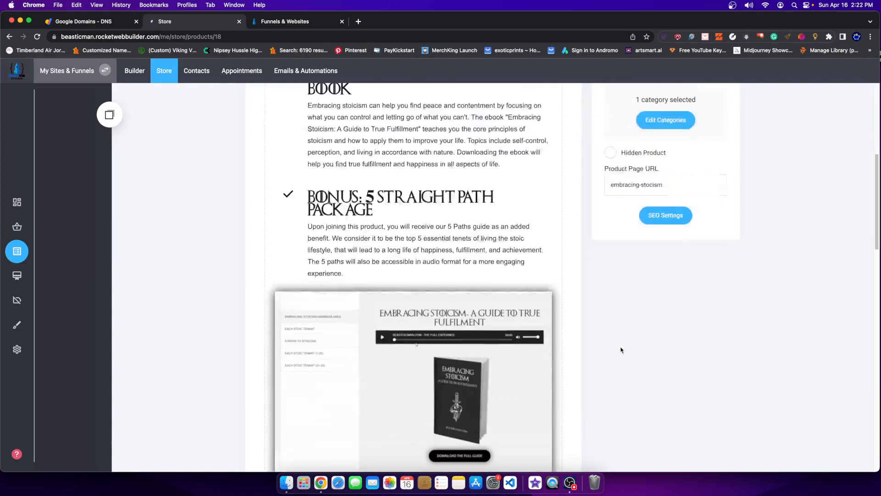
scroll(621, 350, "down", 15)
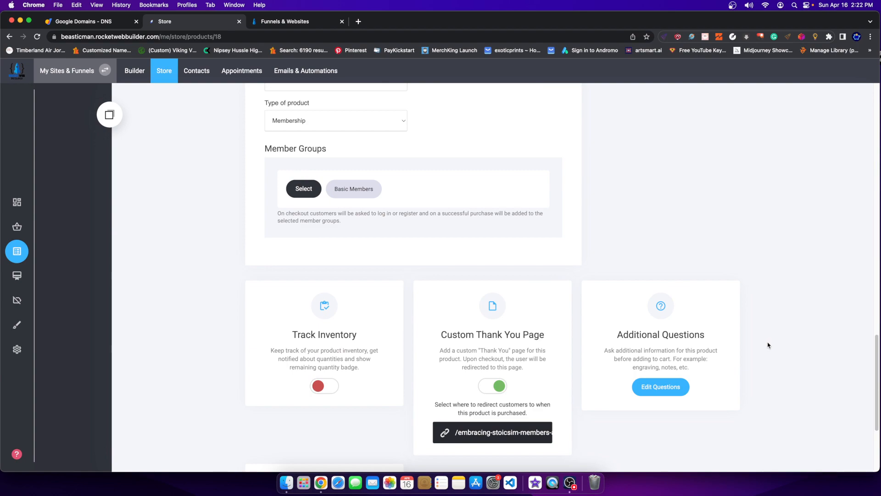
left_click(304, 189)
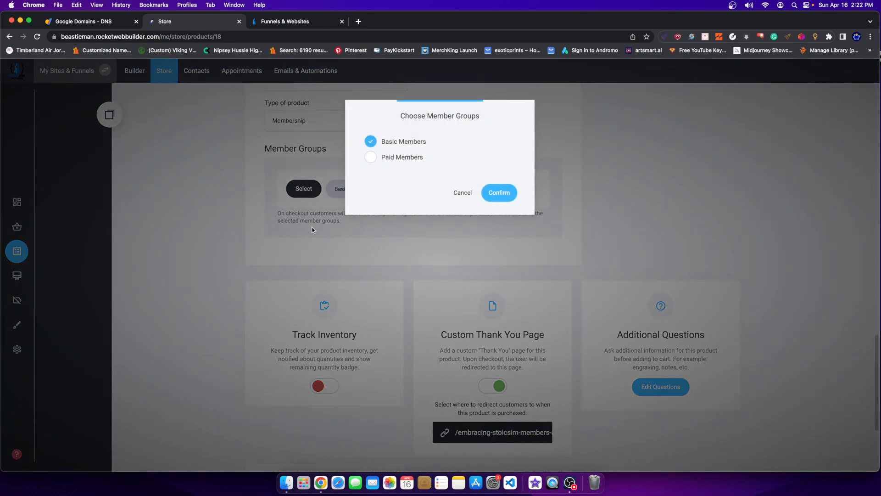
left_click(371, 147)
left_click(371, 157)
left_click(502, 196)
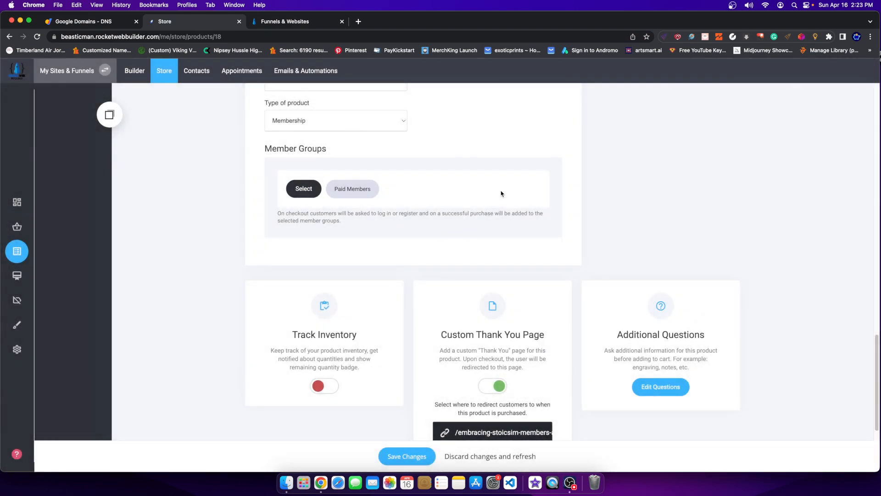
left_click(414, 449)
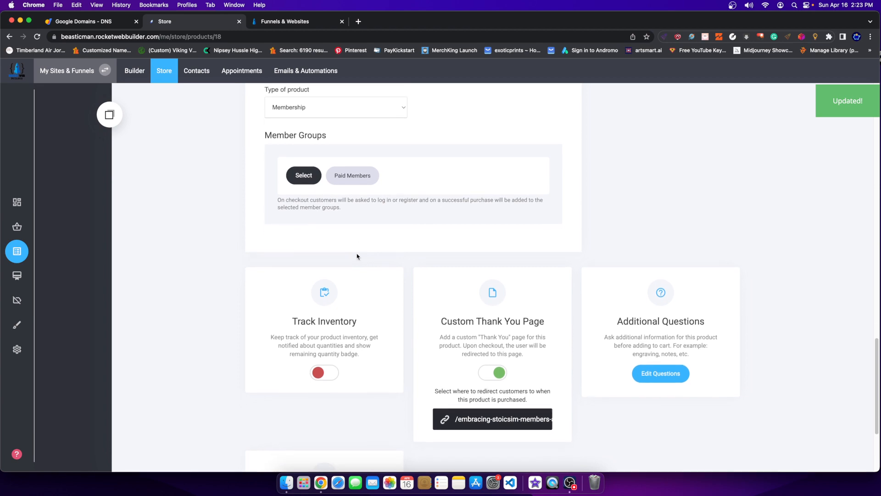
Tag the product's buyers with 'customer' and save.
scroll(357, 255, "down", 1)
scroll(335, 280, "down", 5)
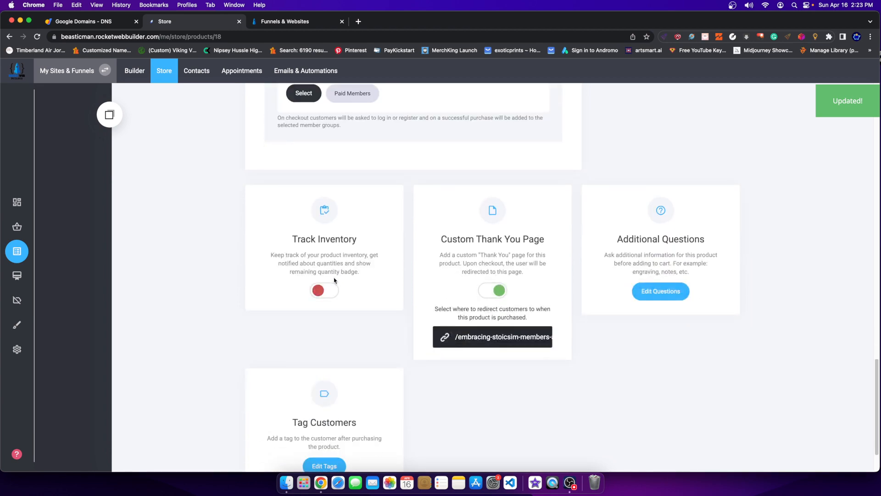
left_click_drag(290, 364, 345, 363)
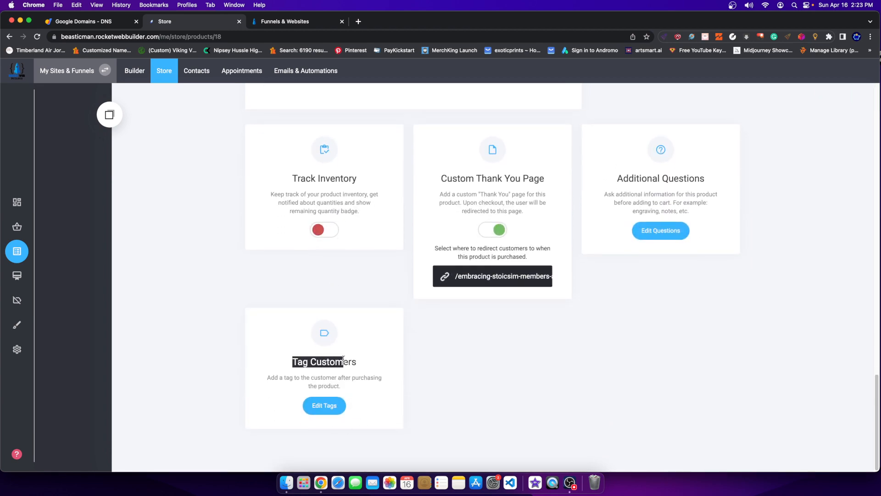
left_click(323, 411)
left_click(371, 154)
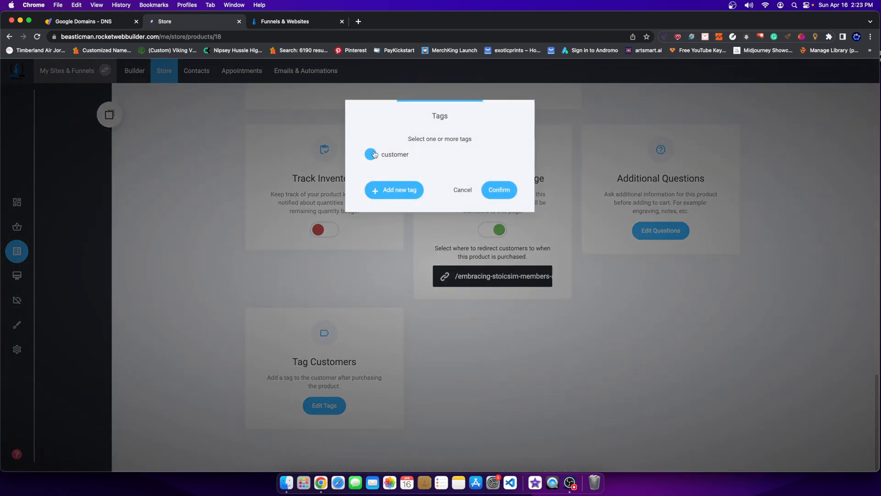
left_click(491, 190)
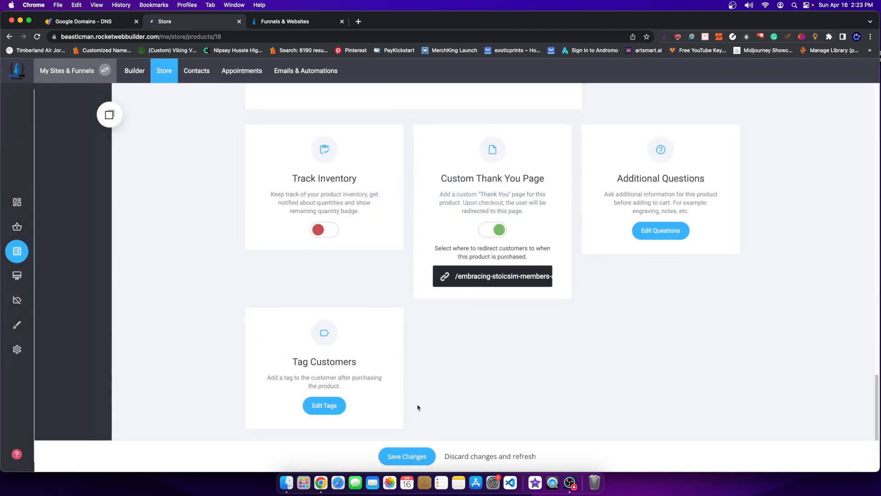
left_click(406, 456)
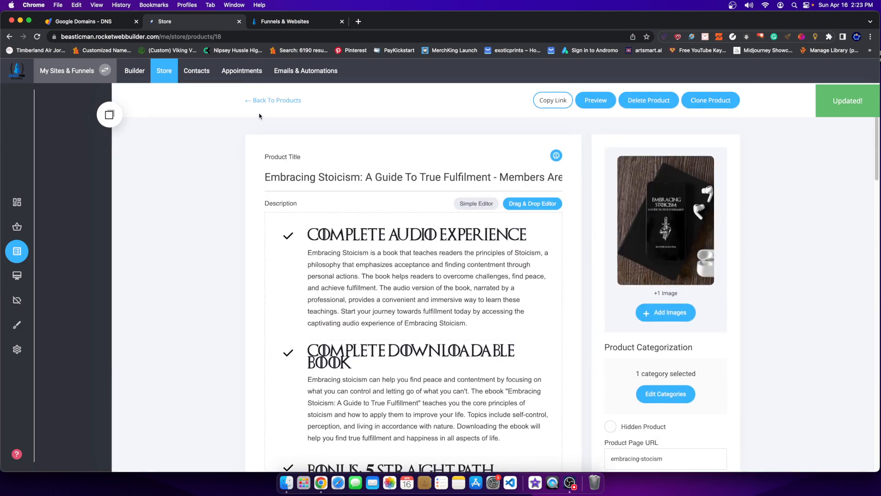
Recheck the buyer tag unchanged, then return to Products and Emails & Automations.
scroll(399, 321, "down", 20)
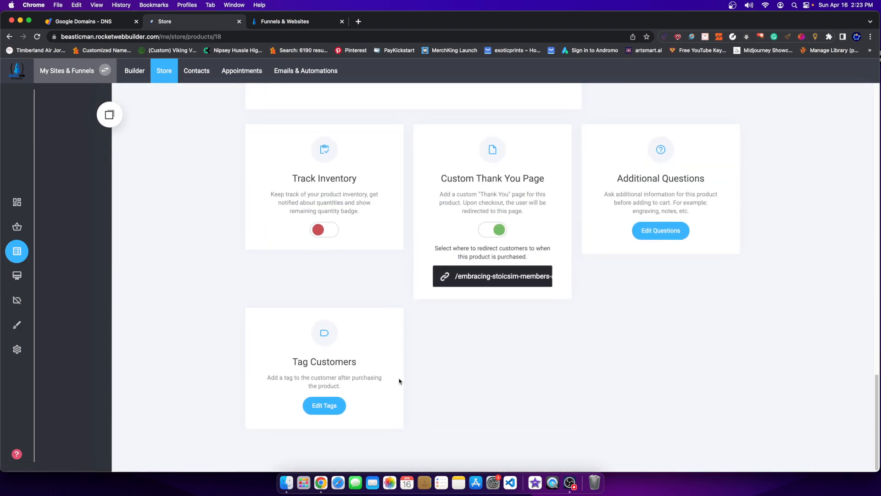
left_click(306, 409)
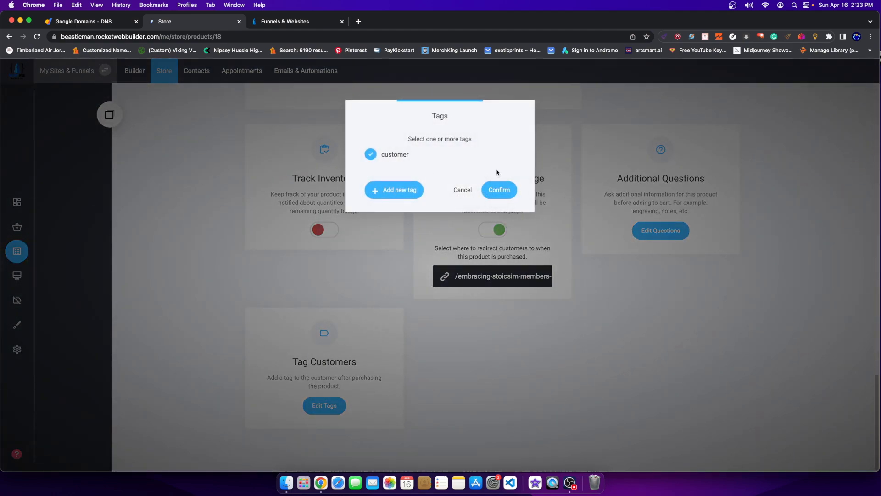
left_click(465, 191)
scroll(395, 163, "up", 20)
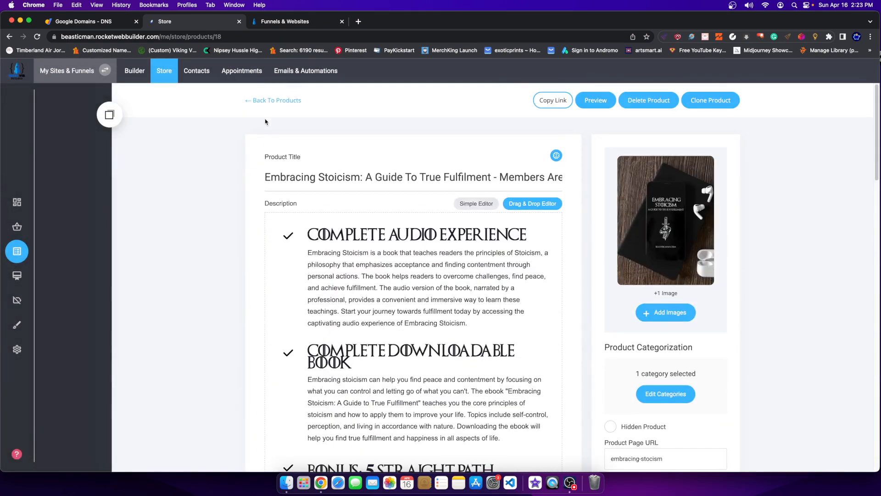
left_click(266, 100)
left_click(304, 70)
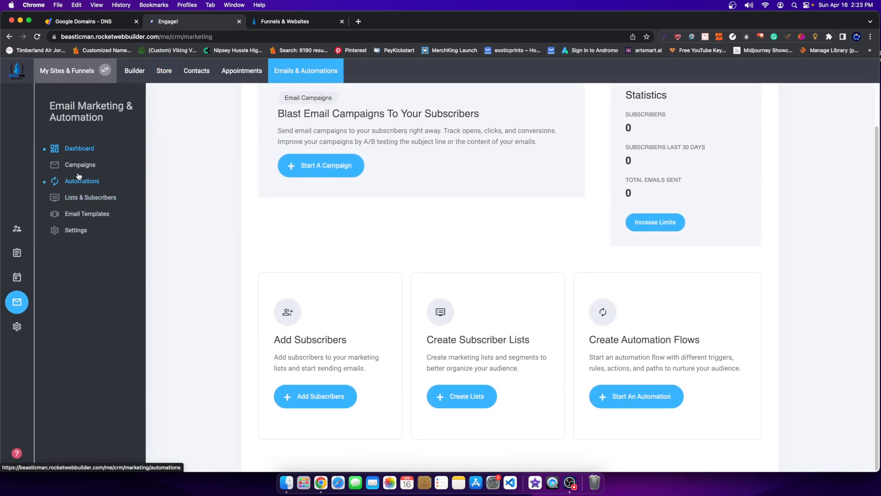
Open the Free Sign Up (Sample) automation from the Campaigns automations list.
left_click(79, 166)
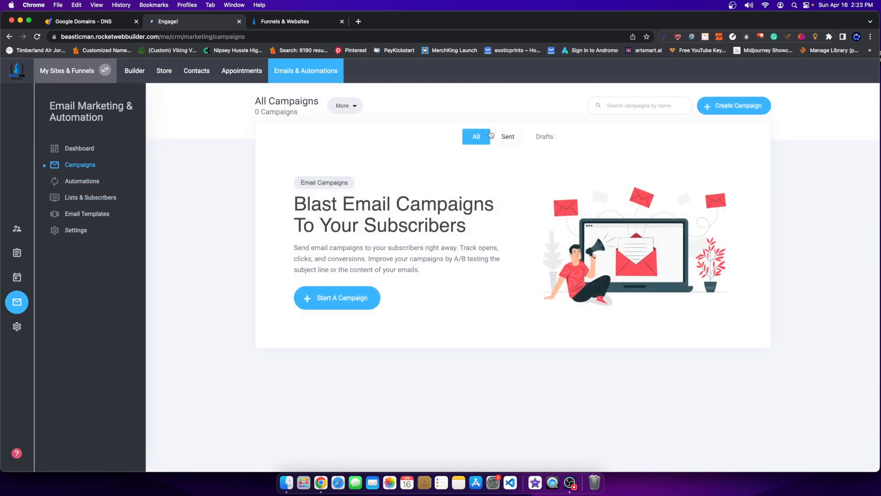
left_click(67, 181)
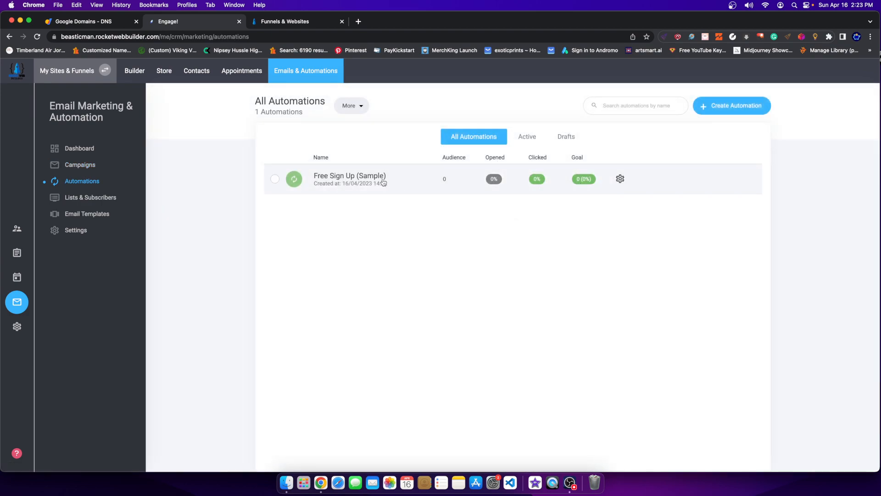
left_click(332, 186)
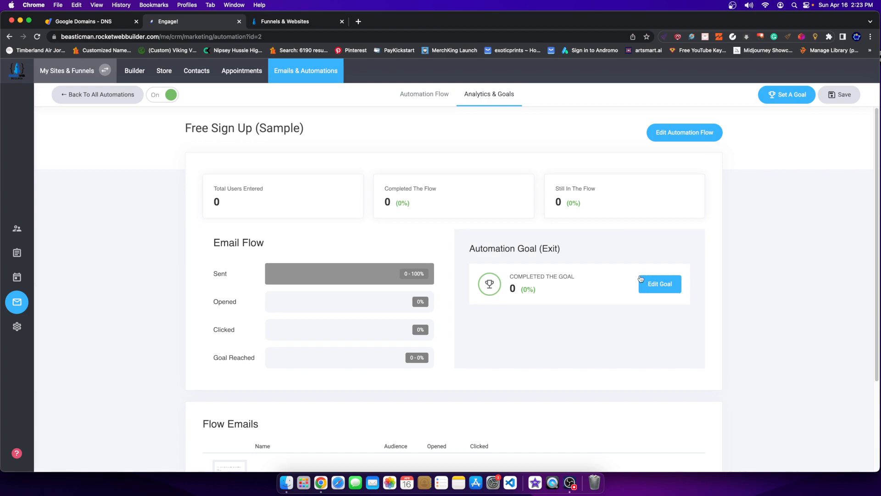
Review the automation's exit goal of contacts tagged customer and scan its analytics page.
left_click(641, 284)
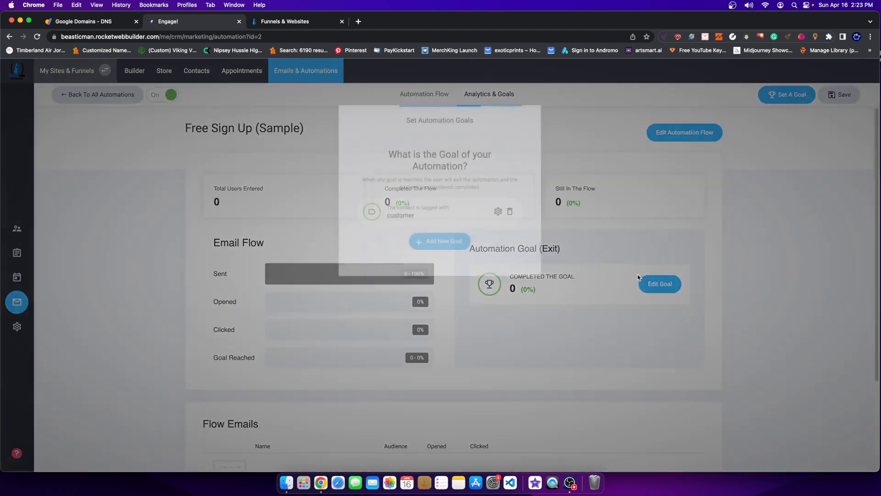
left_click(602, 233)
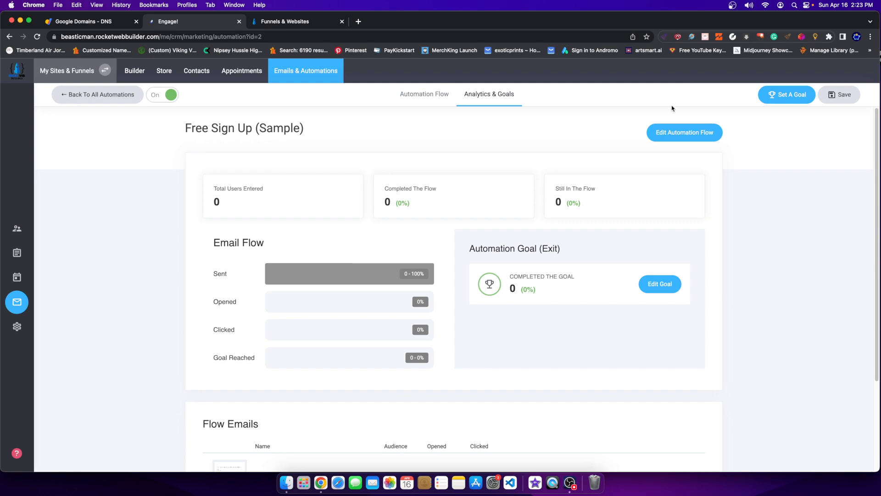
scroll(362, 212, "down", 5)
scroll(374, 250, "up", 5)
Display the flow diagram: 'Your Free Sample' email, a 20-hour delay, then '2nd email'.
left_click(422, 96)
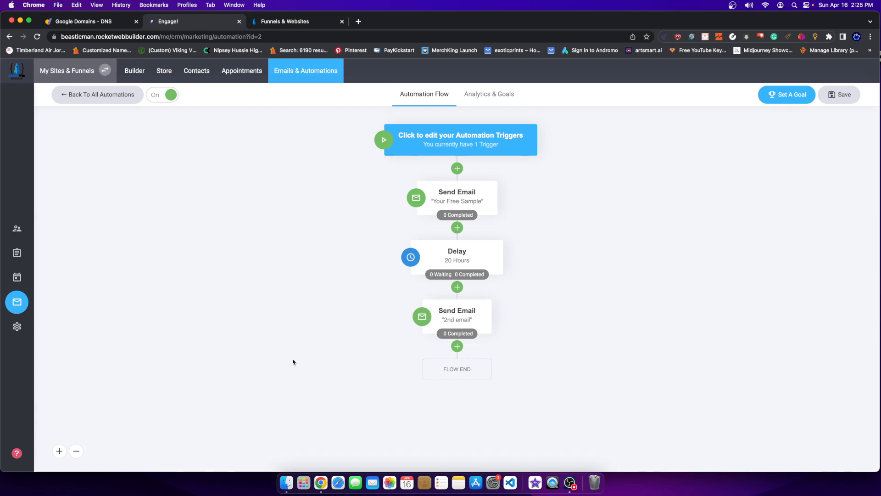
Look through the site's Members Area section in the builder, then switch to the Rocket Web Builder homepage.
left_click(130, 76)
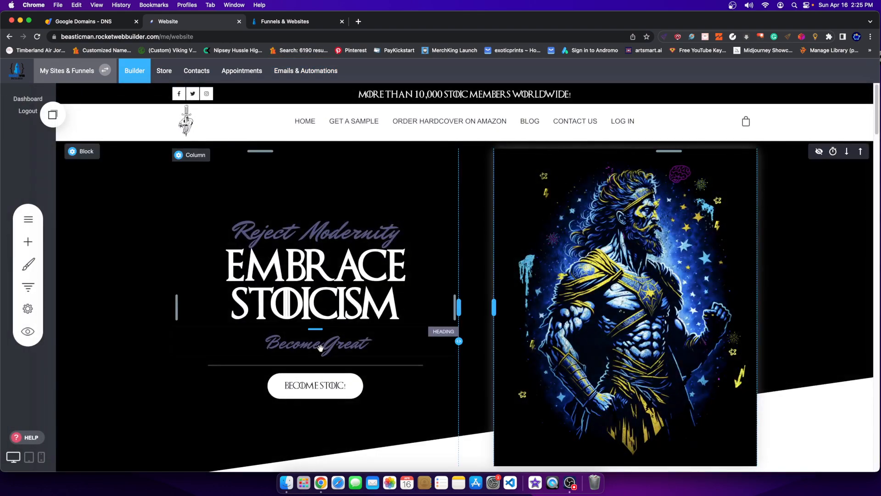
scroll(303, 336, "down", 9)
scroll(318, 339, "up", 9)
scroll(513, 387, "down", 15)
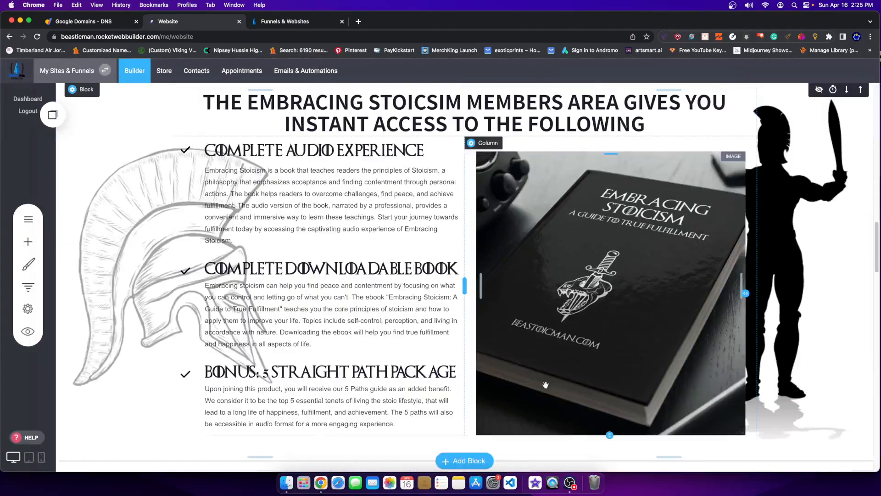
scroll(514, 387, "up", 5)
scroll(514, 386, "up", 5)
key("ctrl+Tab")
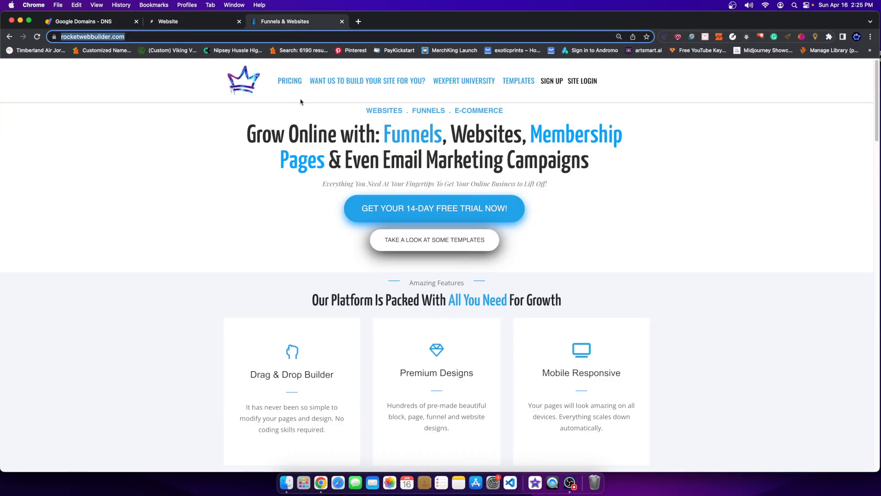
On the pricing page, compare the Funnel + Website and Community Store plan features and prices.
left_click(293, 86)
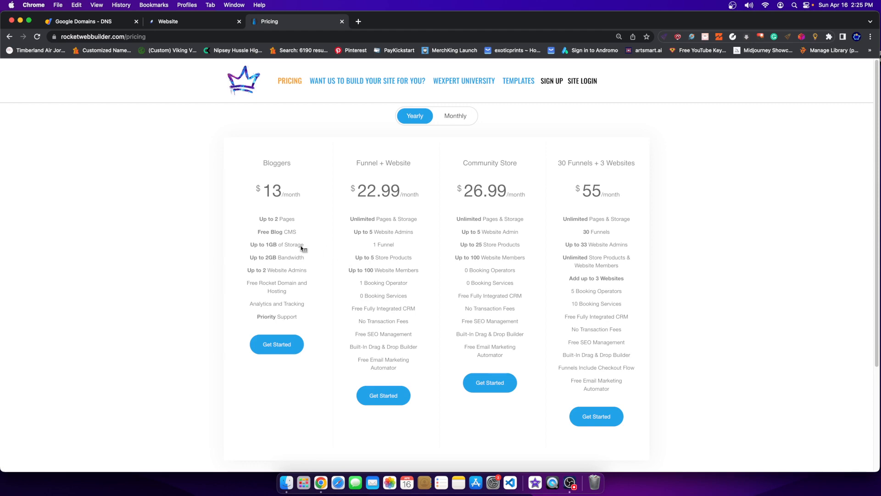
left_click_drag(360, 163, 385, 309)
left_click_drag(458, 176, 517, 256)
left_click_drag(357, 174, 395, 379)
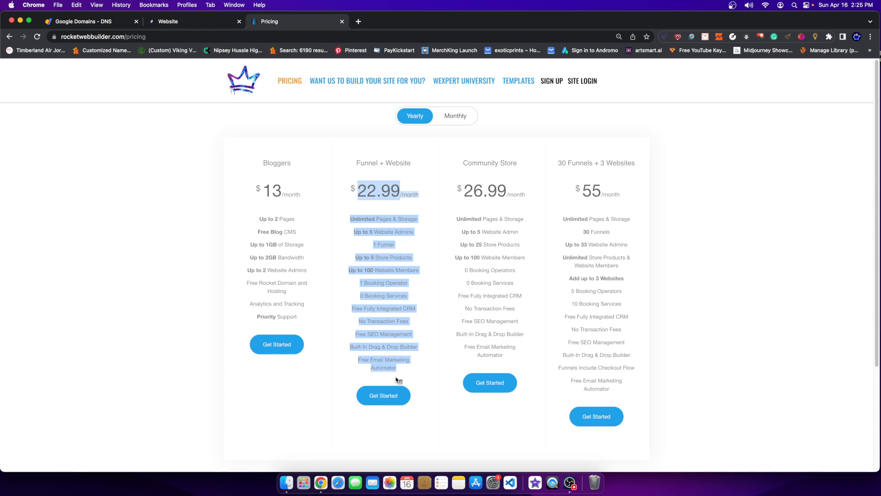
left_click(396, 379)
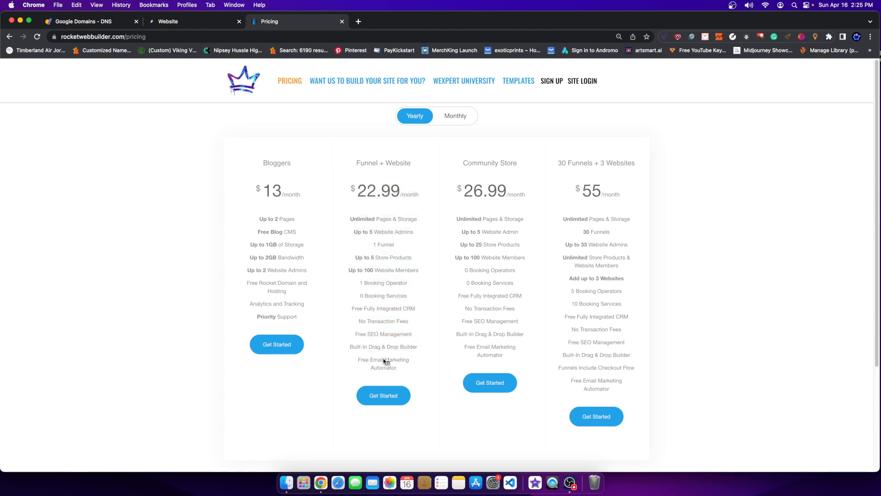
Compare the Bloggers plan's features and $13/month price against the three higher-tier plans.
left_click_drag(268, 162, 298, 327)
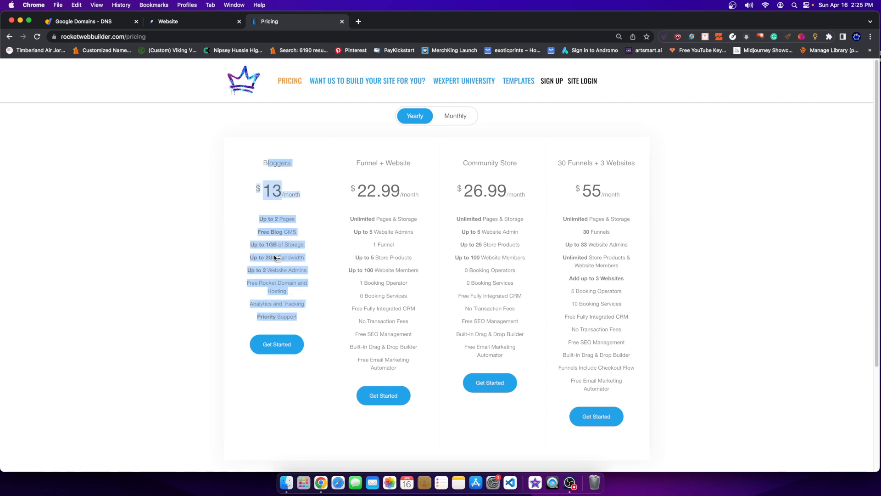
left_click(311, 236)
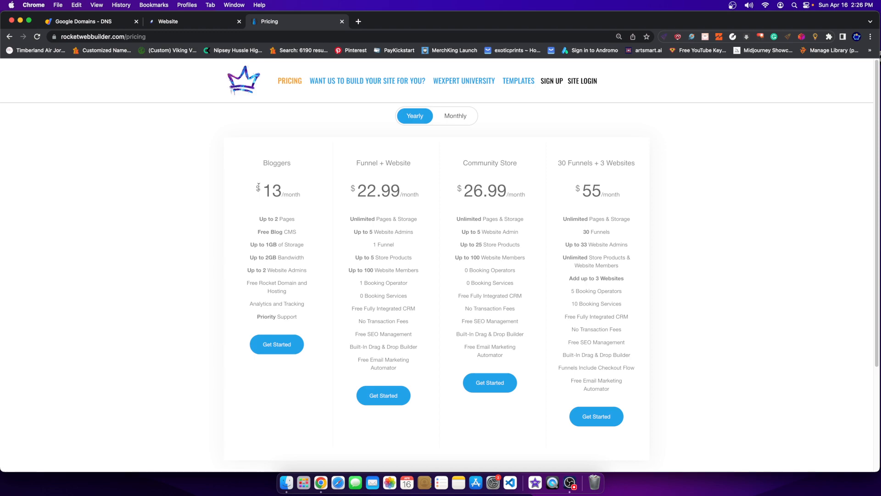
left_click_drag(274, 159, 296, 250)
left_click_drag(273, 175, 290, 266)
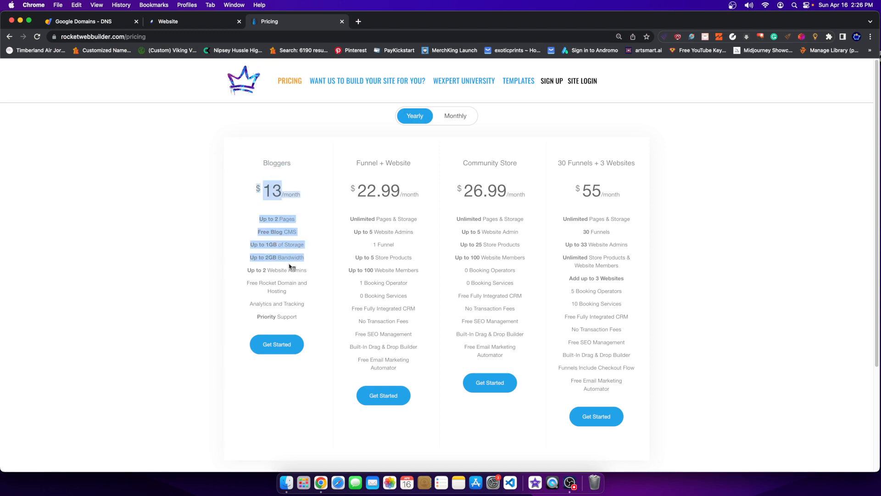
left_click(358, 252)
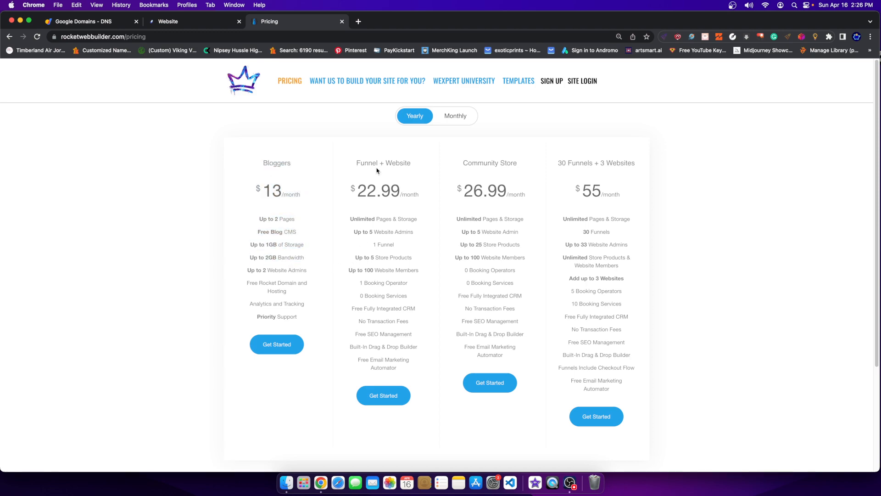
left_click_drag(353, 158, 605, 379)
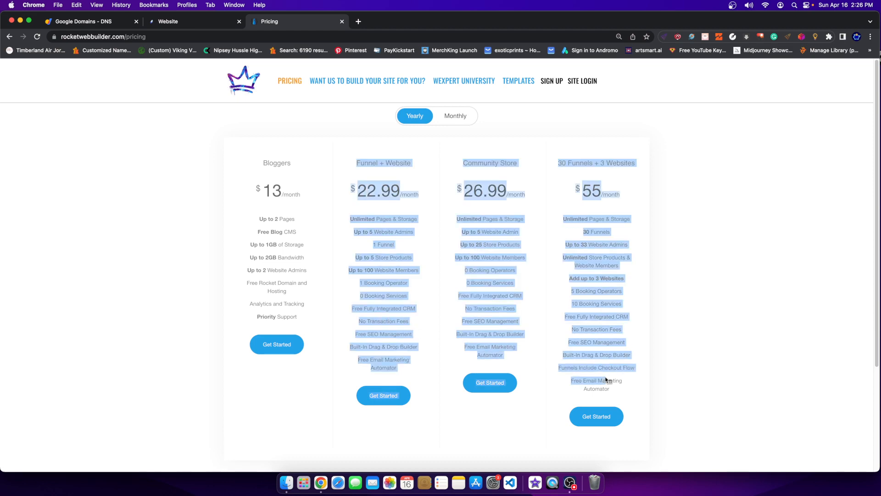
left_click_drag(348, 178, 568, 384)
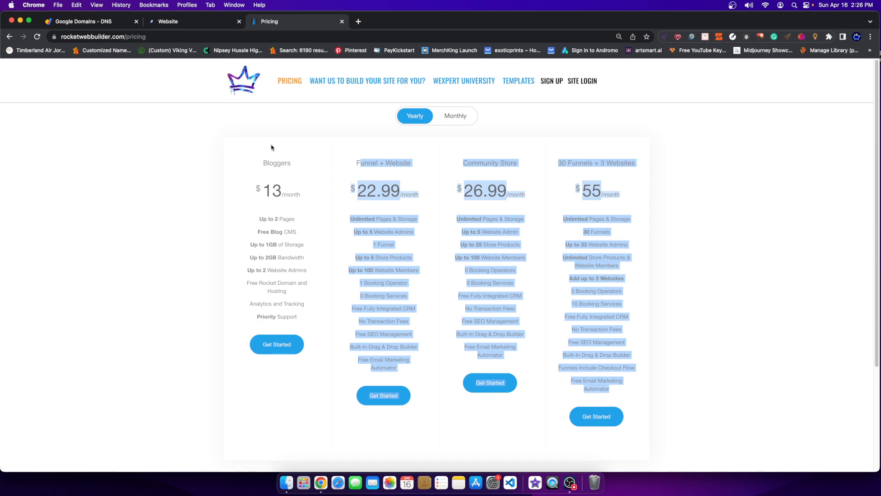
left_click(175, 27)
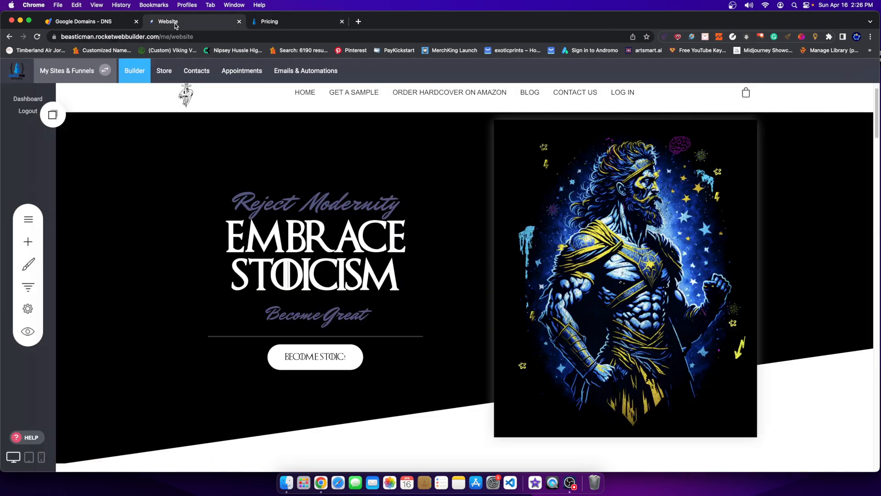
left_click(305, 70)
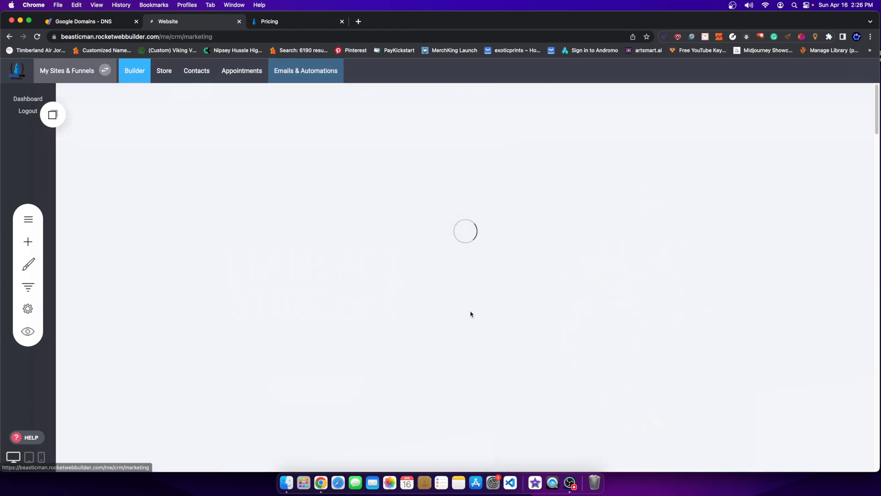
left_click(134, 71)
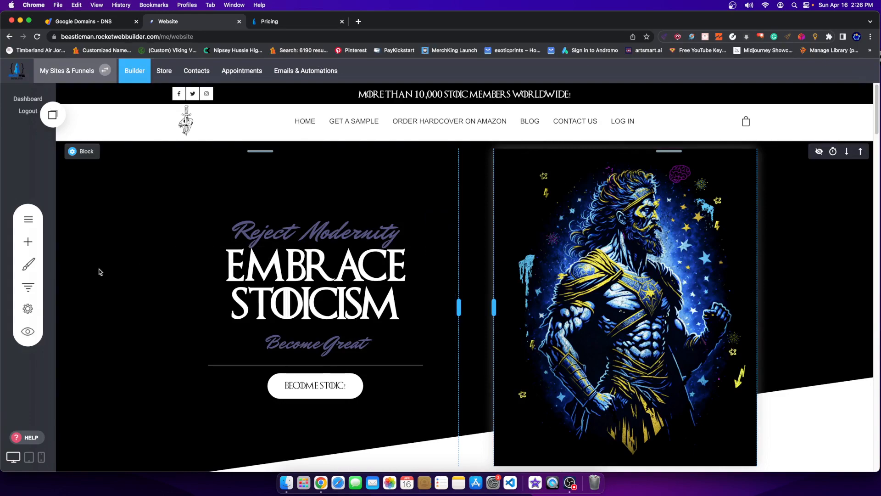
left_click(28, 309)
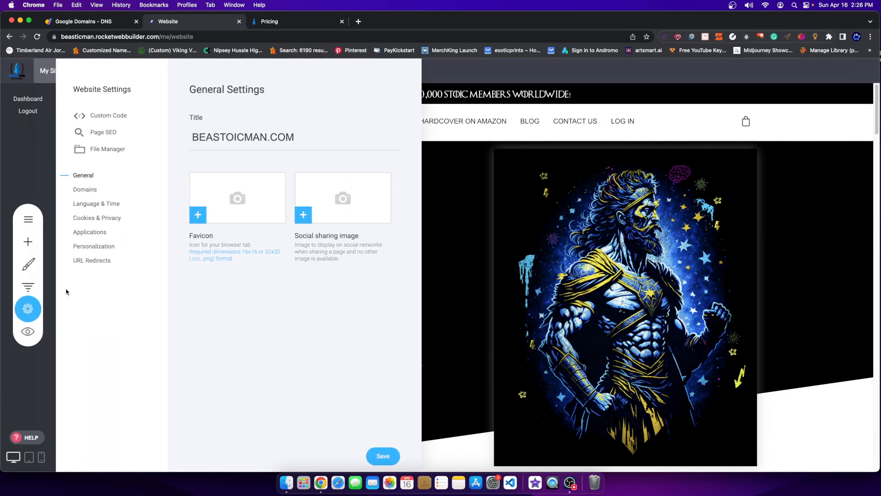
left_click(90, 232)
left_click(362, 95)
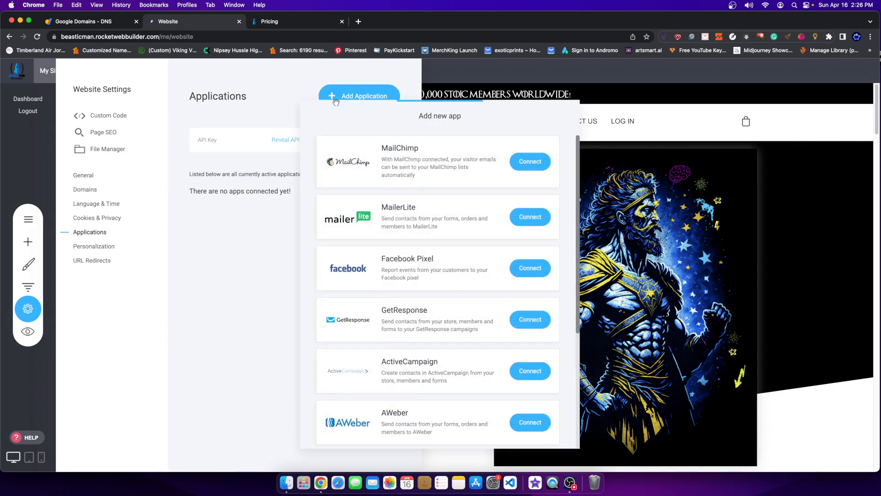
scroll(395, 153, "down", 2)
scroll(396, 153, "up", 2)
scroll(400, 275, "down", 3)
scroll(383, 273, "up", 3)
left_click(660, 148)
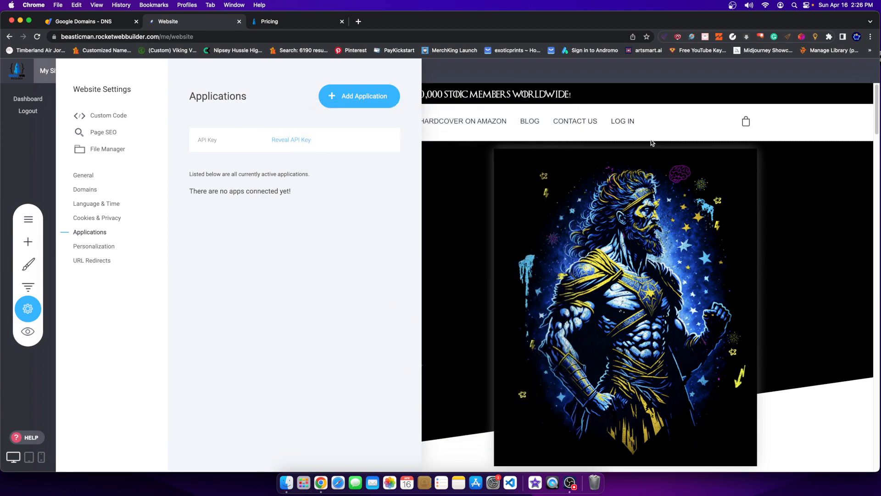
left_click(473, 167)
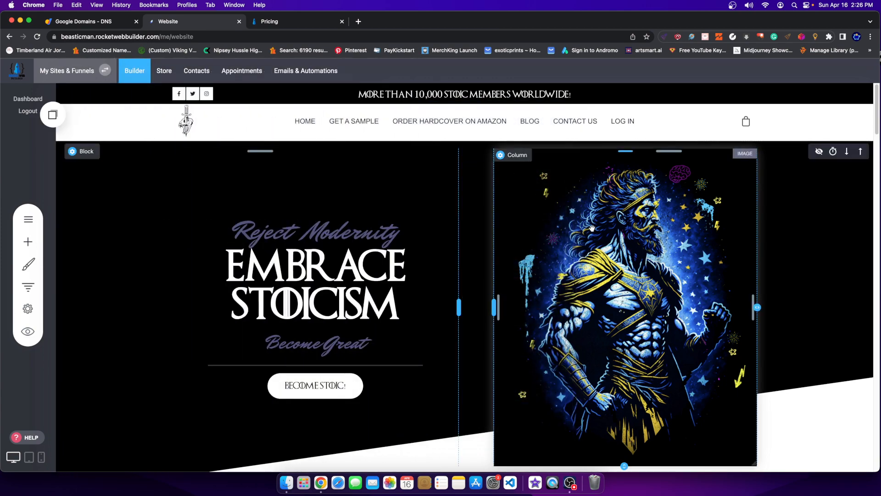